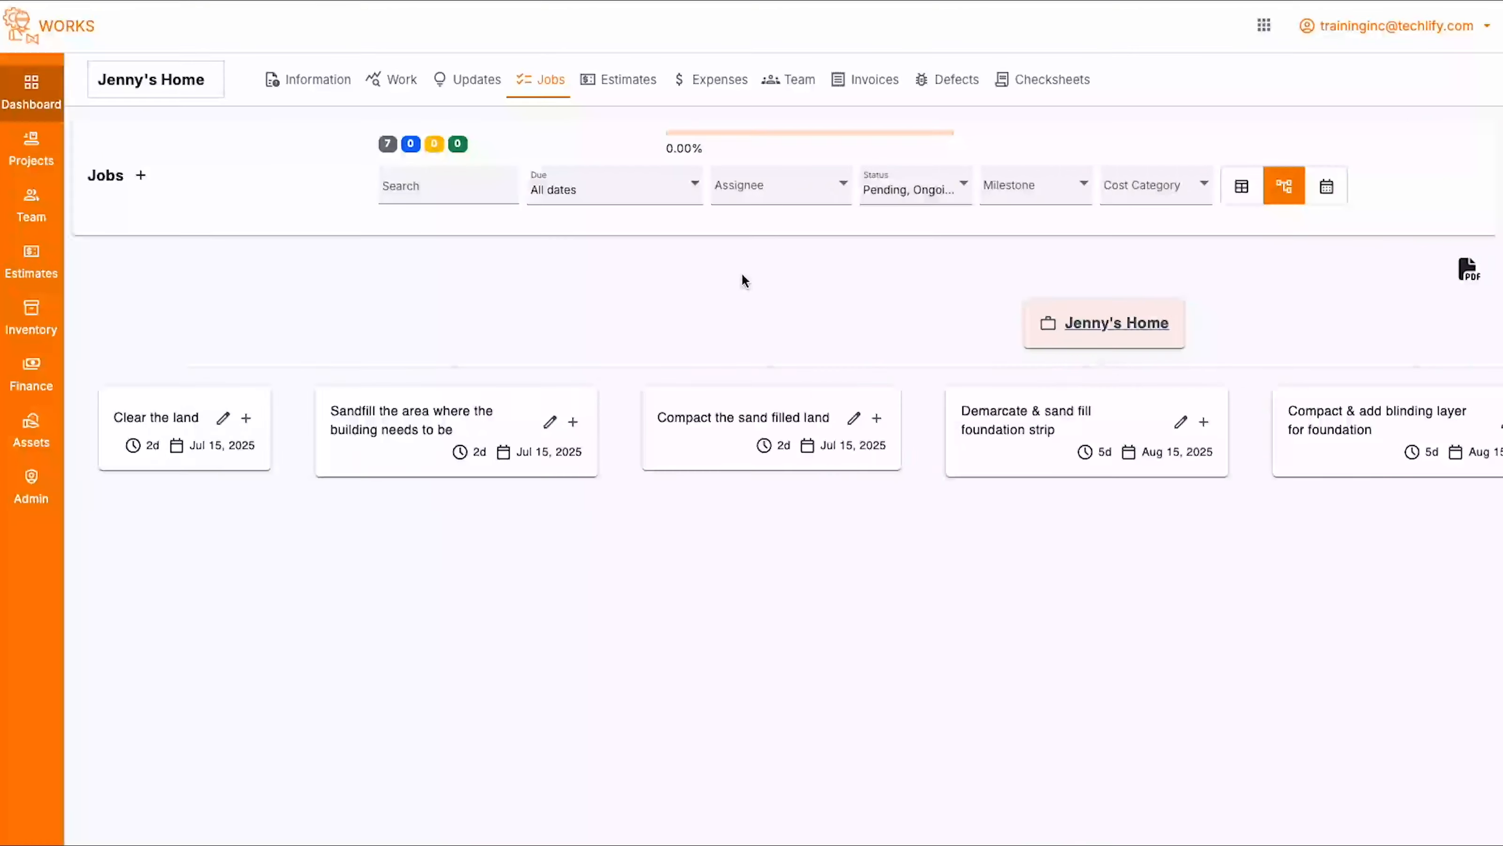
# - Look over the complete row of jobs in the Jenny's Home job tree
pyautogui.hscroll(10, 743, 276)
pyautogui.hscroll(-10, 742, 280)
pyautogui.moveTo(1057, 314); pyautogui.dragTo(1200, 315)
pyautogui.click(1200, 315)
pyautogui.hscroll(9, 872, 426)
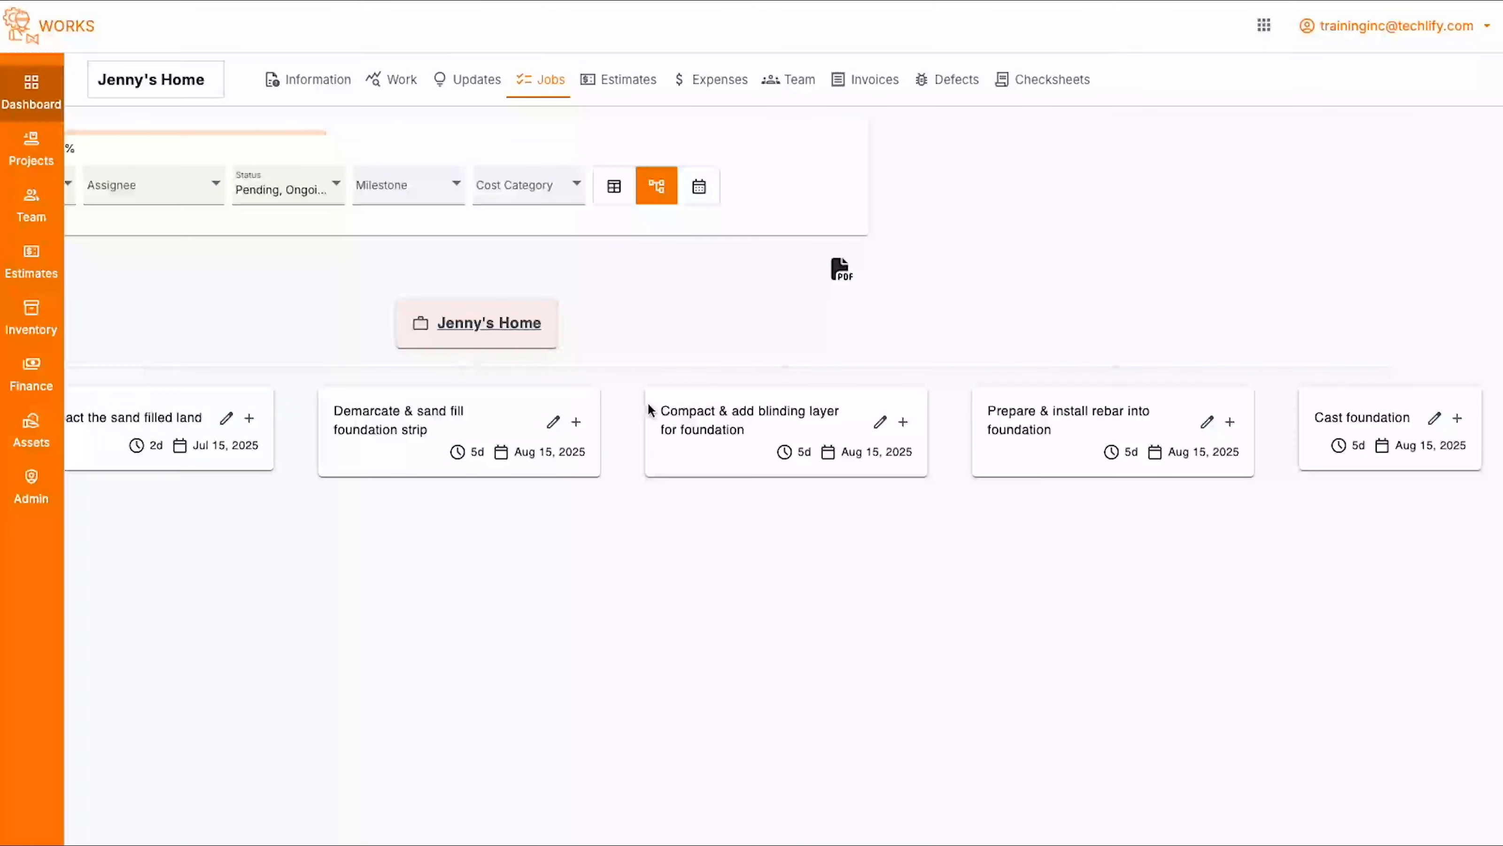
pyautogui.hscroll(-9, 600, 422)
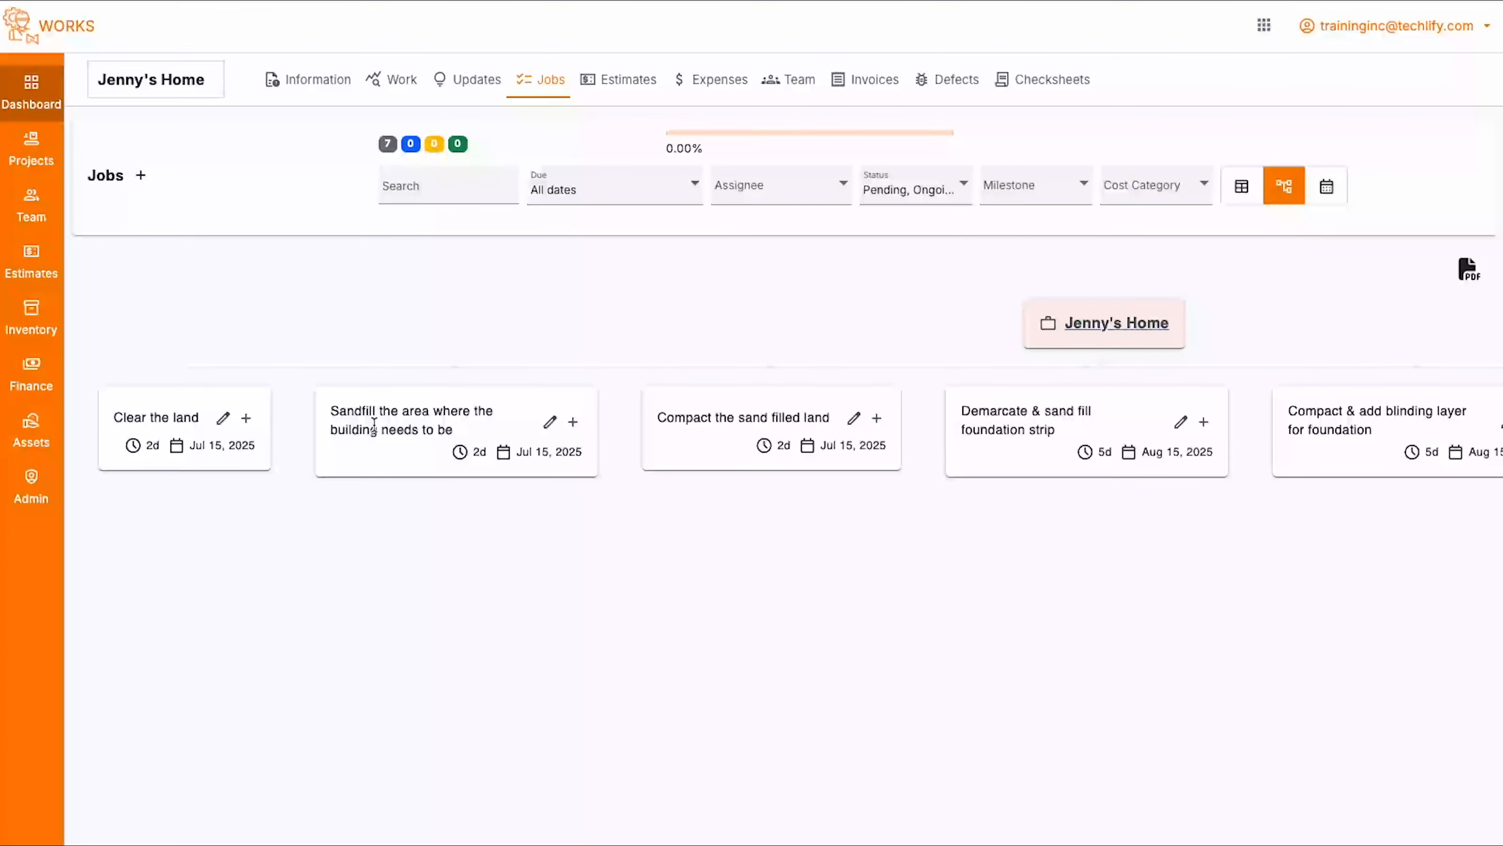
# - Show the Jenny's Home jobs as a table, view the details of the "Clear the land" job and return to the list
pyautogui.click(1241, 186)
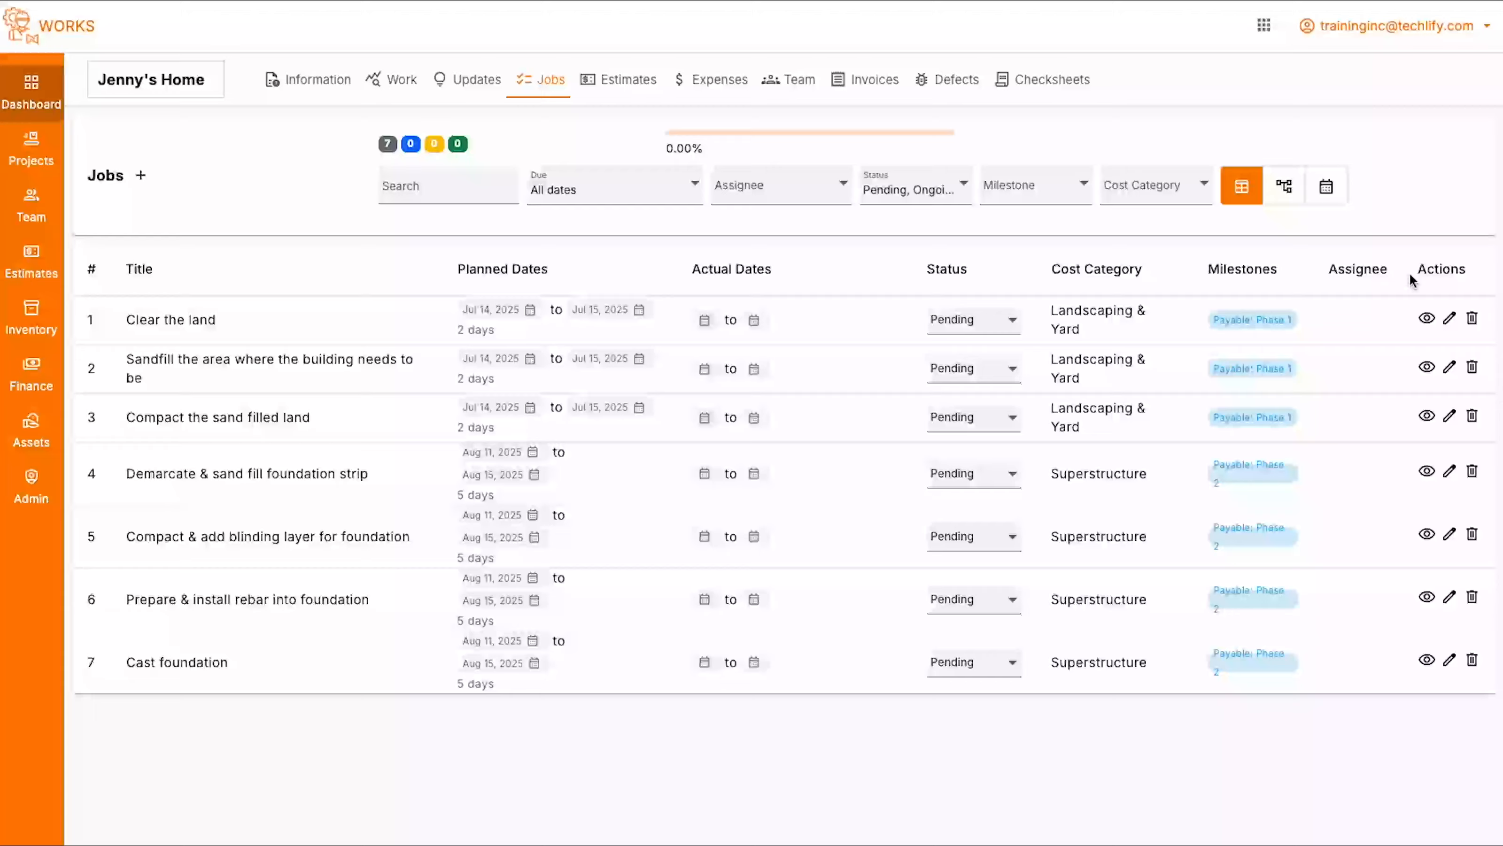
pyautogui.click(1426, 320)
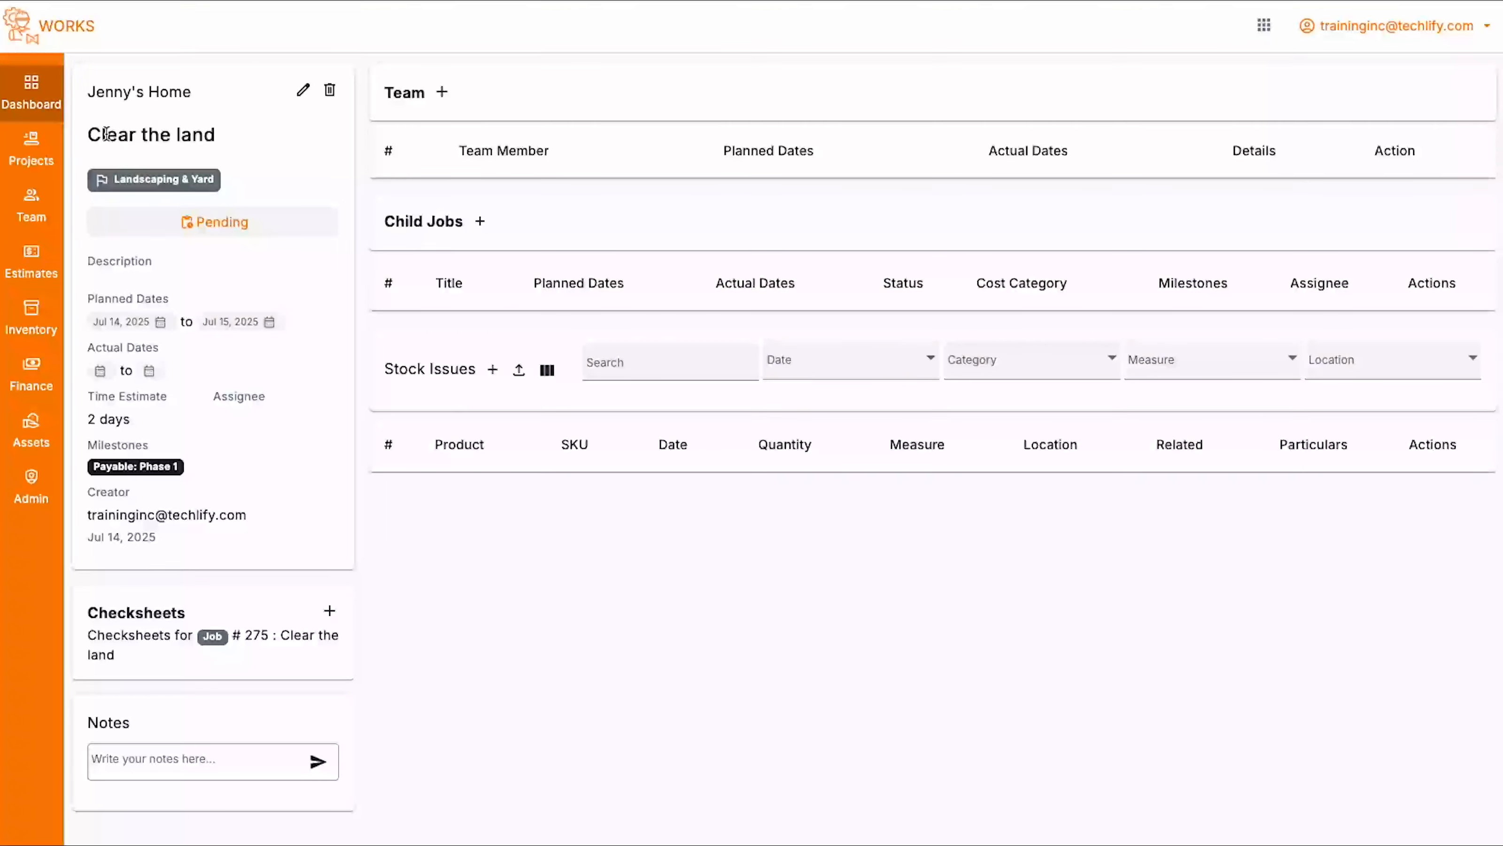
pyautogui.moveTo(88, 134); pyautogui.dragTo(221, 140)
pyautogui.hotkey('alt', 'Left')
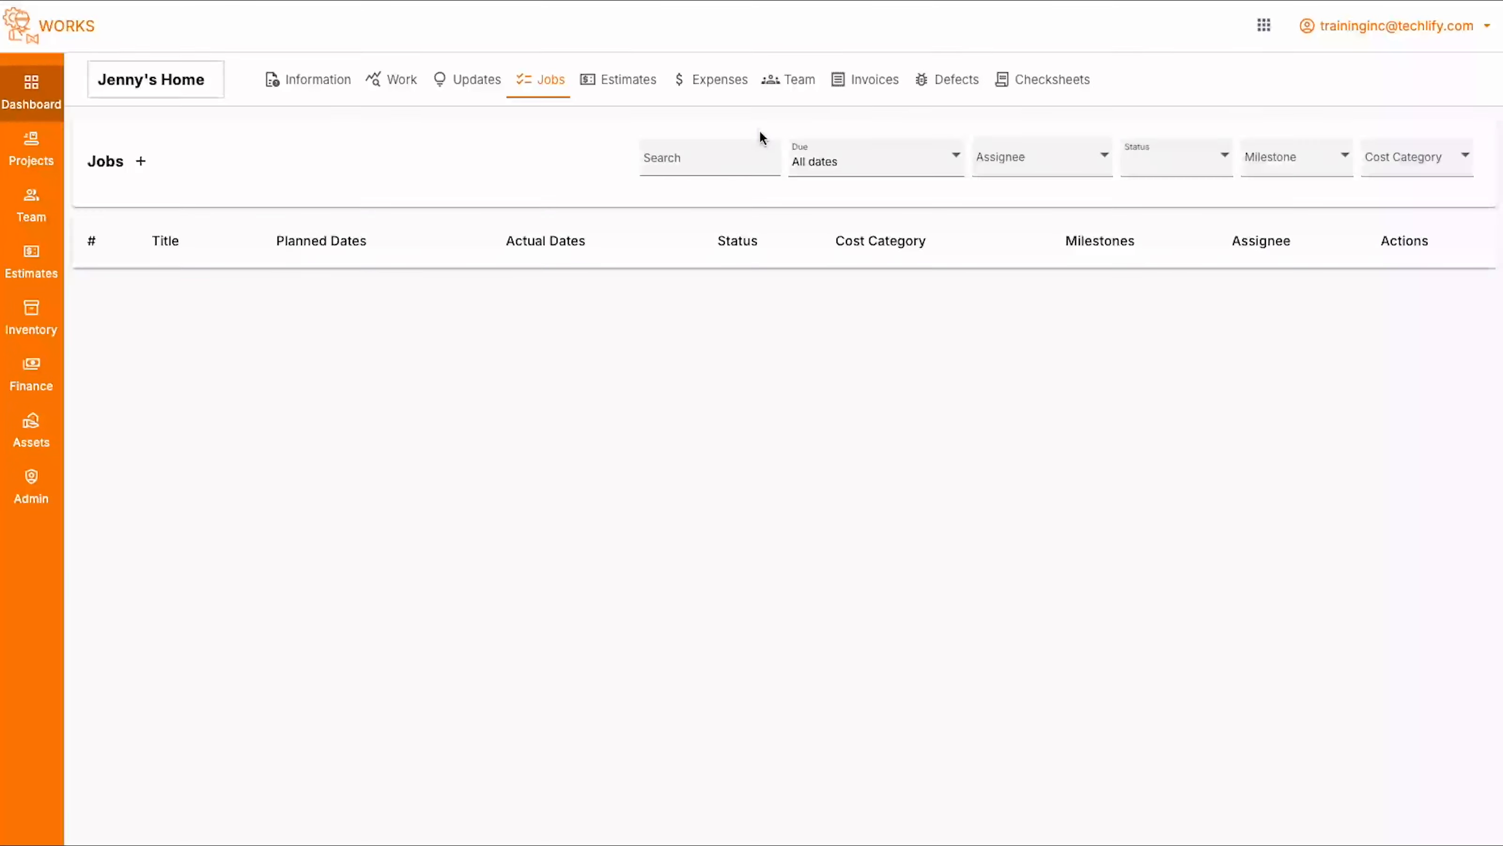
# - Switch the Jenny's Home jobs back to the tree layout and review the foundation jobs
pyautogui.click(1290, 200)
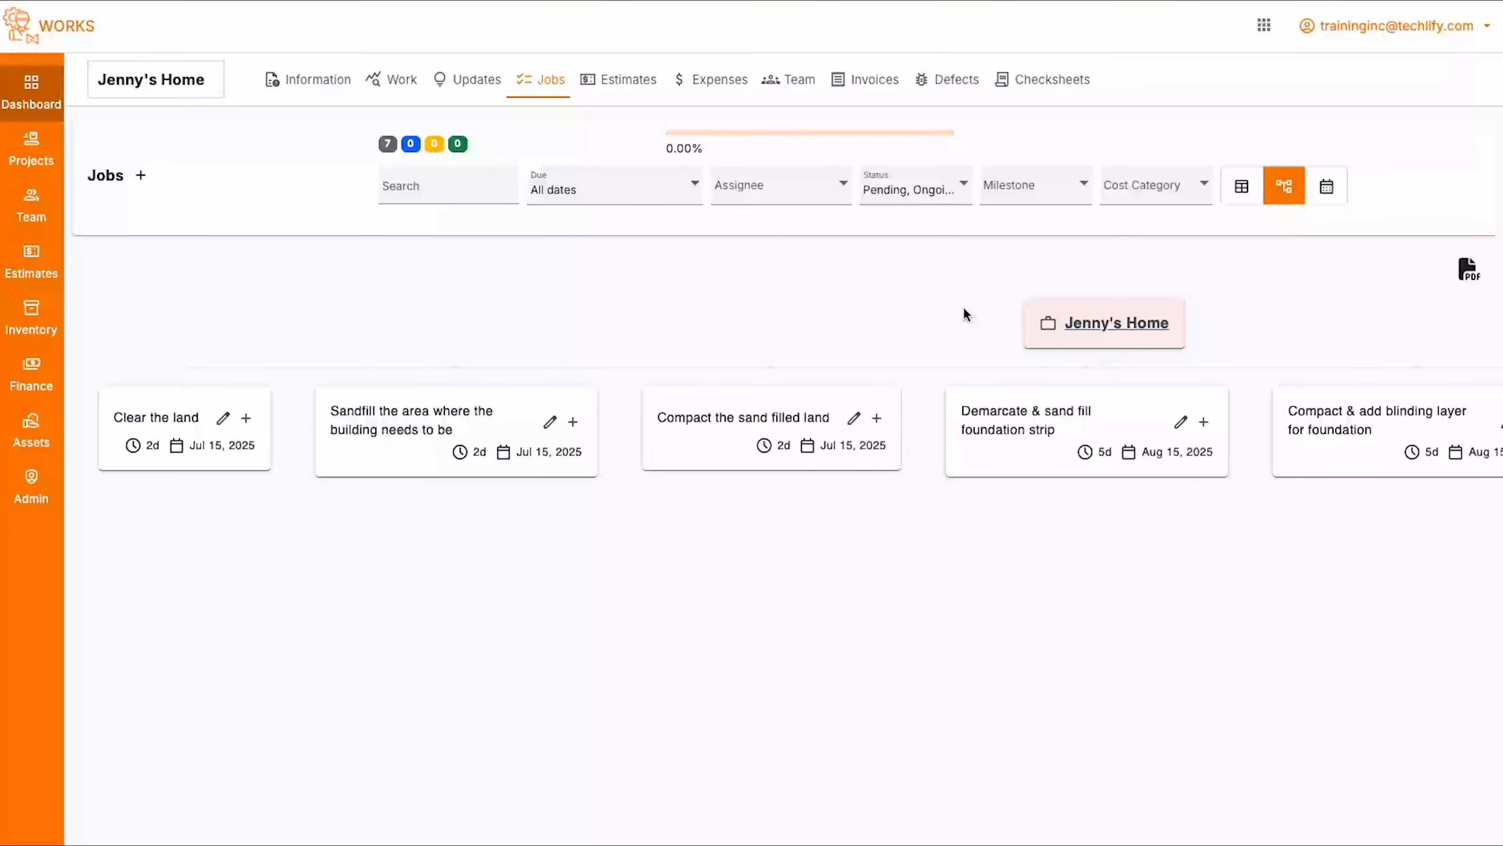
pyautogui.hscroll(8, 963, 305)
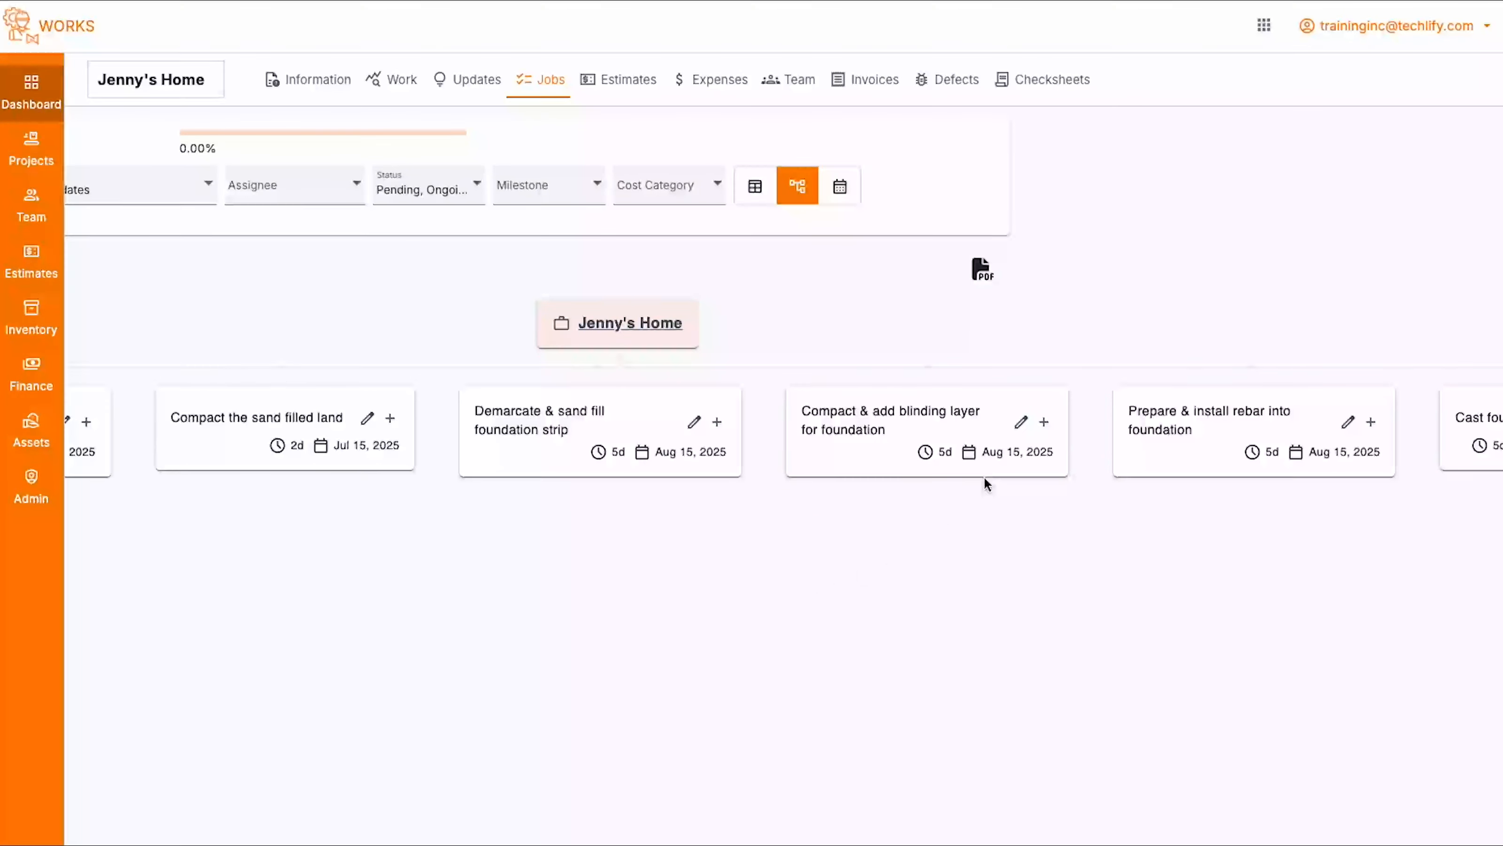
pyautogui.hscroll(-8, 731, 574)
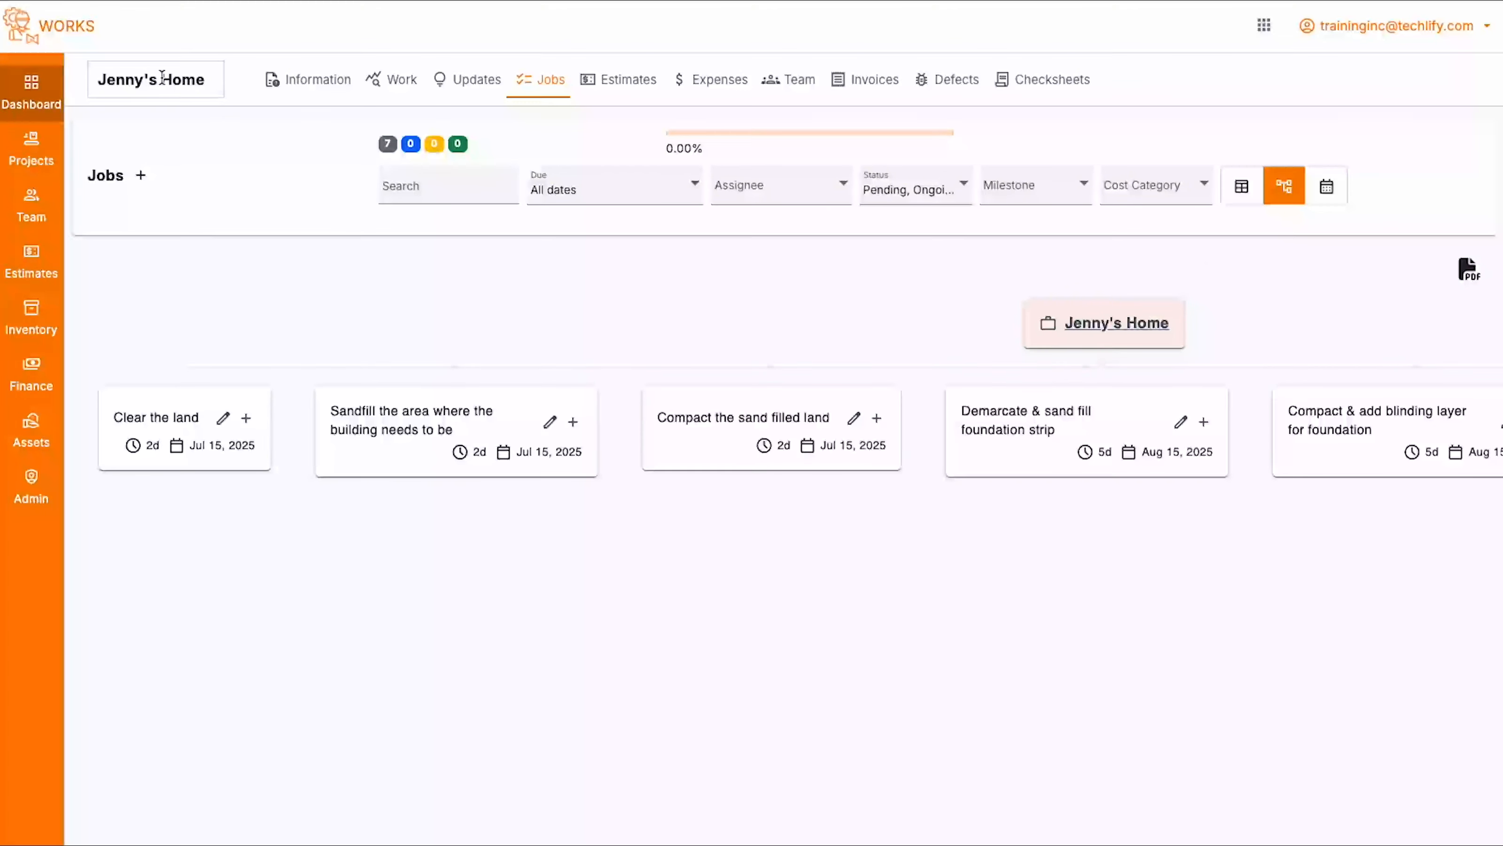
# - Open the John's Home project from the dashboard and show its jobs as a tree
pyautogui.click(31, 94)
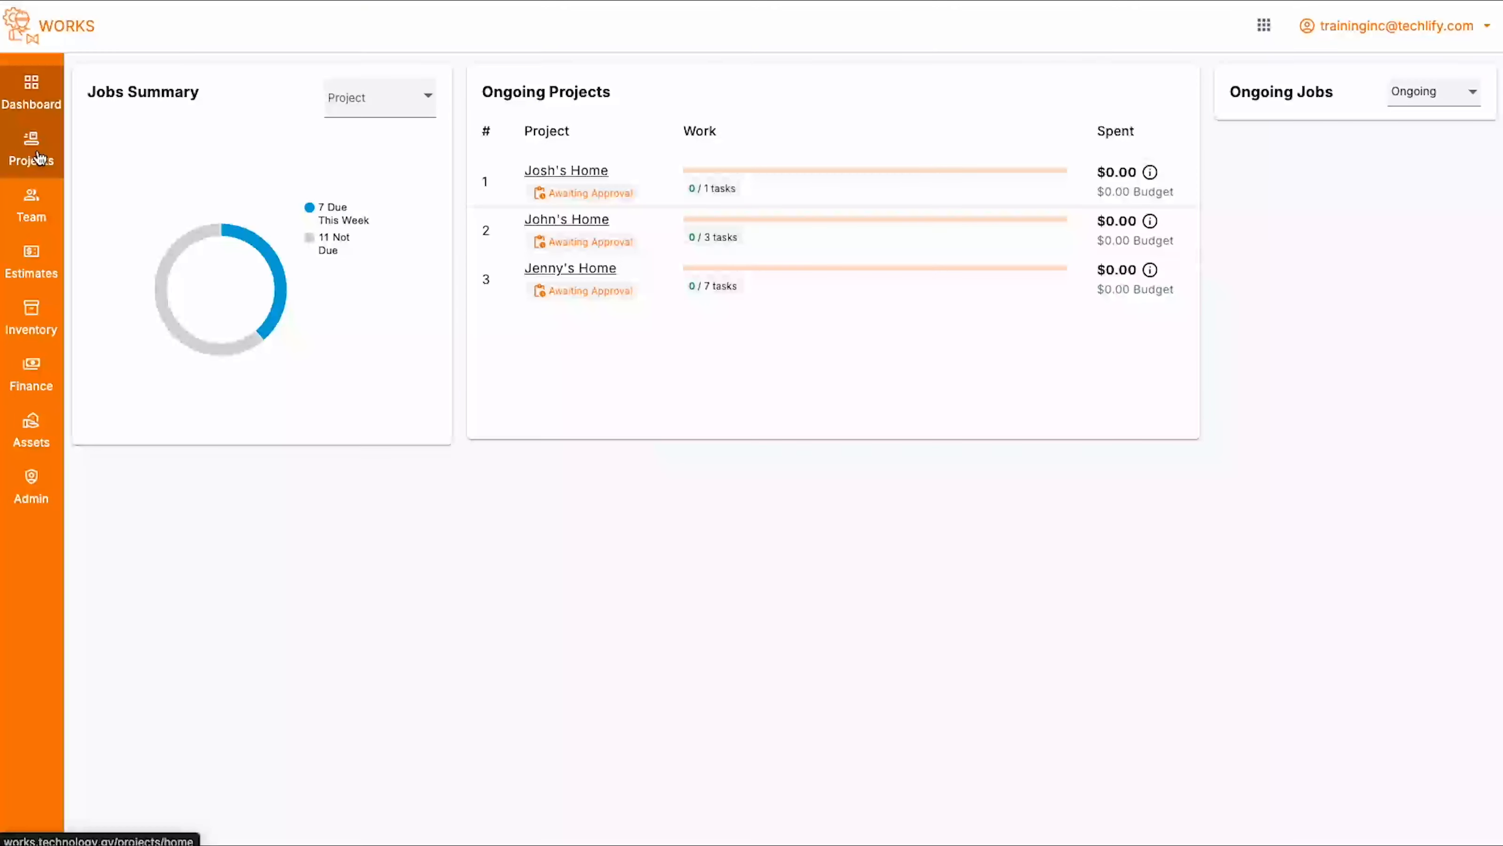
pyautogui.click(579, 221)
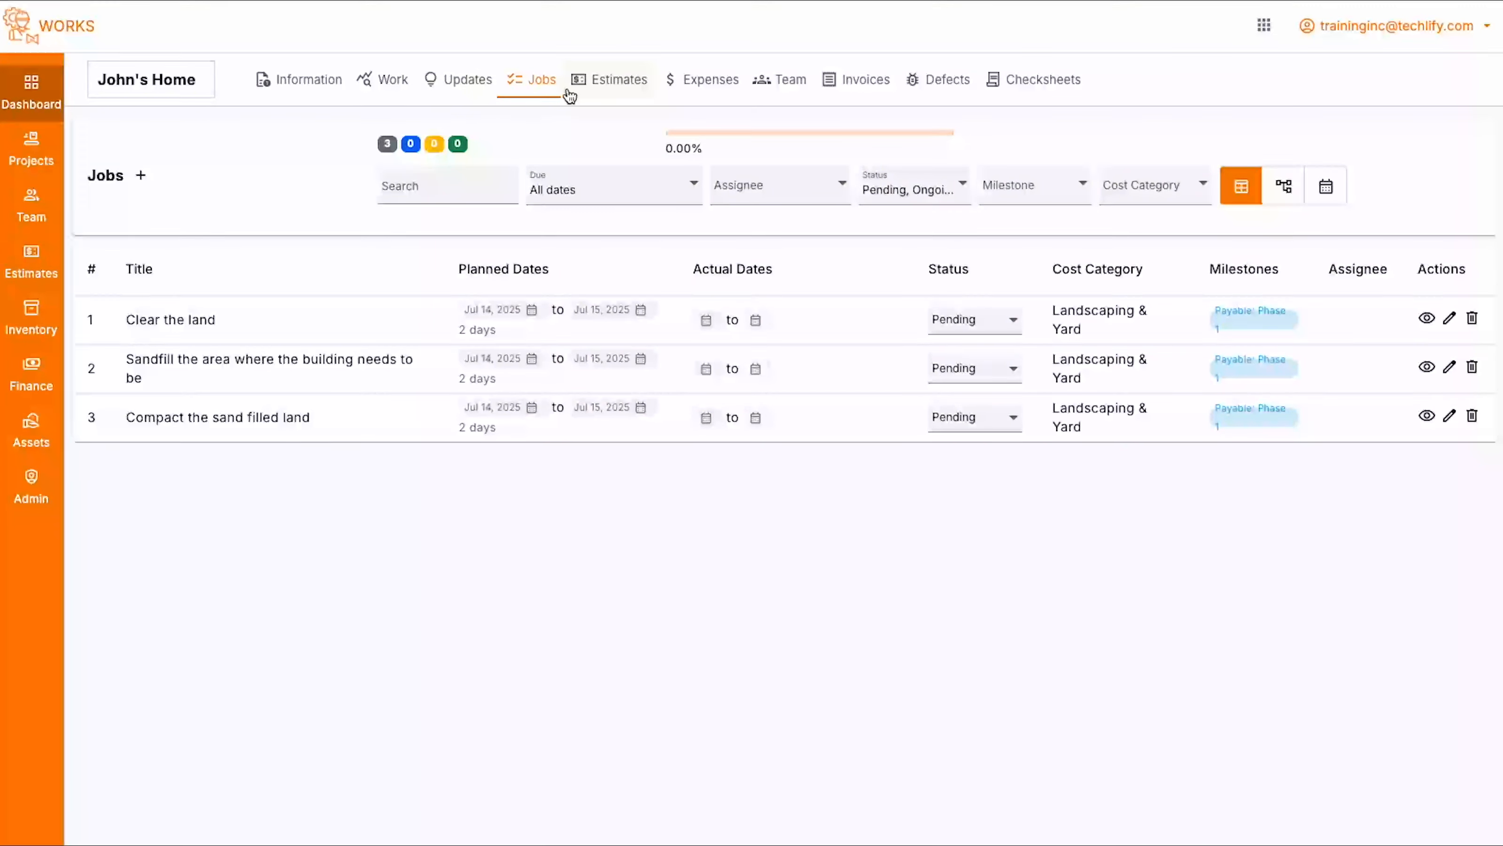
pyautogui.click(1283, 186)
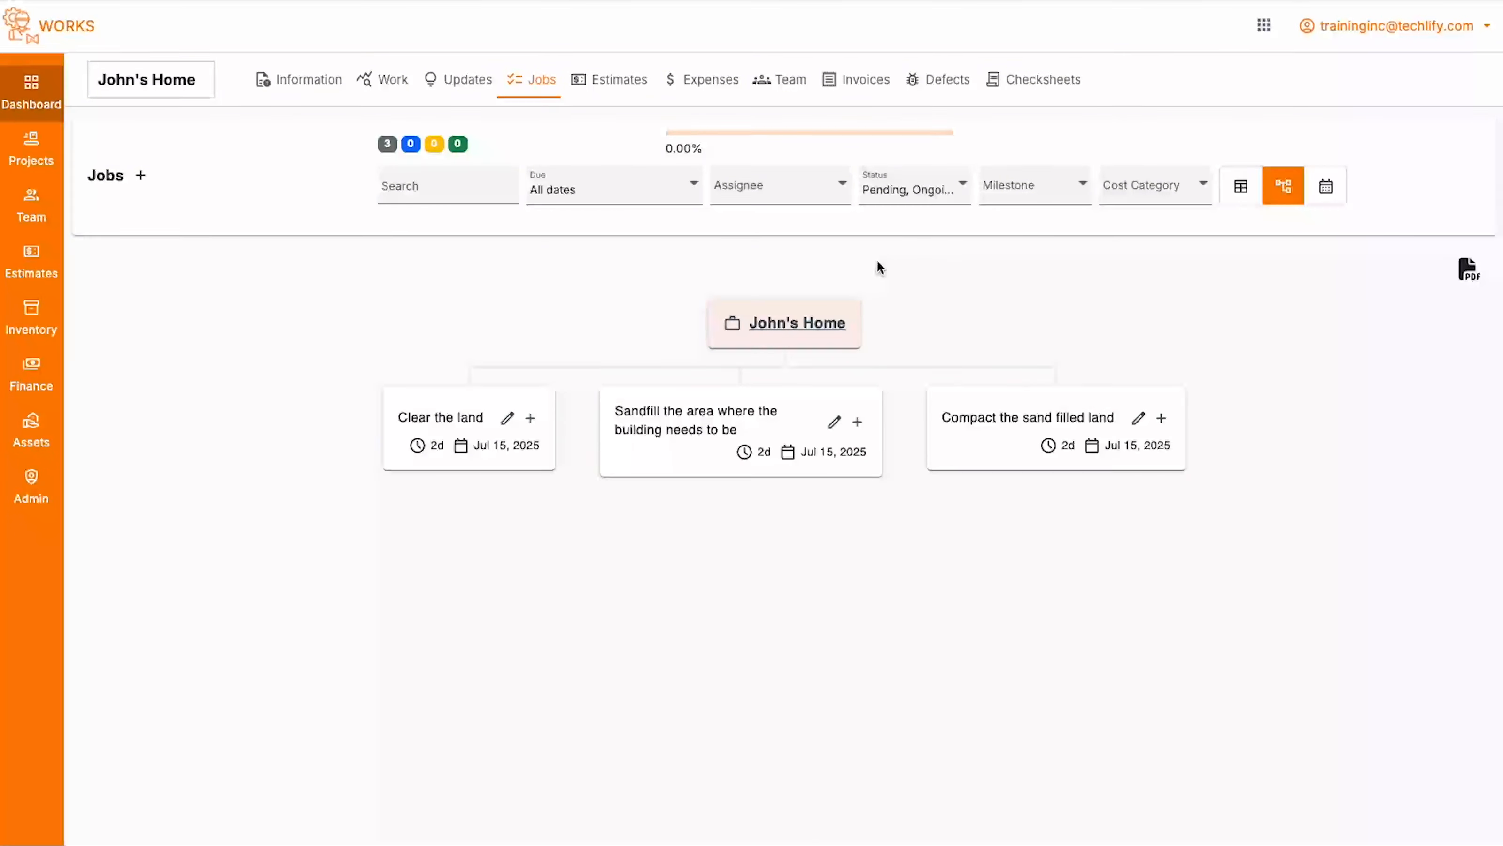
# - Start a new top-level job named "Prepare & Cast Foundation", planned from 8/11/2025 to 8/15/2025
pyautogui.click(141, 176)
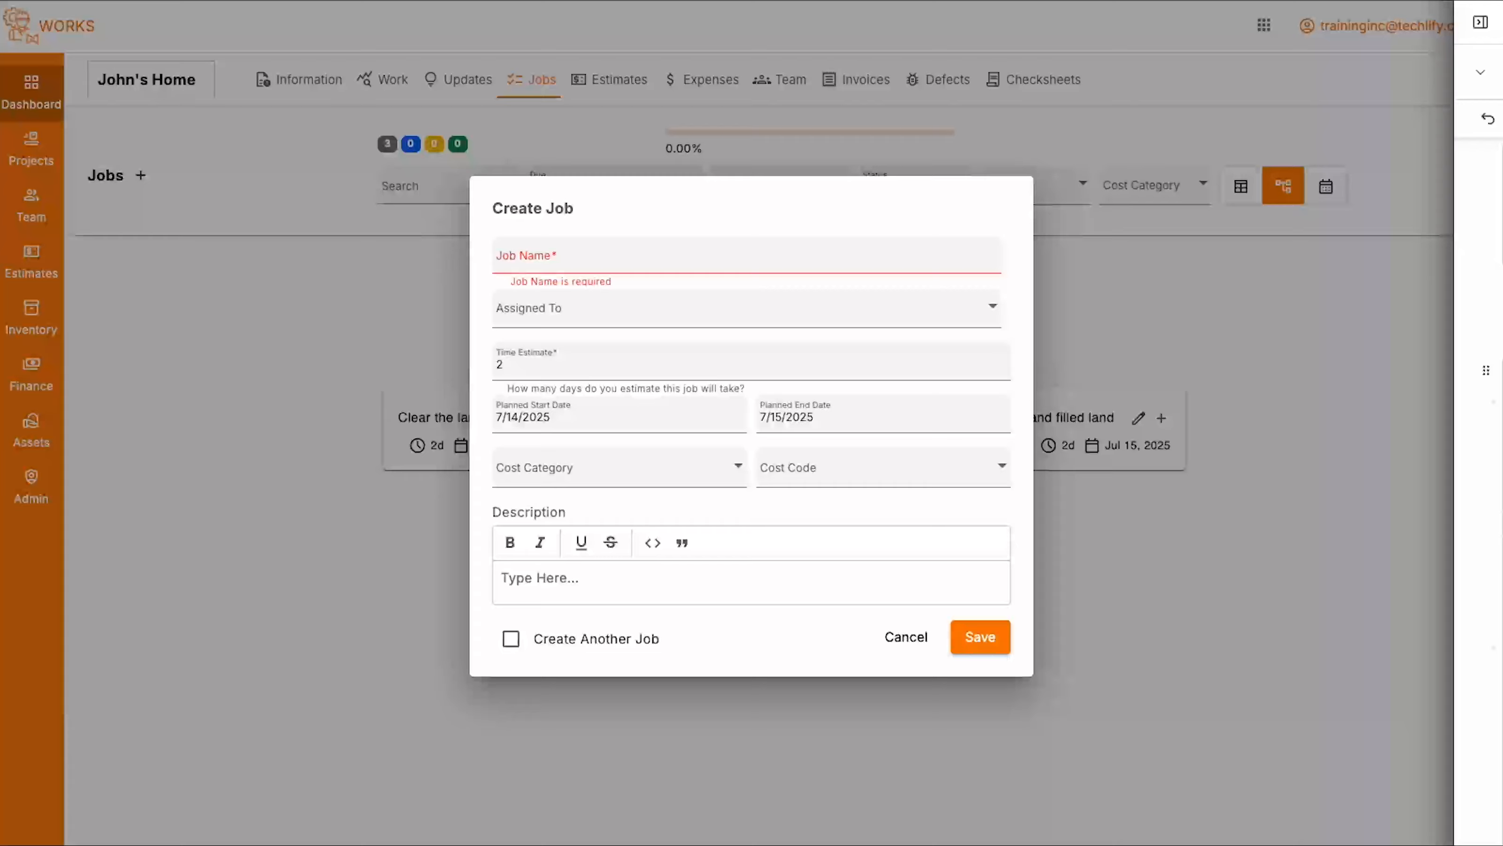
pyautogui.click(618, 249)
pyautogui.write('Prepare & Cast Foundation')
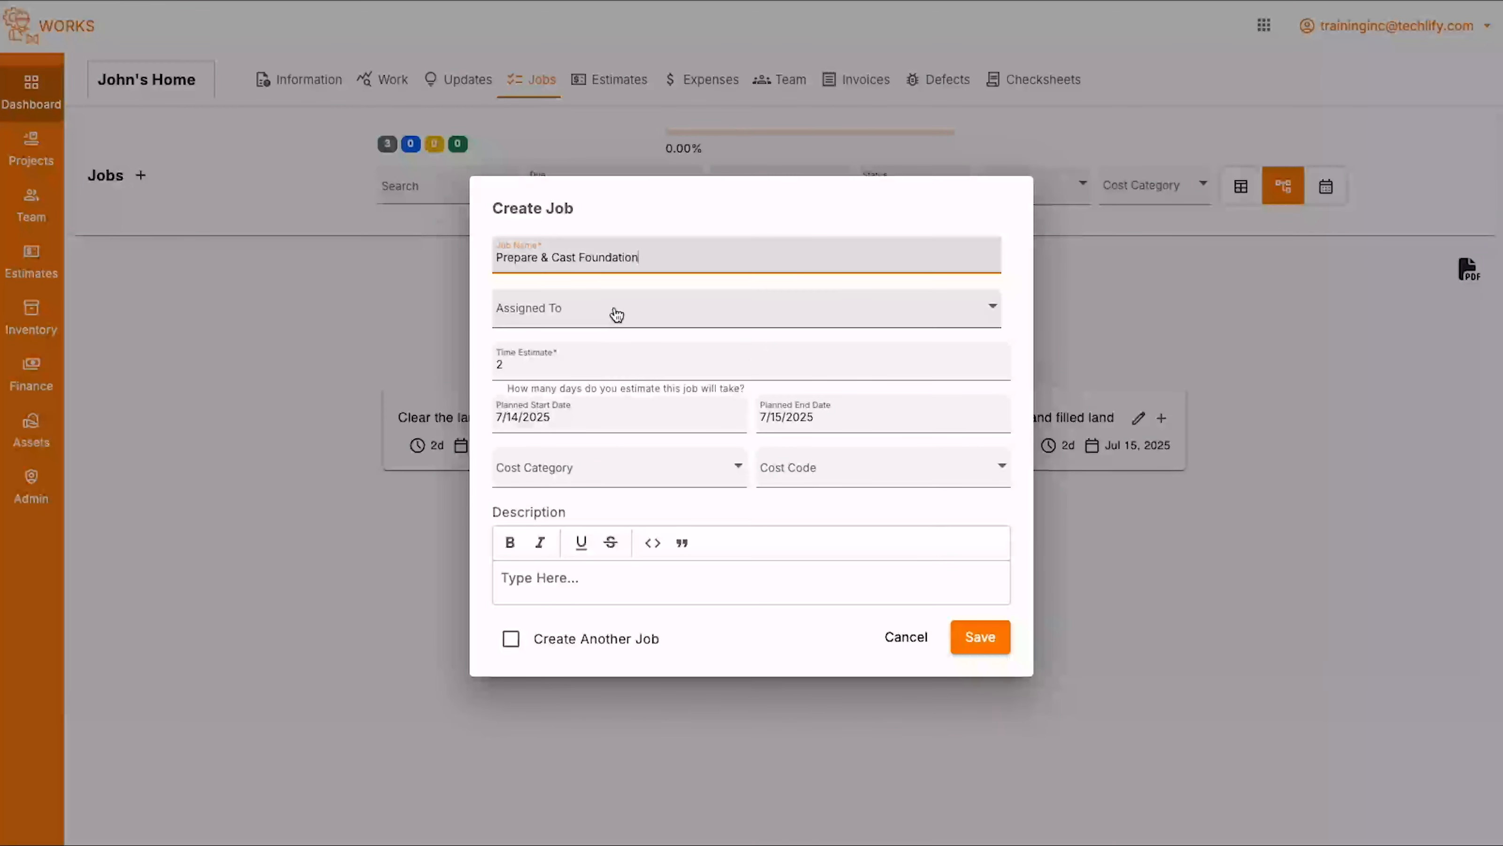
pyautogui.click(667, 418)
pyautogui.click(747, 472)
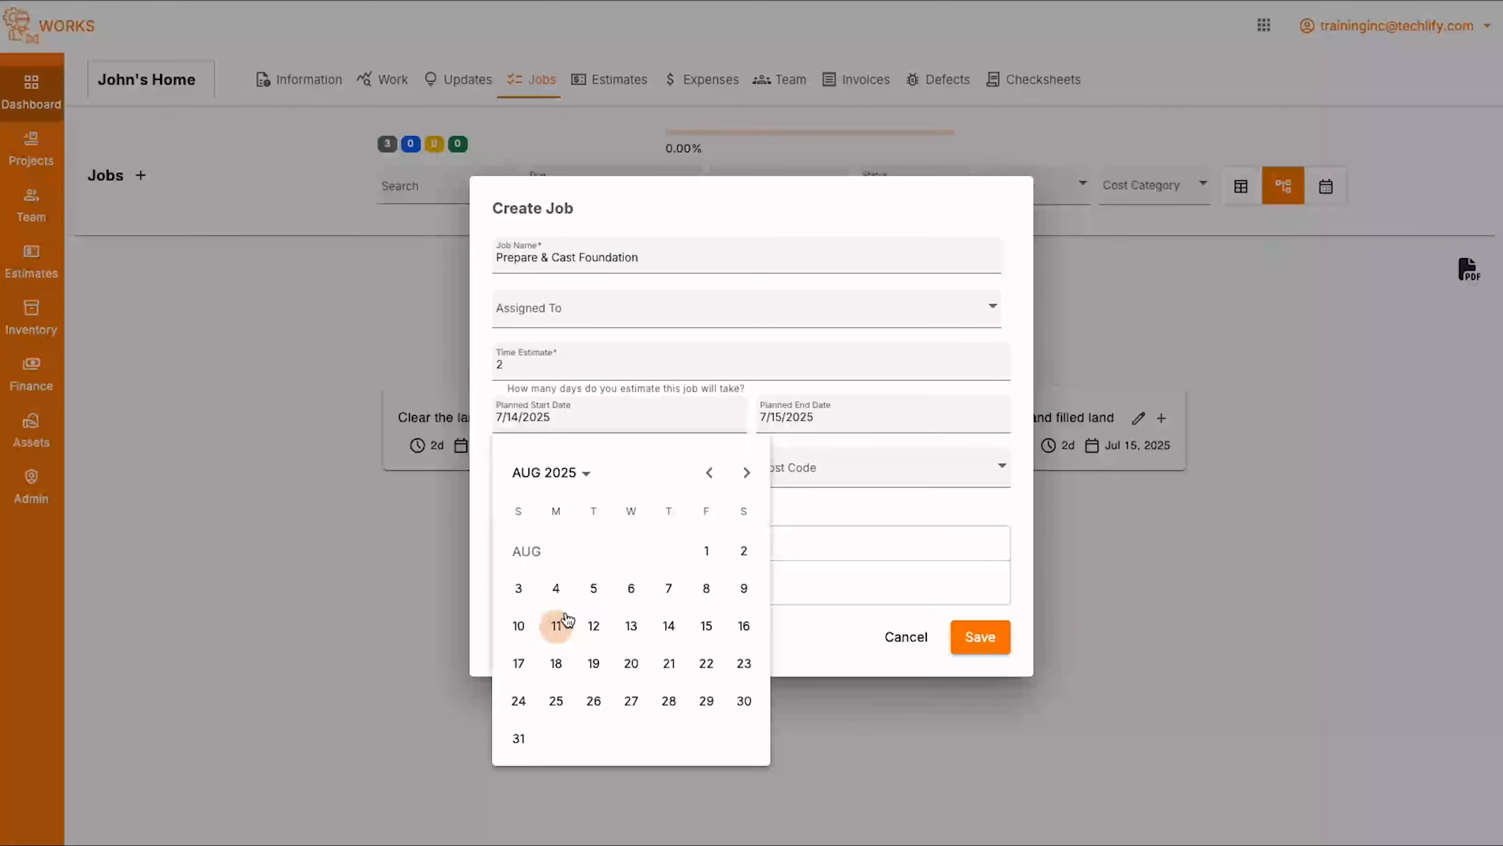
pyautogui.click(556, 626)
pyautogui.click(983, 418)
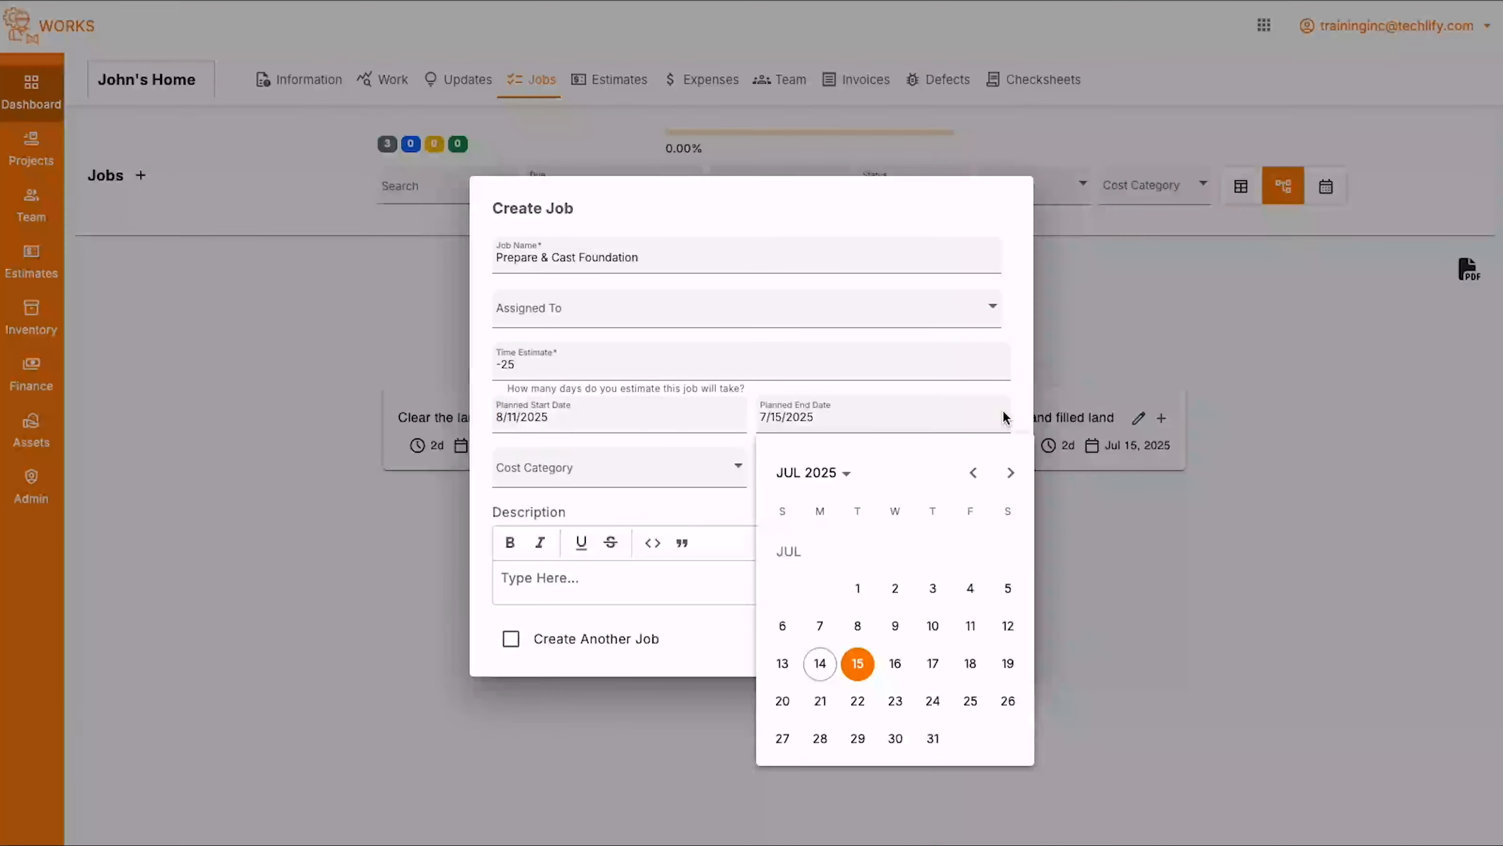
pyautogui.click(1011, 472)
pyautogui.click(969, 627)
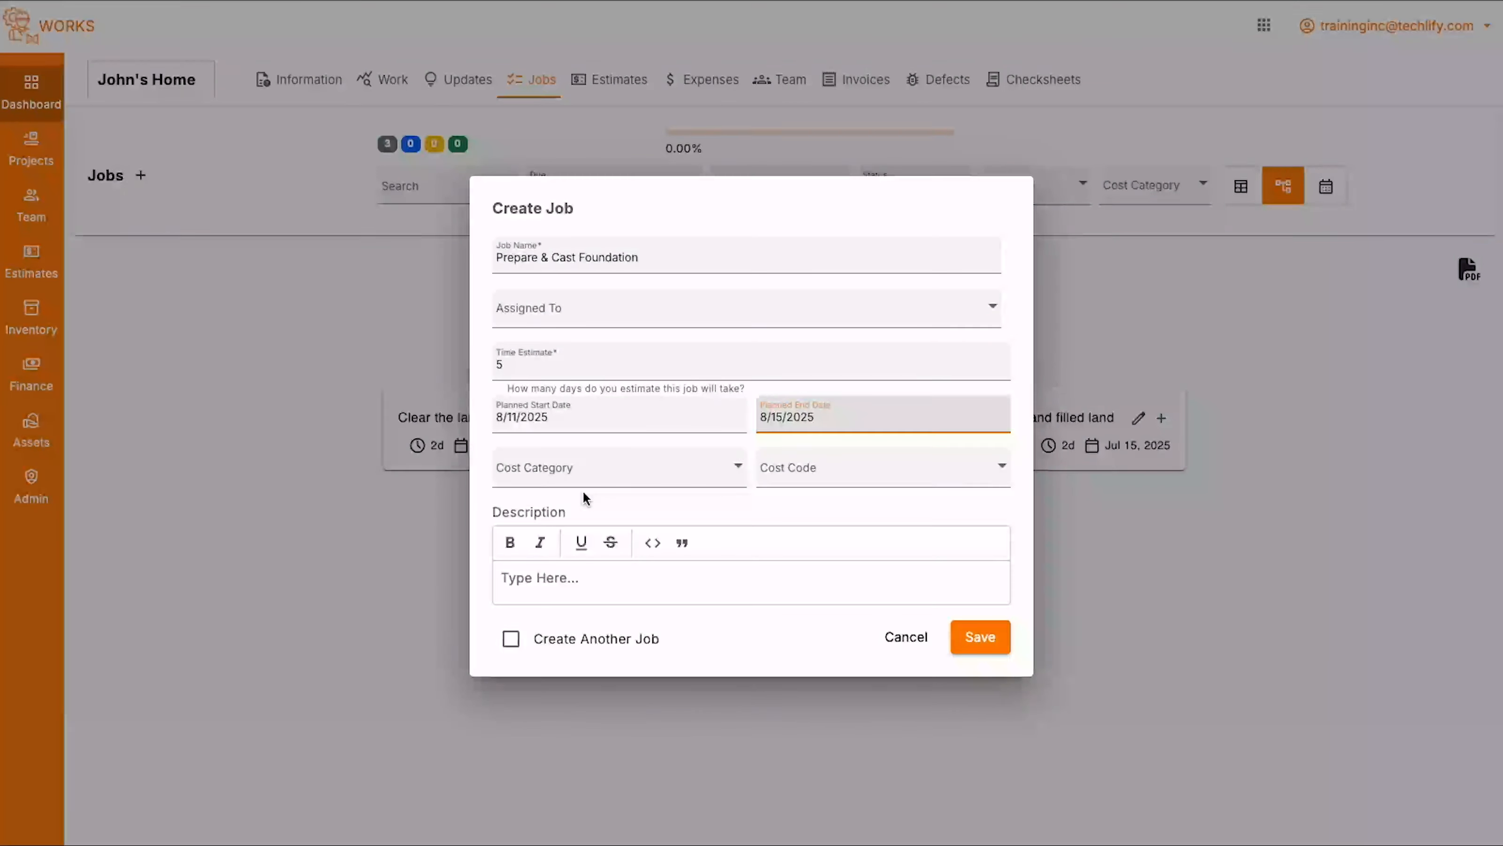
# - Assign the Superstructure cost category to the "Prepare & Cast Foundation" job and save it
pyautogui.click(667, 472)
pyautogui.click(545, 514)
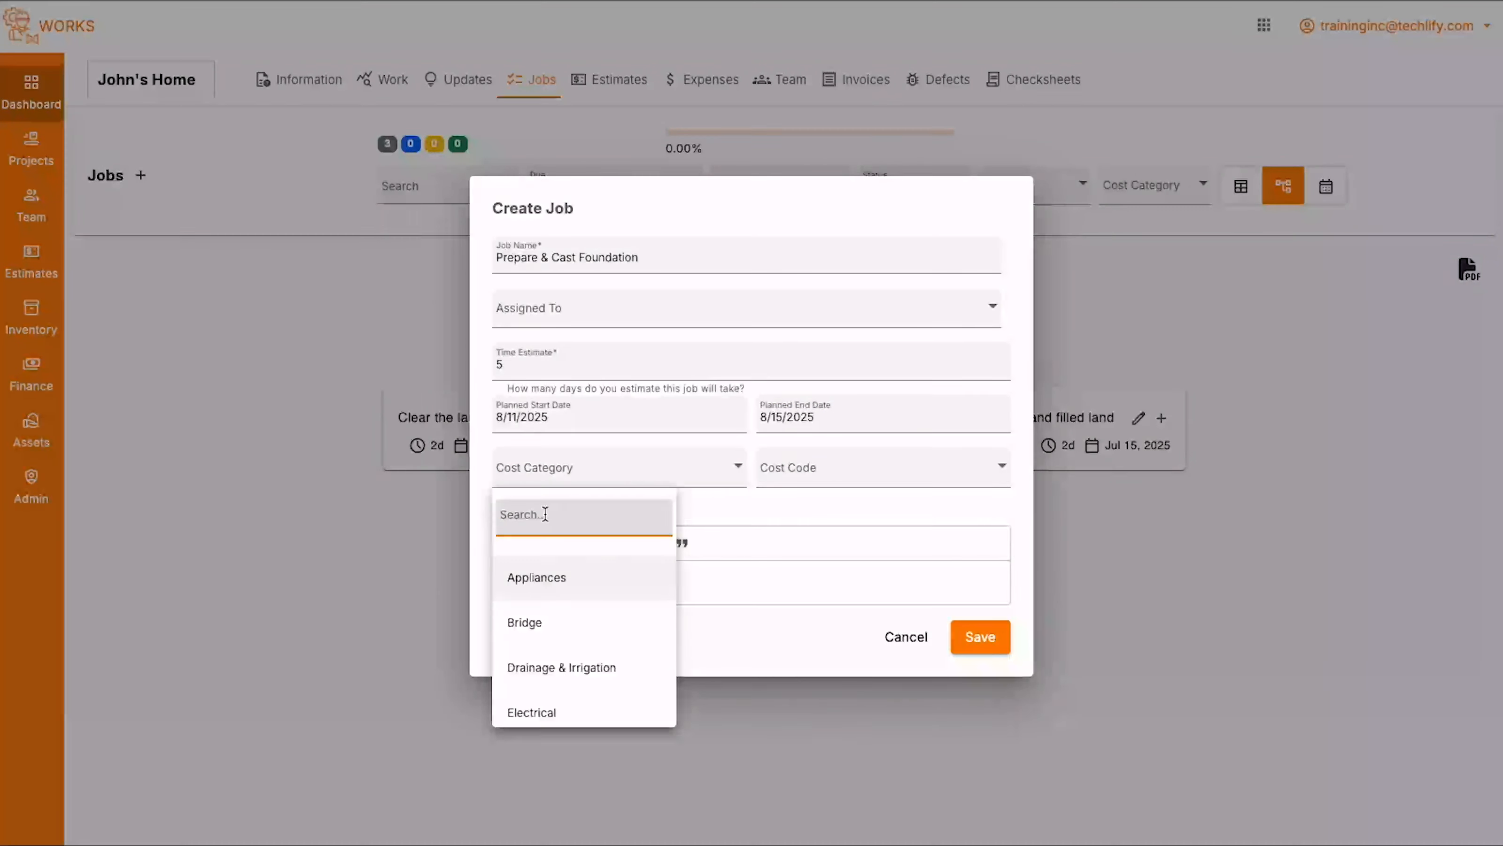
pyautogui.write('sup')
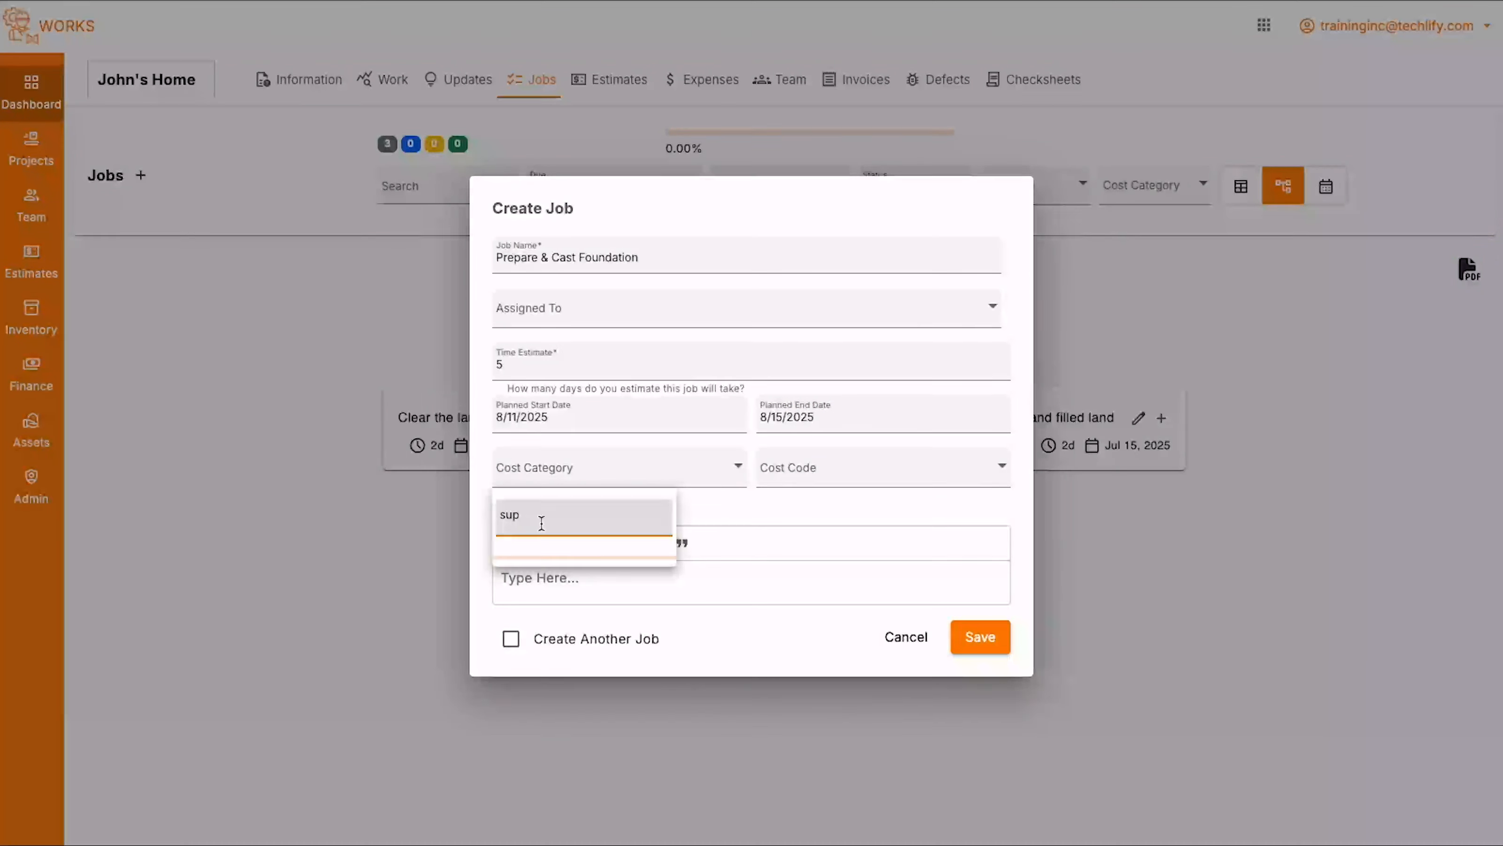
pyautogui.click(542, 572)
pyautogui.click(973, 638)
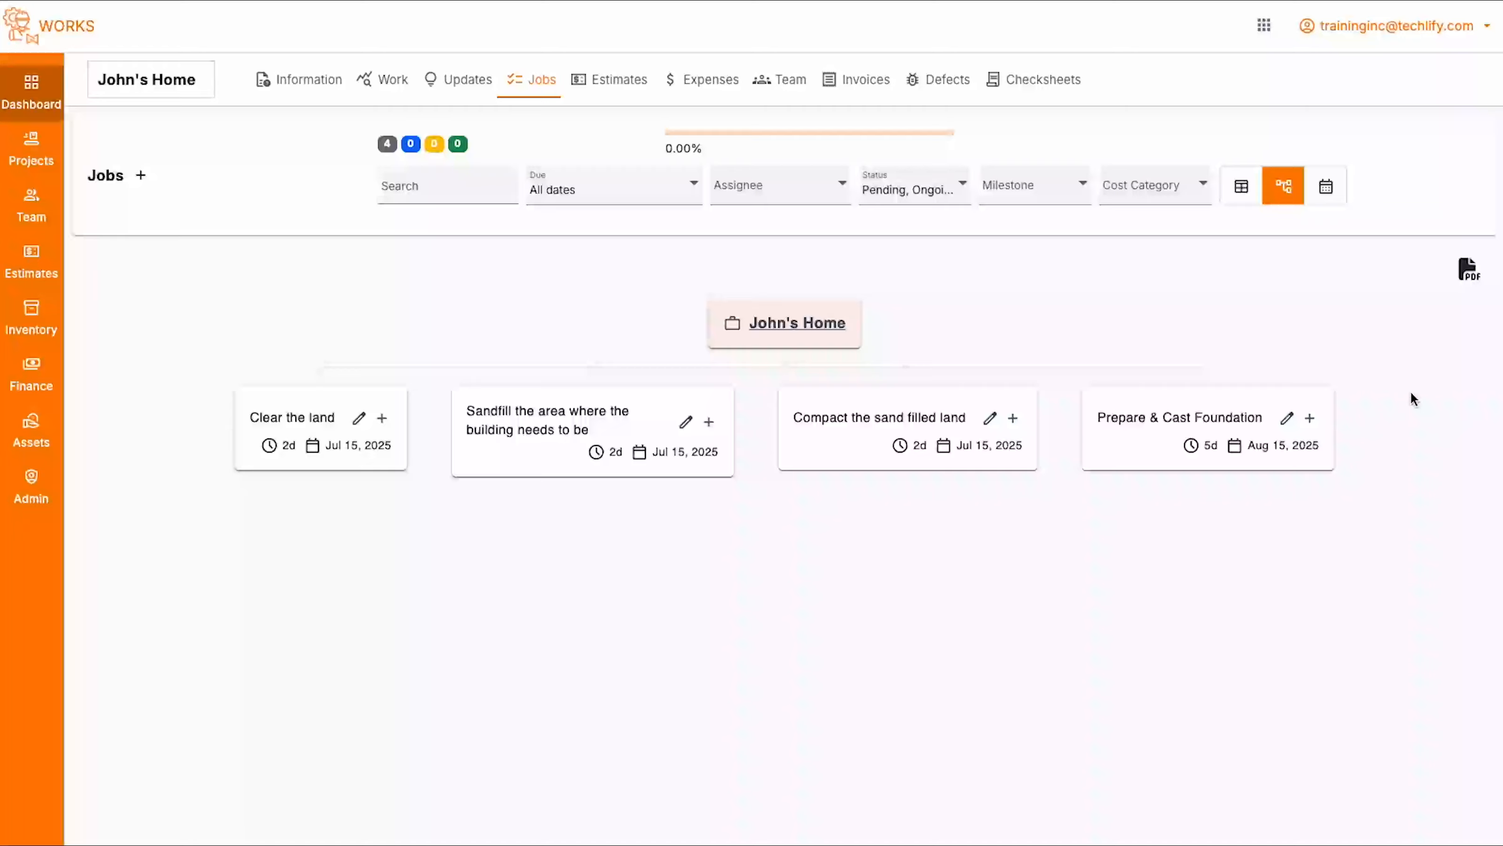
# - Start a child job under "Prepare & Cast Foundation" named "Demarcate & sand fill foundation strip" with cost category Superstructure
pyautogui.click(1308, 418)
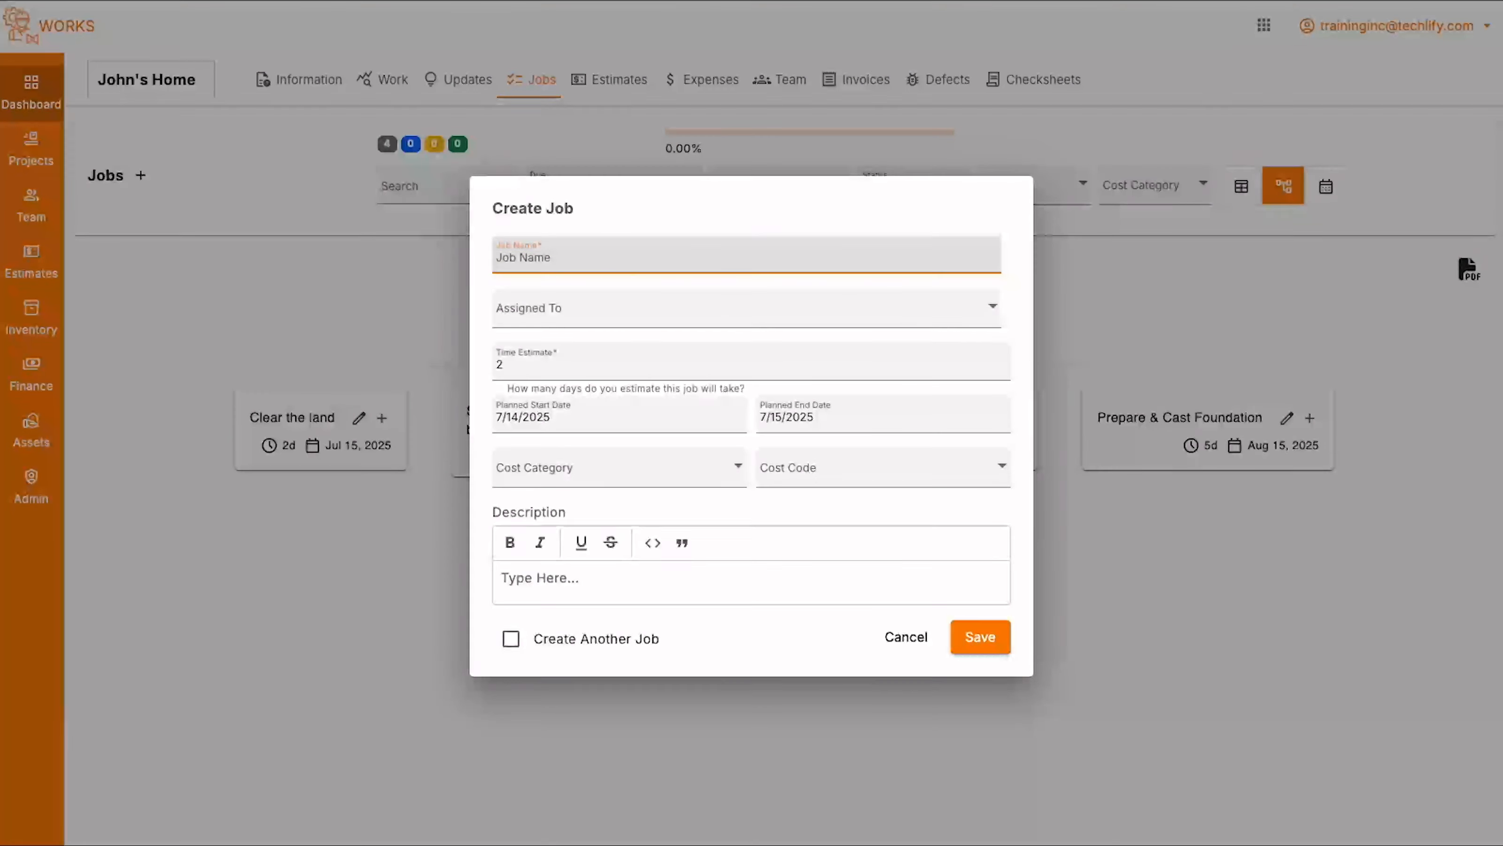
pyautogui.press('super+Tab')
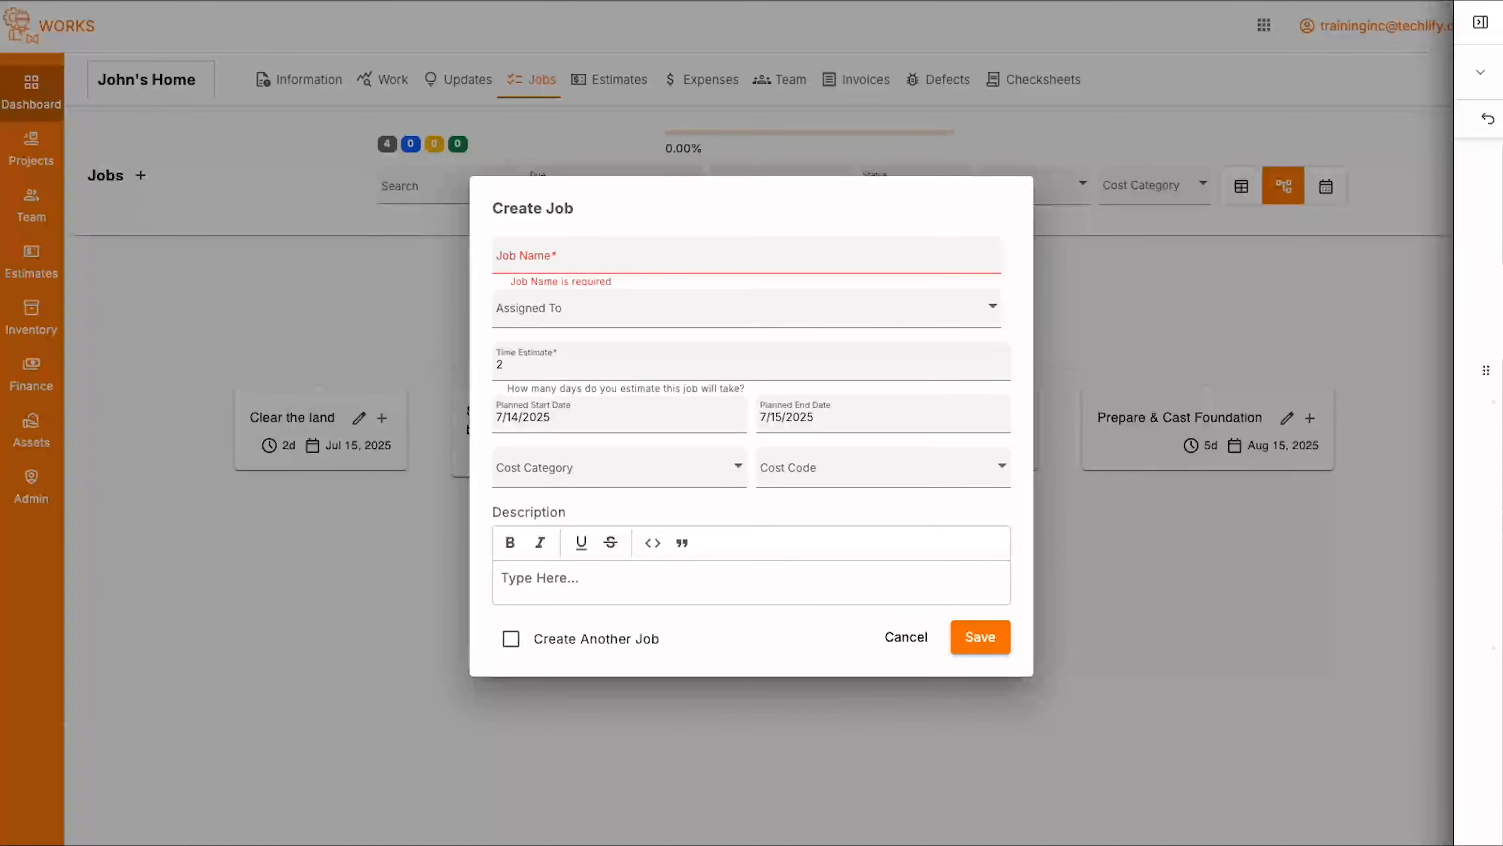
pyautogui.click(529, 268)
pyautogui.write('Demarcate & sand fill foundation strip')
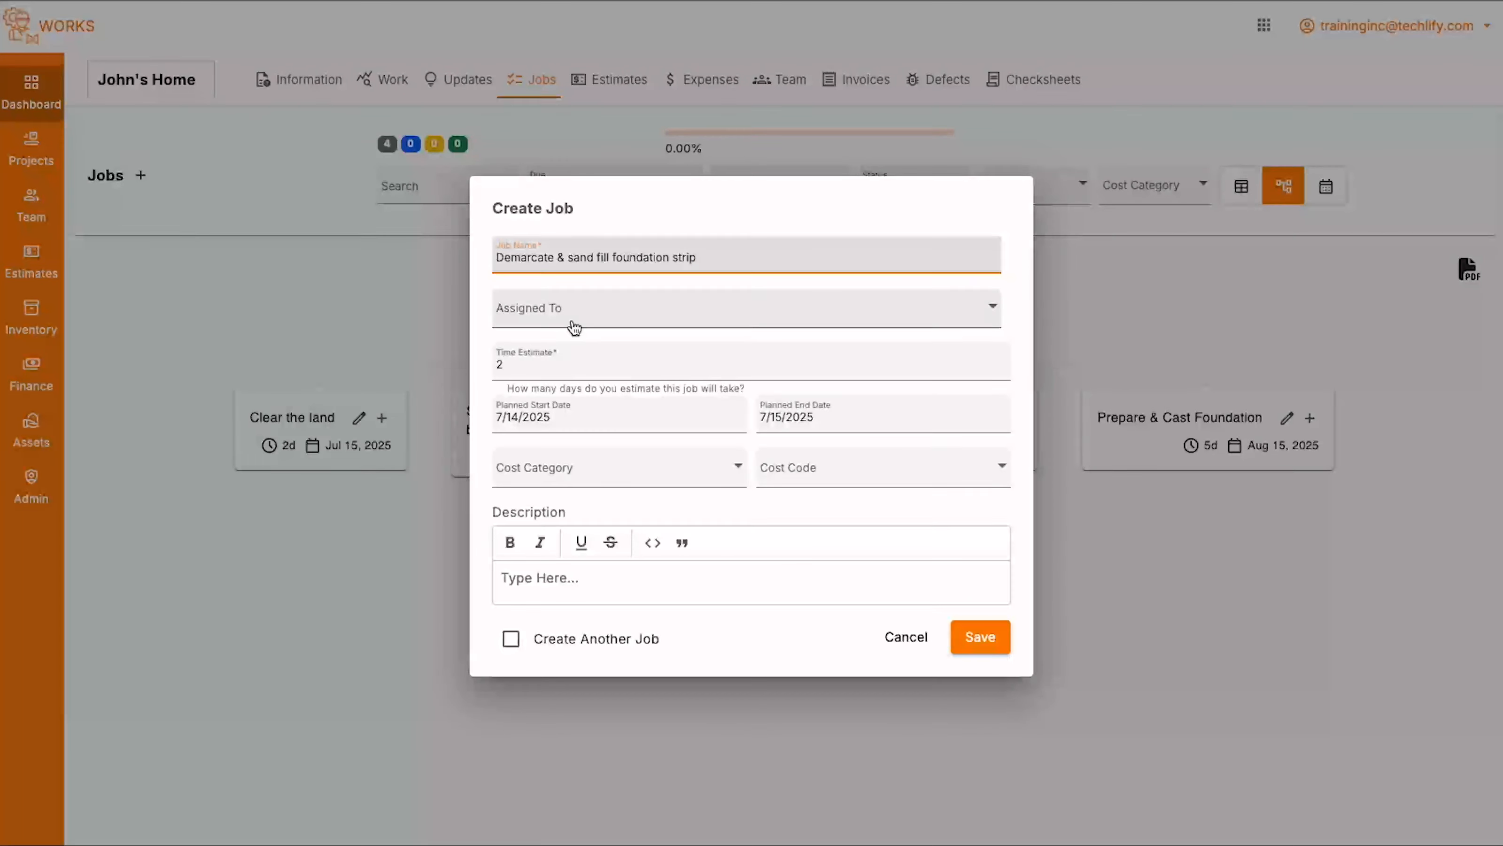
pyautogui.click(621, 475)
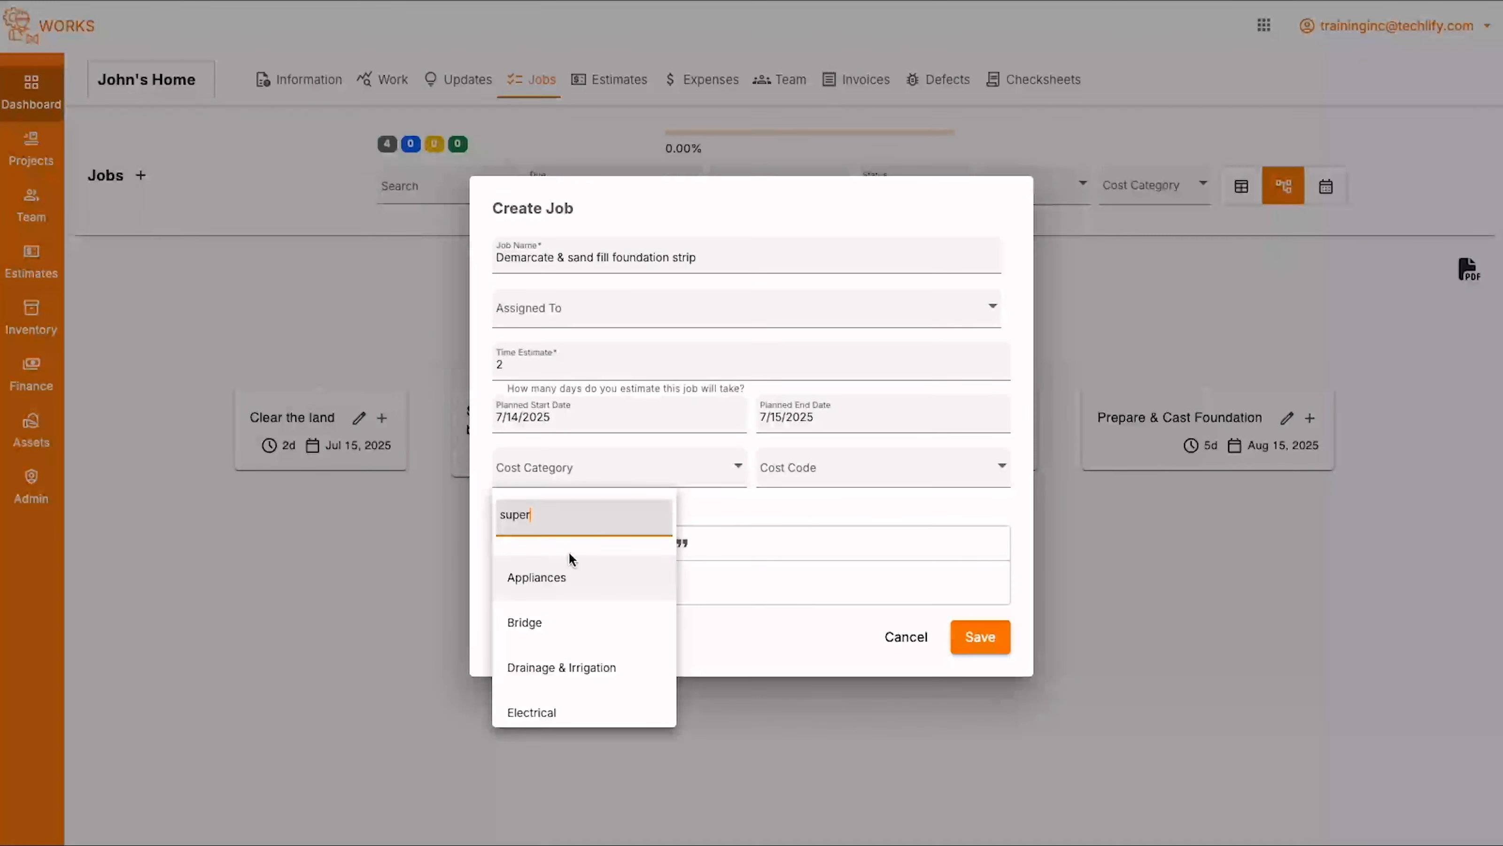
pyautogui.write('super')
pyautogui.click(539, 577)
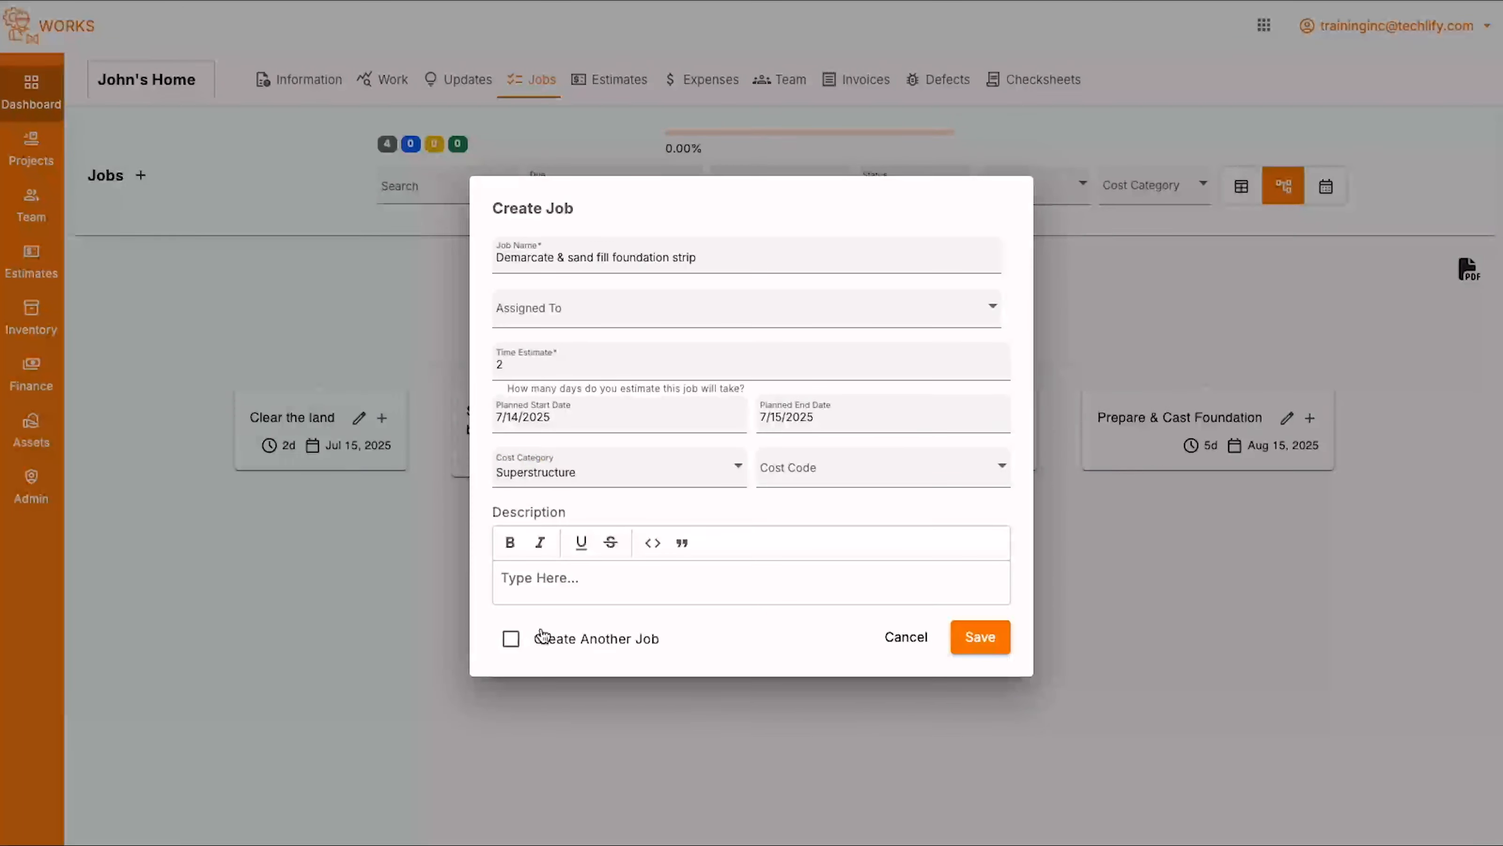
# - Plan the child job from 8/18/2025 to 8/22/2025, enable creating another job, and save it
pyautogui.click(540, 636)
pyautogui.click(729, 418)
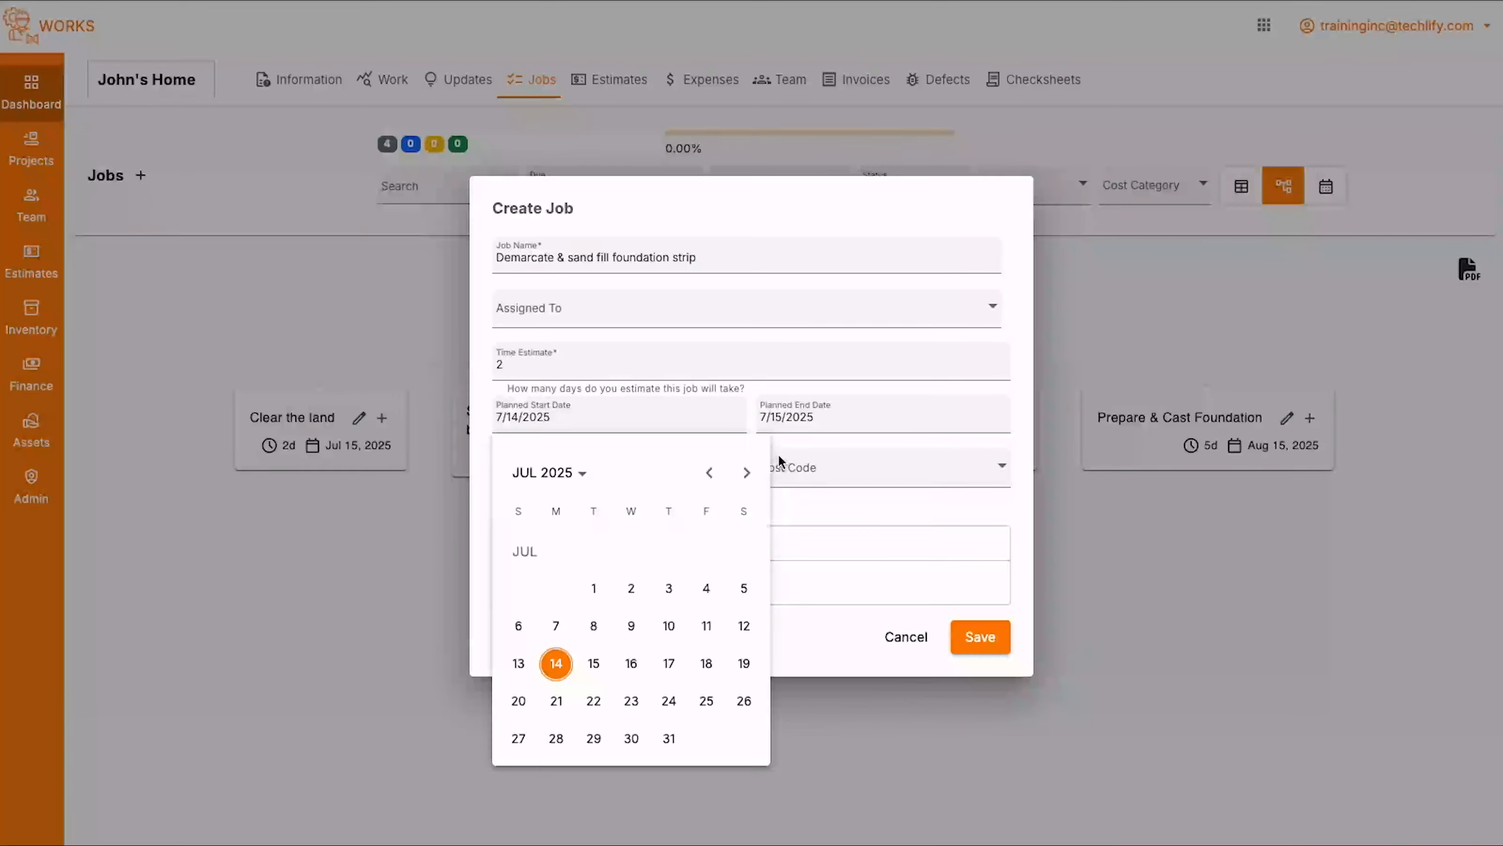
pyautogui.click(747, 473)
pyautogui.click(556, 663)
pyautogui.click(949, 419)
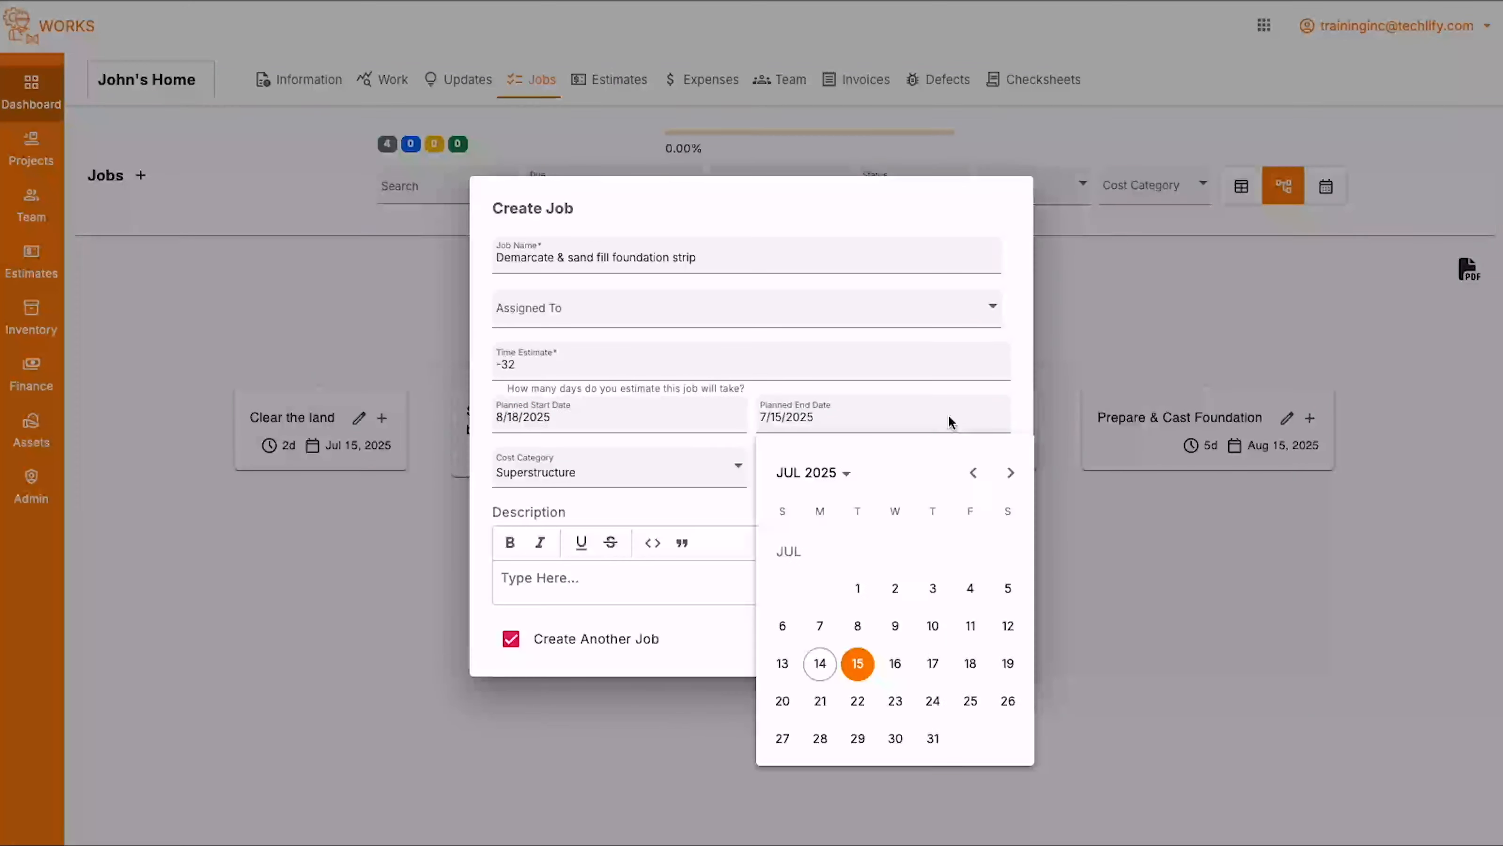
pyautogui.click(1009, 473)
pyautogui.click(970, 662)
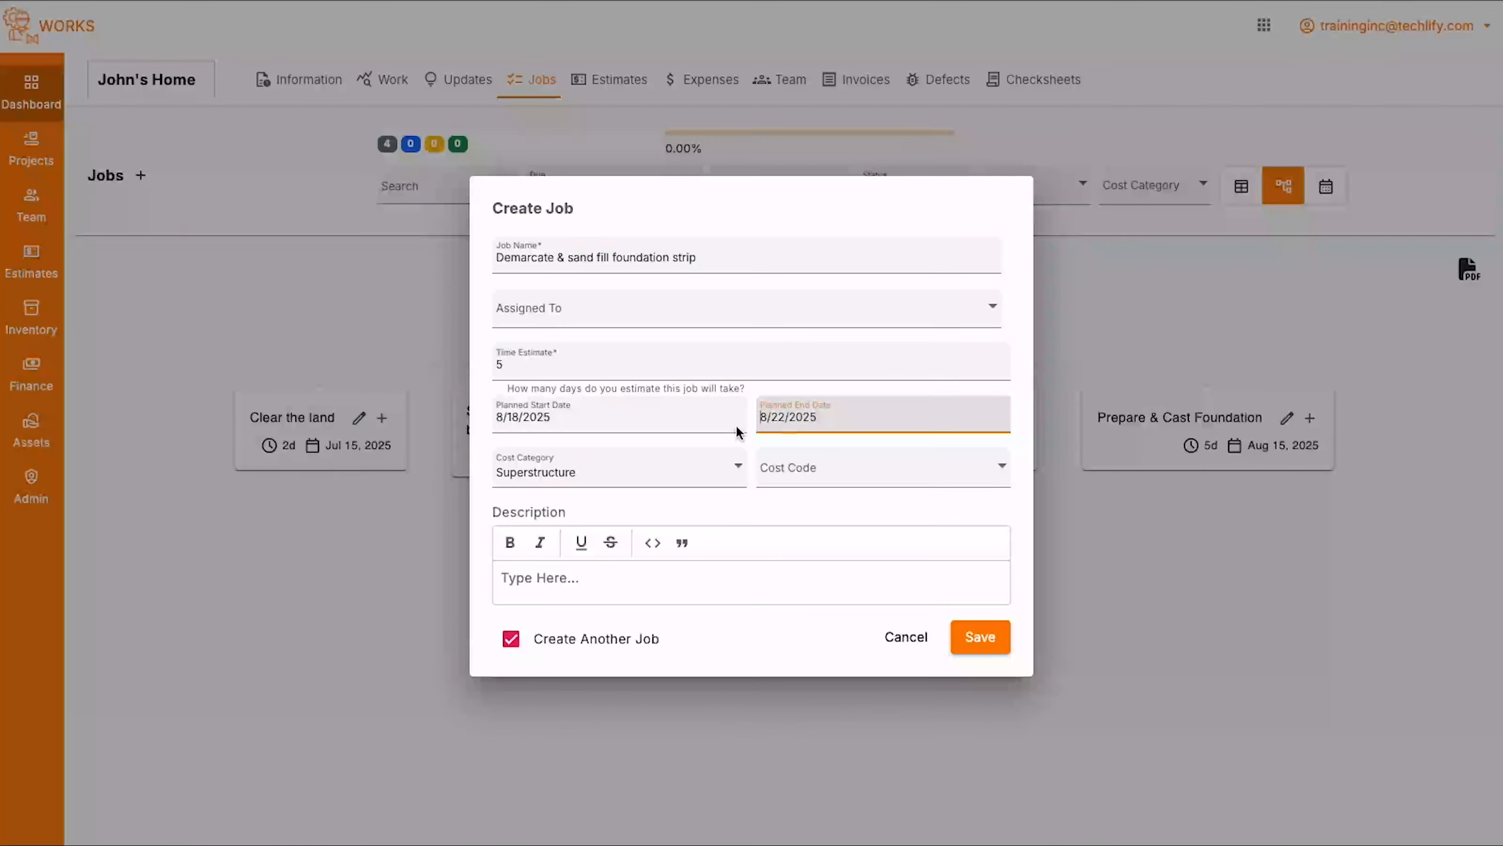
pyautogui.click(763, 250)
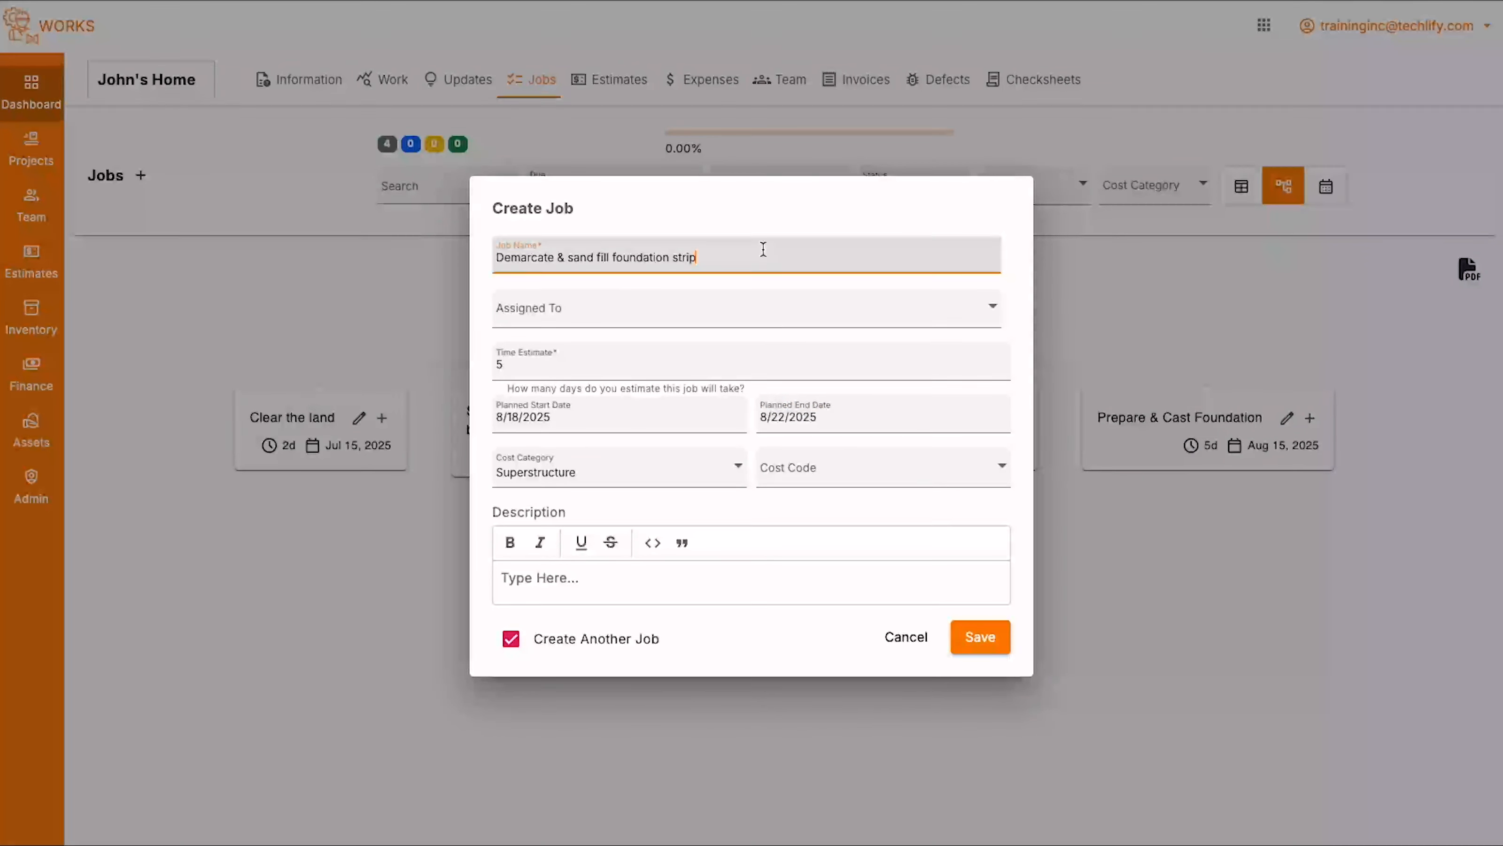
pyautogui.click(1006, 651)
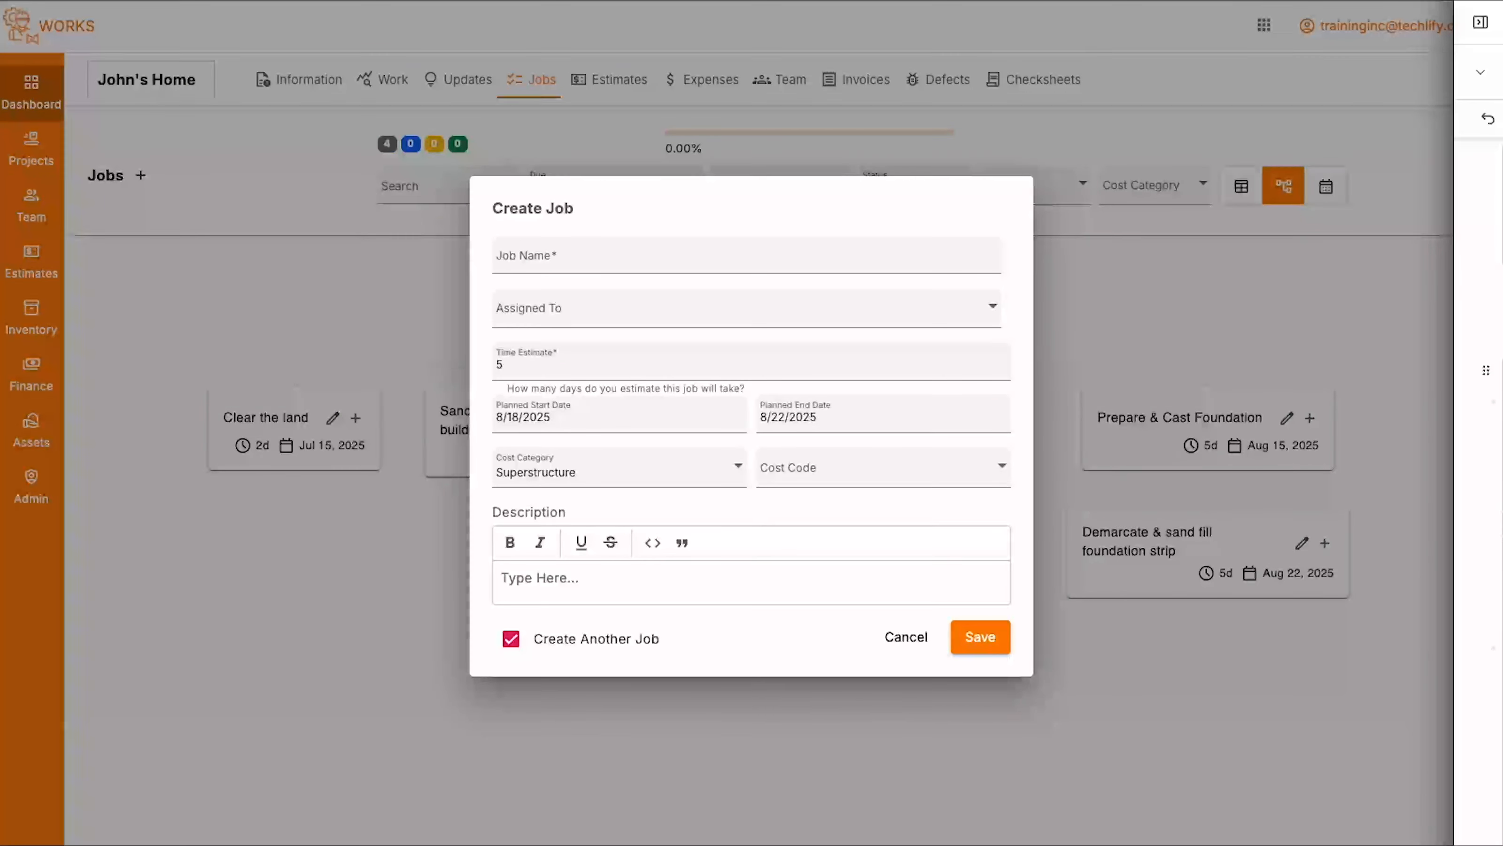
# - Save two more child jobs with the same settings: "Compact & add blinding layer for foundation" and "Prepare & install rebar into foundation"
pyautogui.click(550, 256)
pyautogui.write('Compact & add blinding layer for foundation')
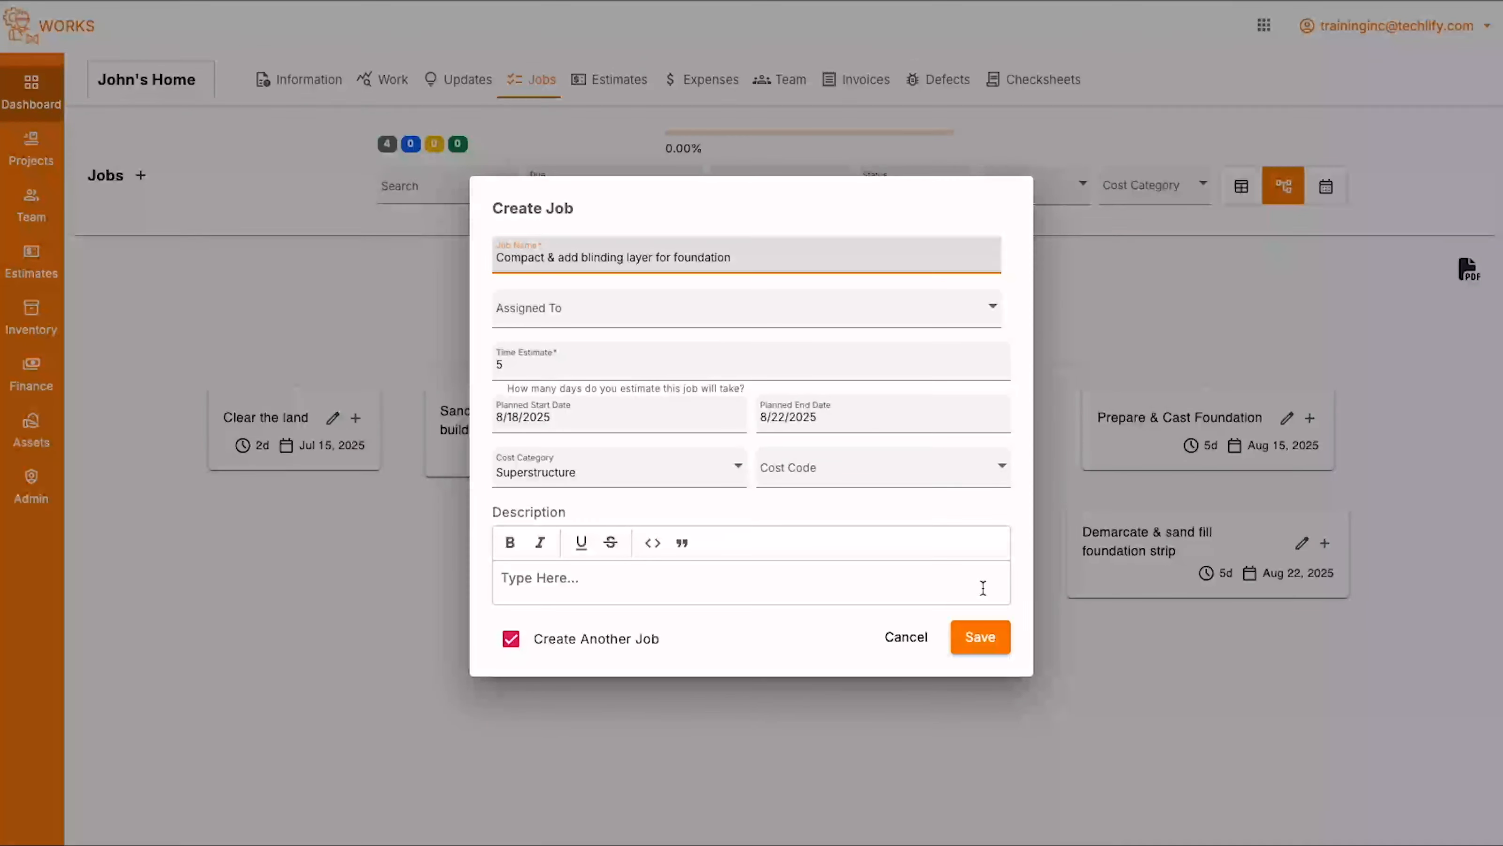
pyautogui.click(975, 640)
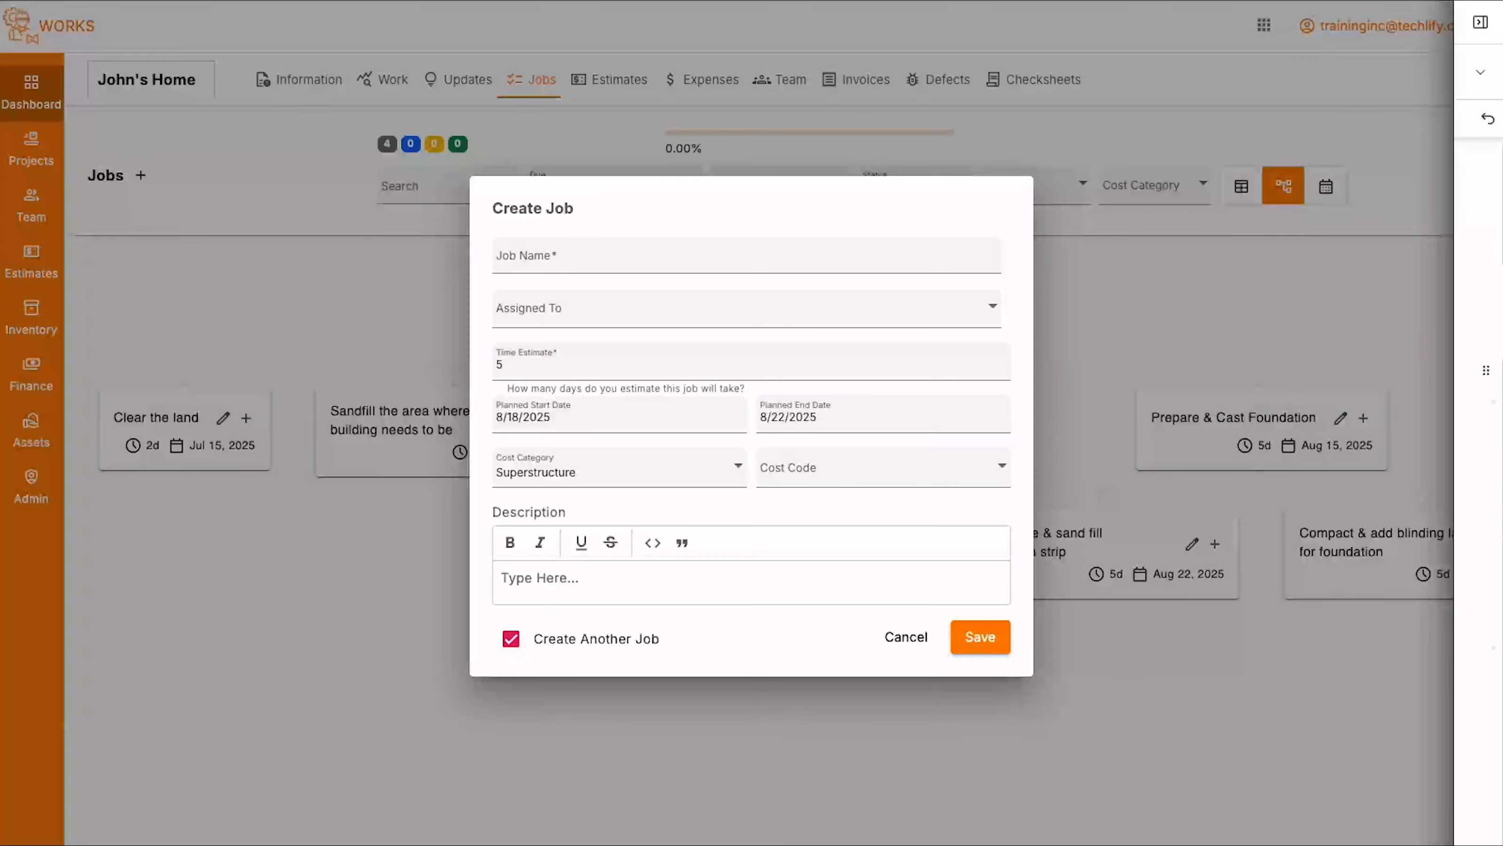
pyautogui.click(562, 257)
pyautogui.write('Prepare & install rebar into foundation')
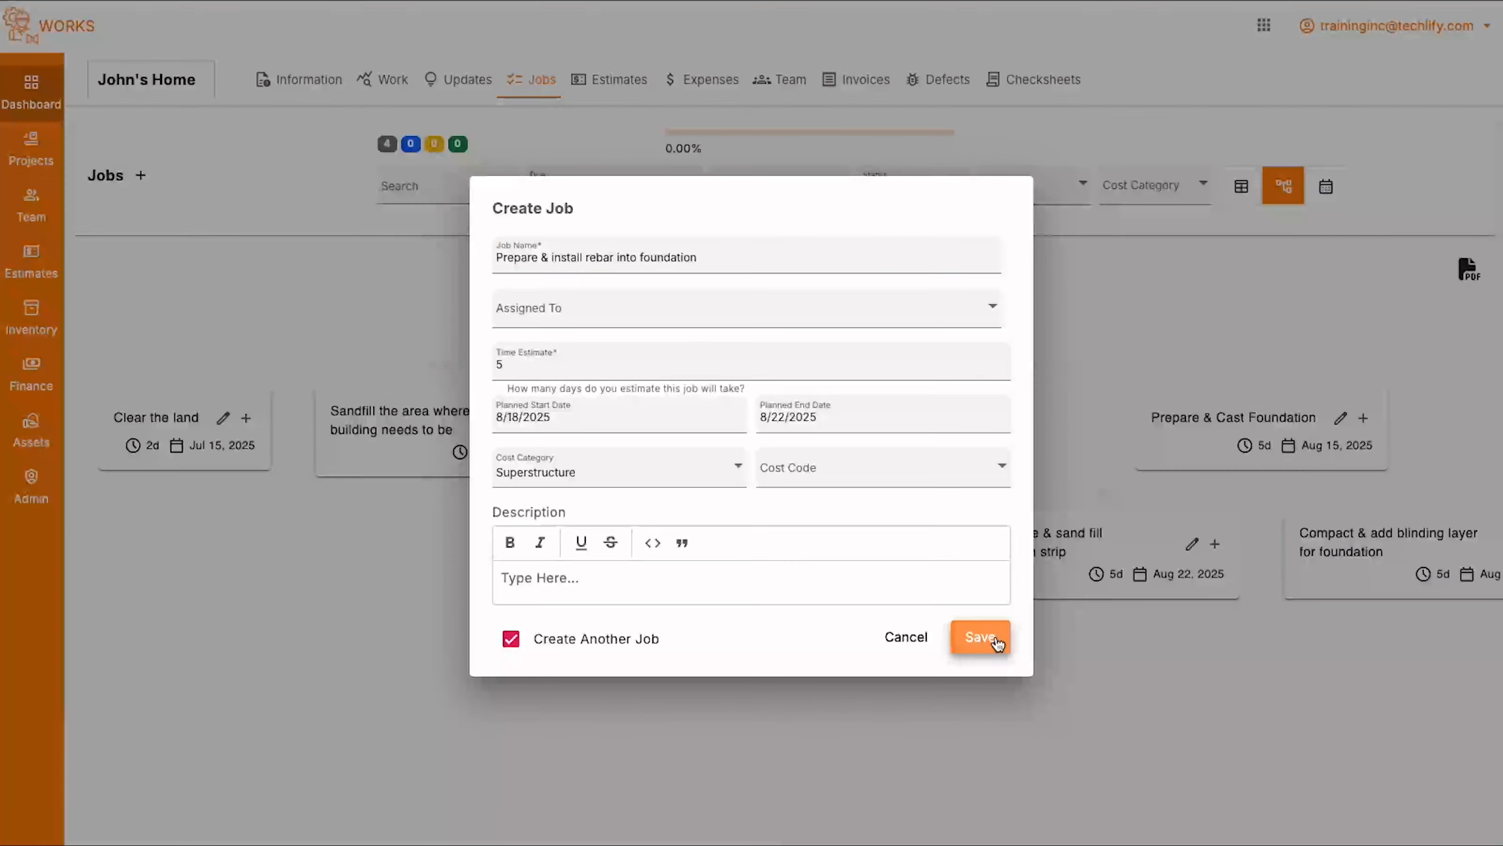
pyautogui.click(997, 640)
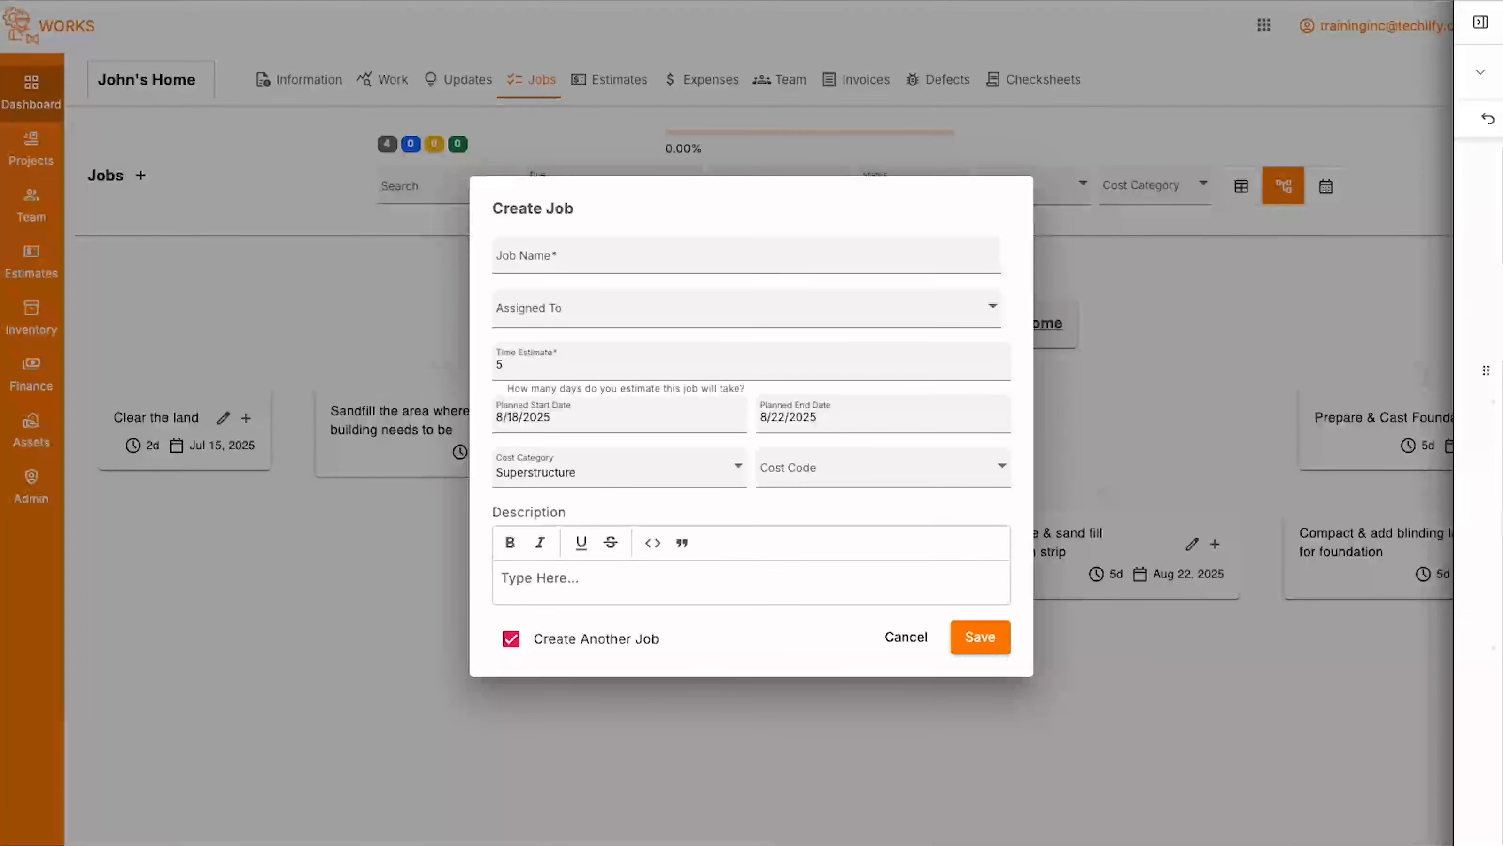
# - Add a last child job named "Cast foundation" with description "4500 PSI concrete", disable creating another job, and save it
pyautogui.click(603, 249)
pyautogui.write('Cast foundation')
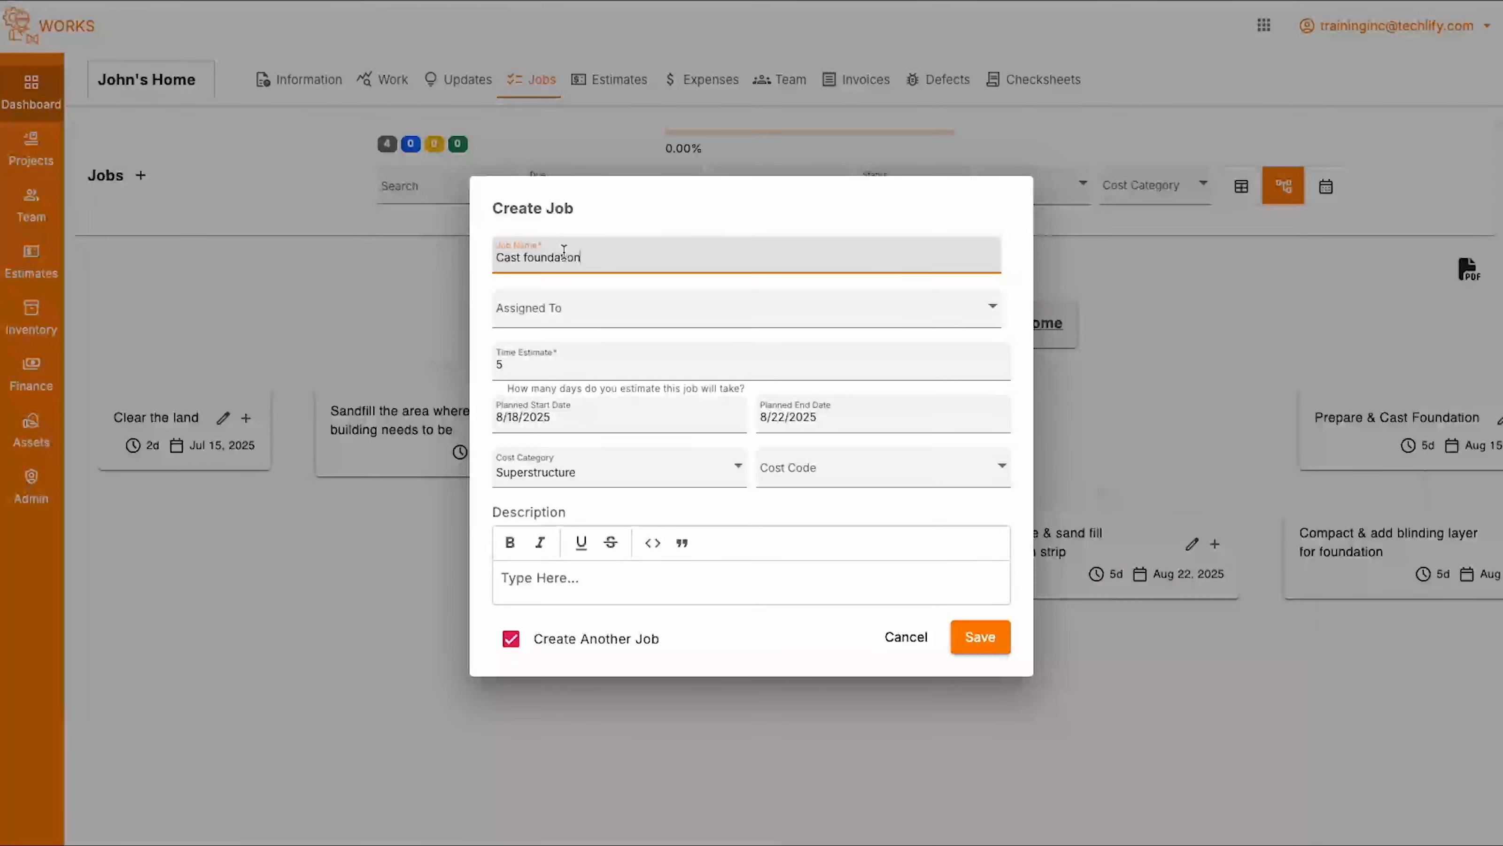
pyautogui.click(622, 593)
pyautogui.write('4500')
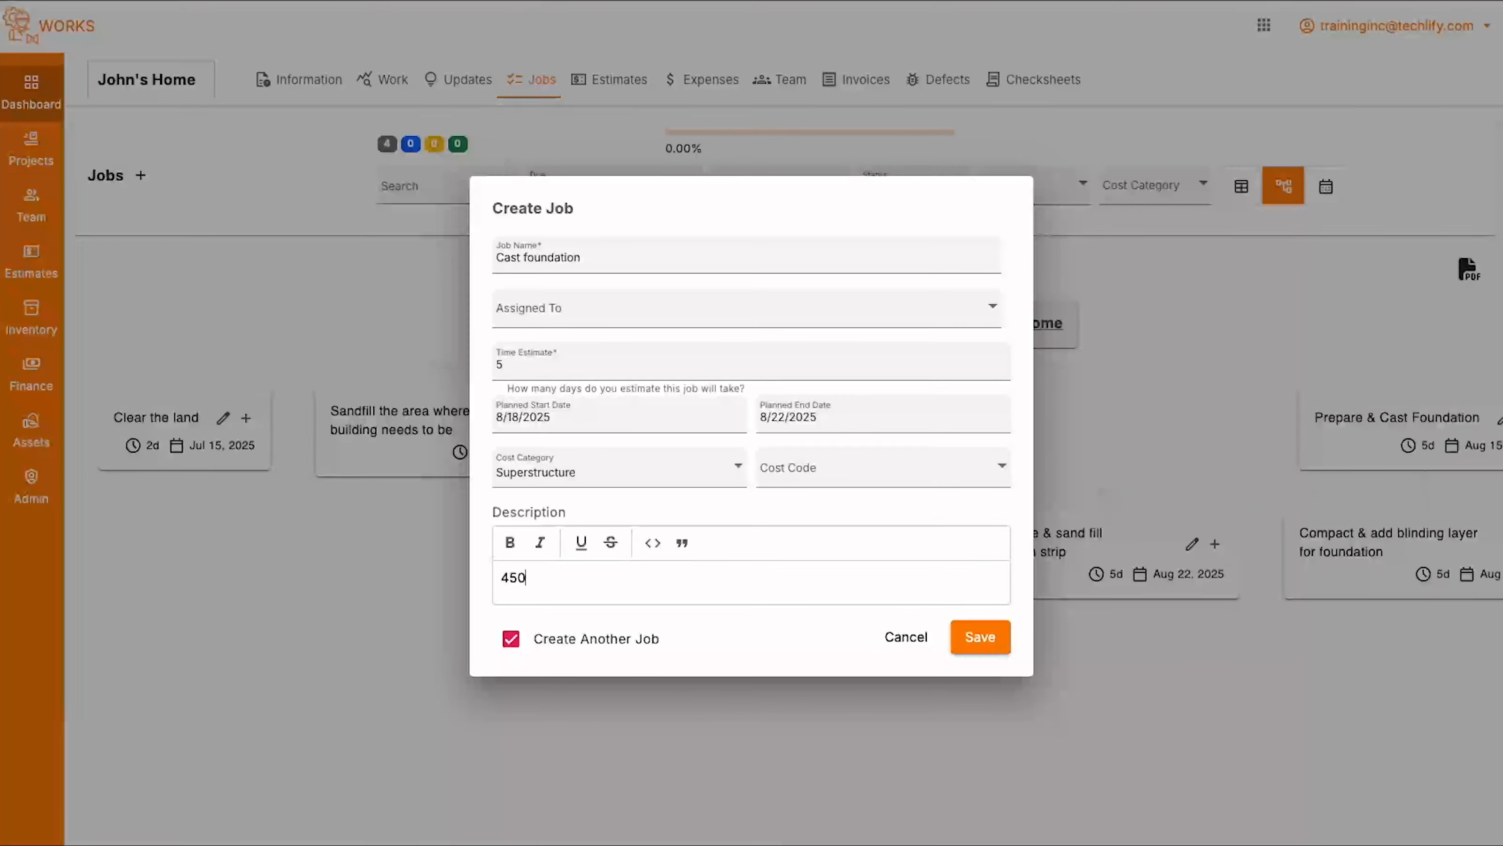
pyautogui.write(' PSI concrete')
pyautogui.click(533, 643)
pyautogui.click(978, 638)
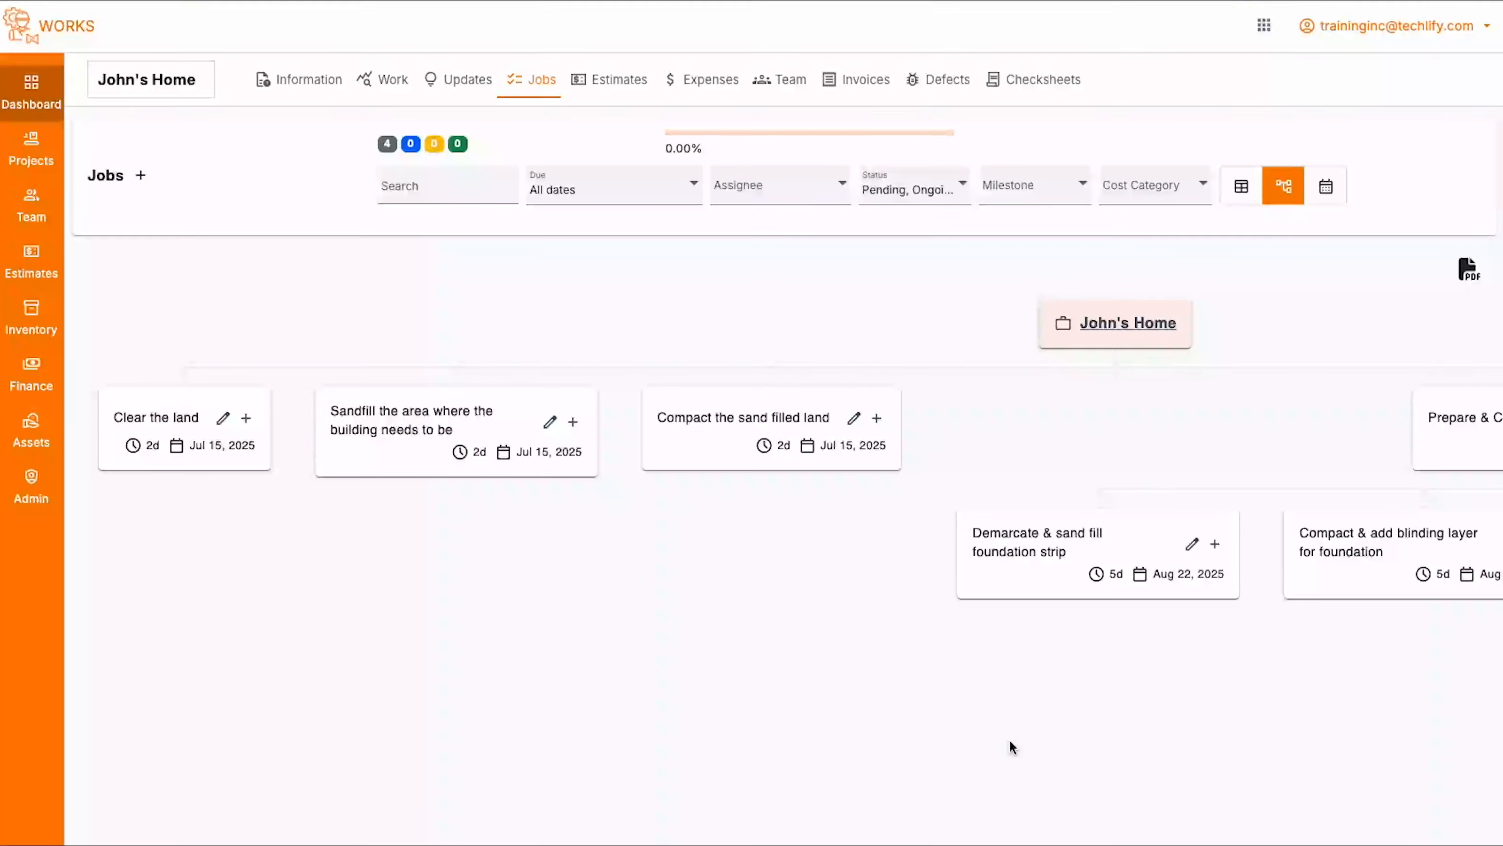
# - Examine the full job tree, from the land preparation jobs to the child jobs under "Prepare & Cast Foundation"
pyautogui.hscroll(8, 1009, 739)
pyautogui.hscroll(2, 1009, 738)
pyautogui.hscroll(-10, 1009, 738)
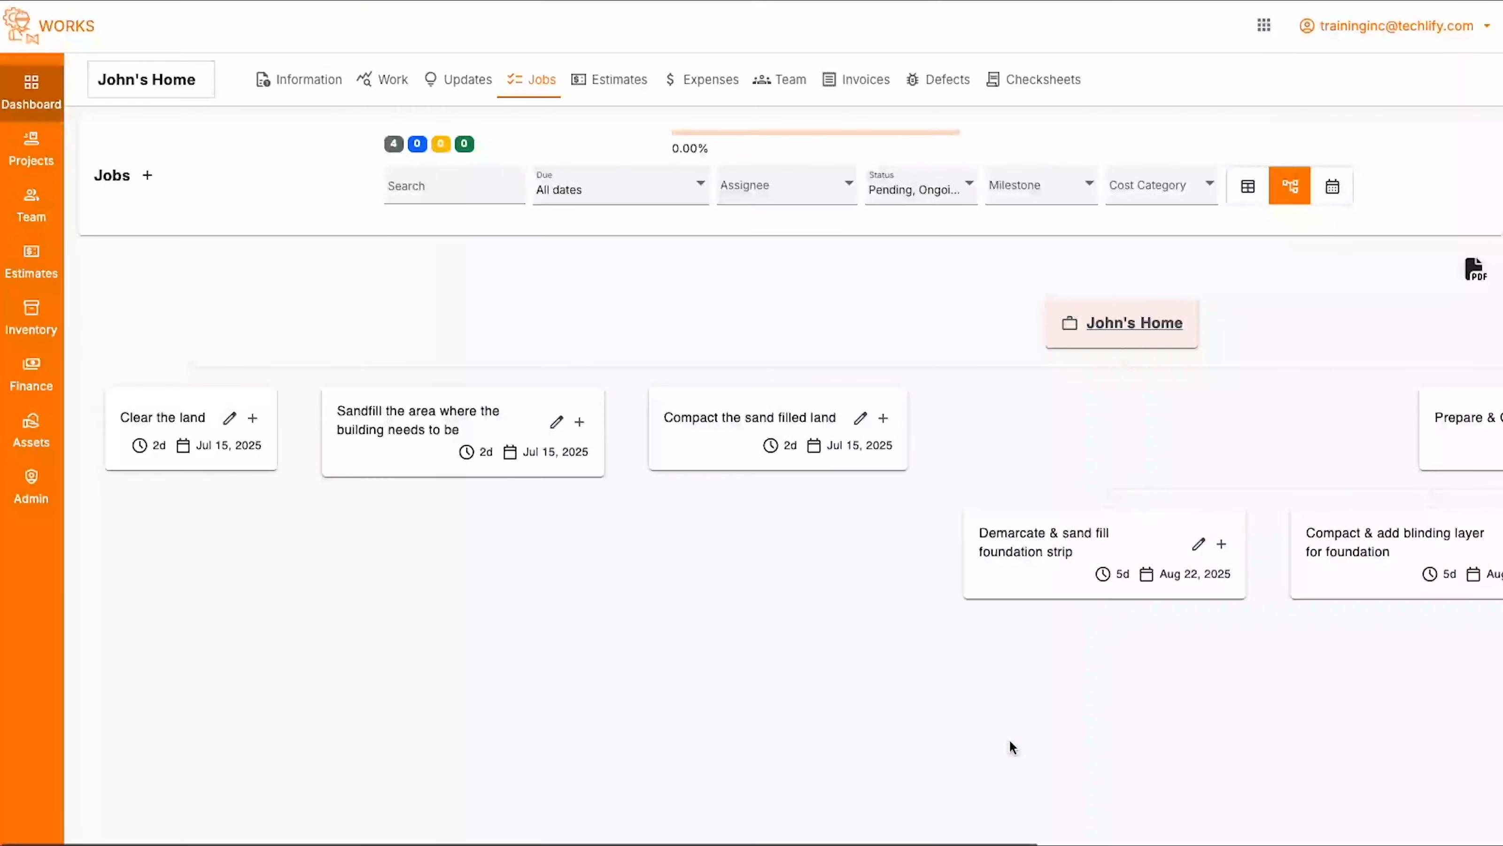
pyautogui.hscroll(11, 829, 459)
pyautogui.hscroll(-1, 829, 460)
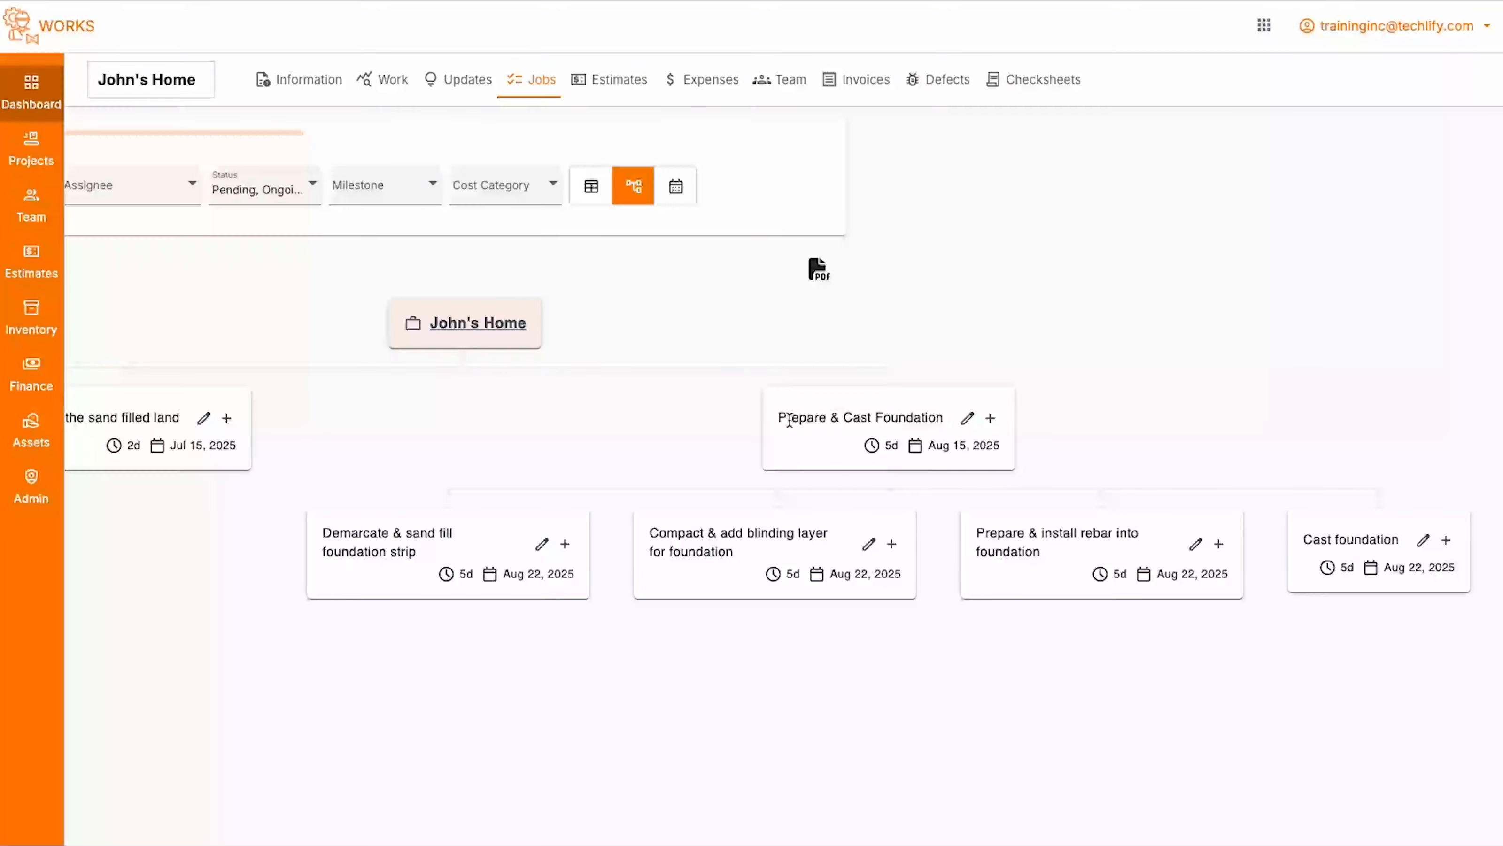
pyautogui.moveTo(778, 417); pyautogui.dragTo(1006, 426)
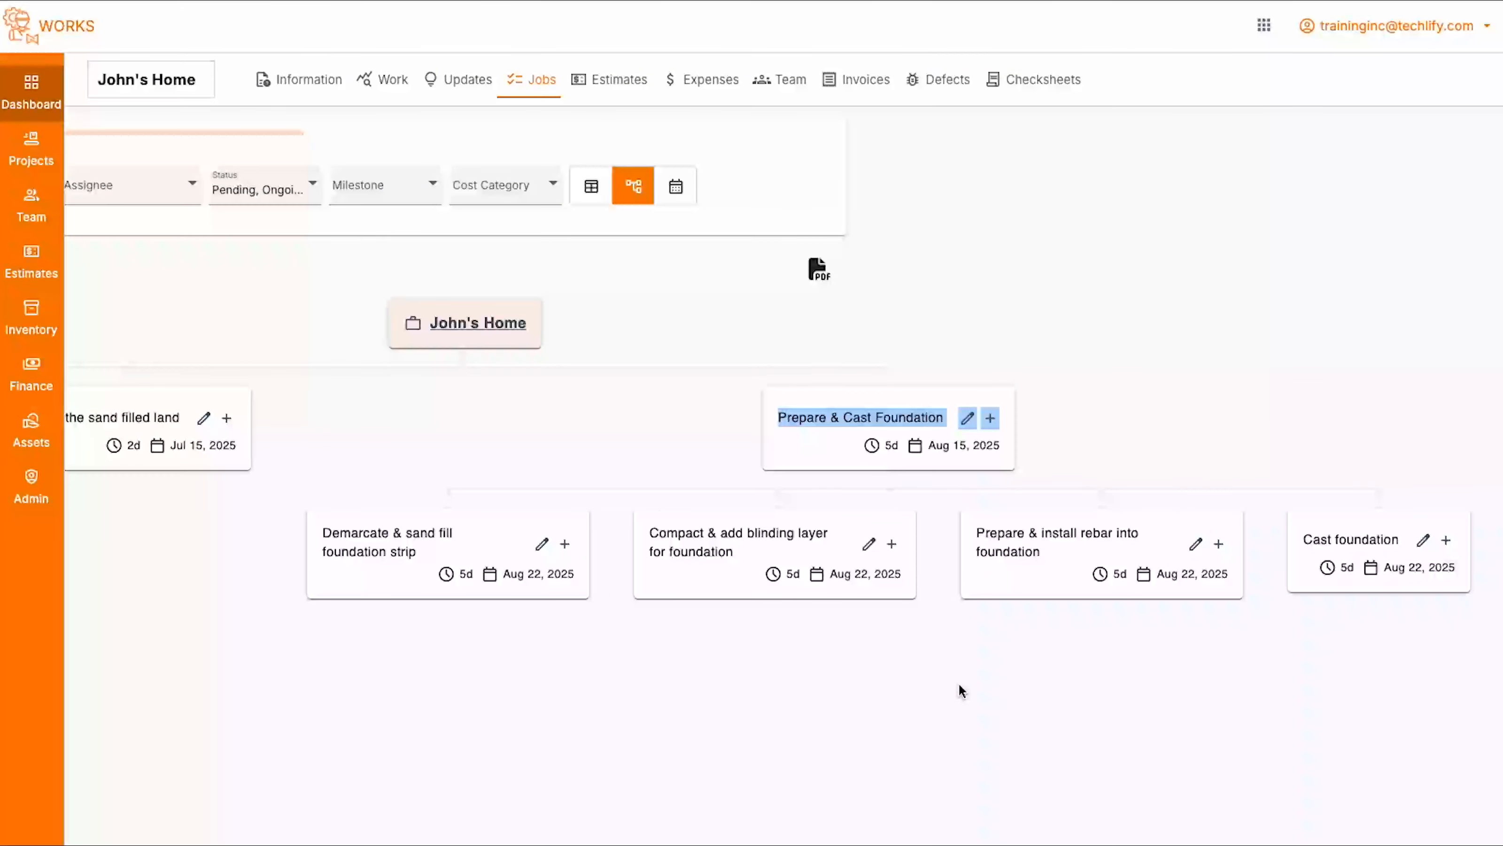
pyautogui.hscroll(-10, 730, 601)
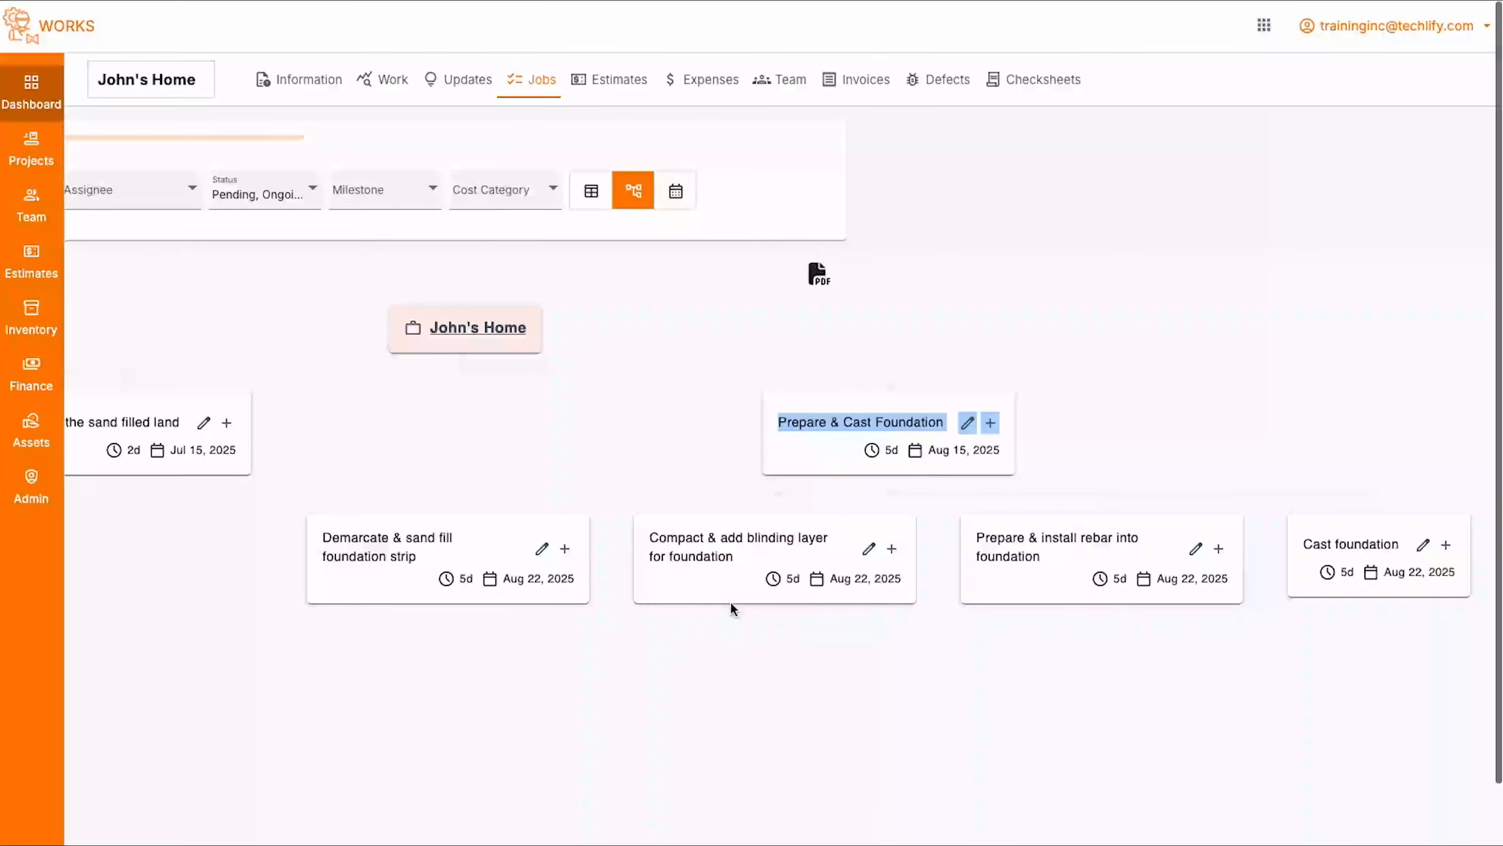
pyautogui.hscroll(-10, 730, 601)
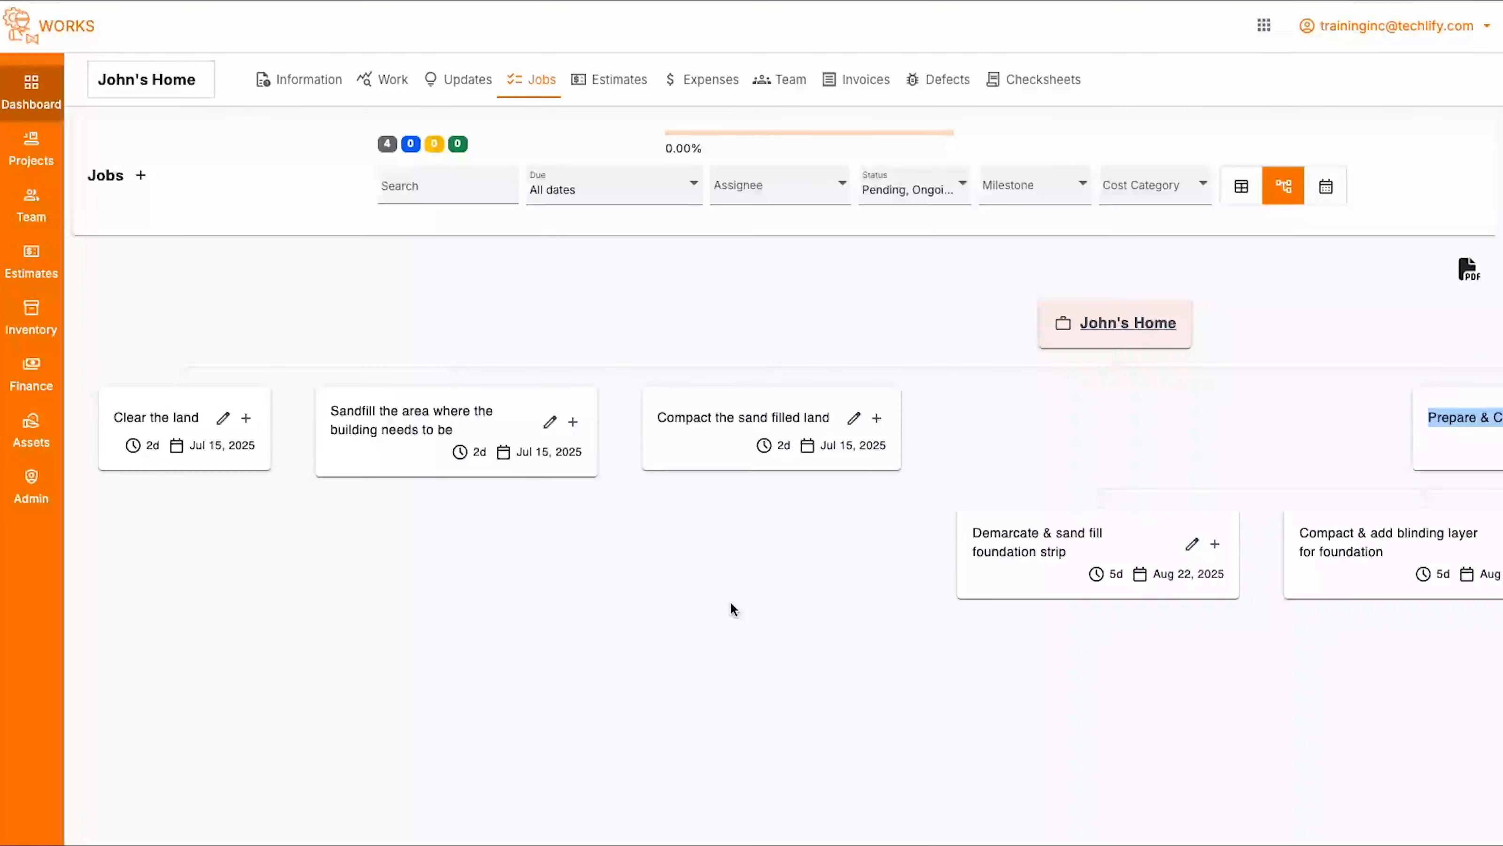
pyautogui.hscroll(20, 730, 601)
pyautogui.hscroll(-20, 730, 601)
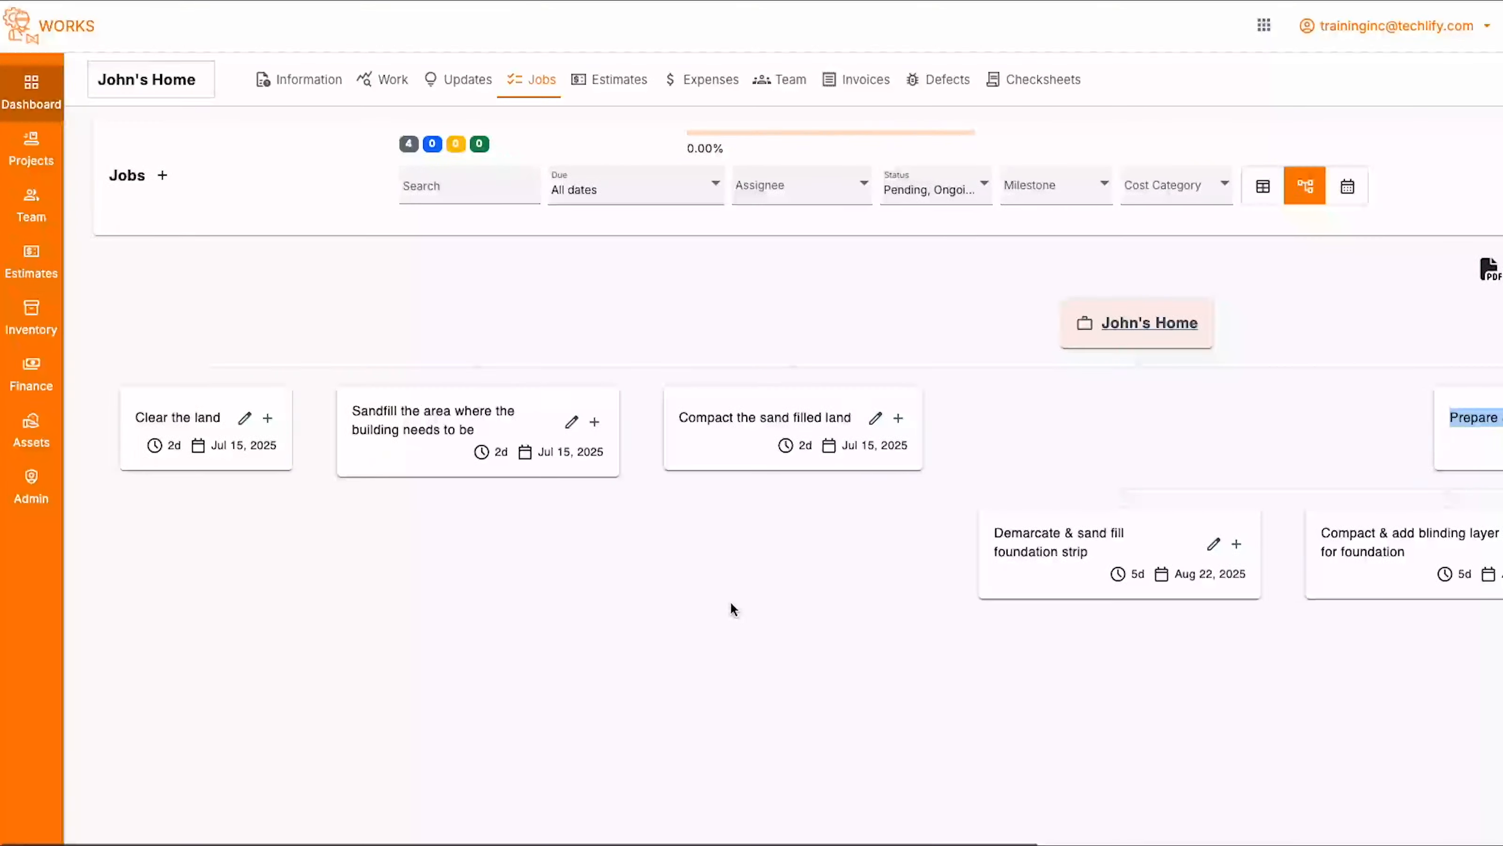
pyautogui.hscroll(2, 730, 601)
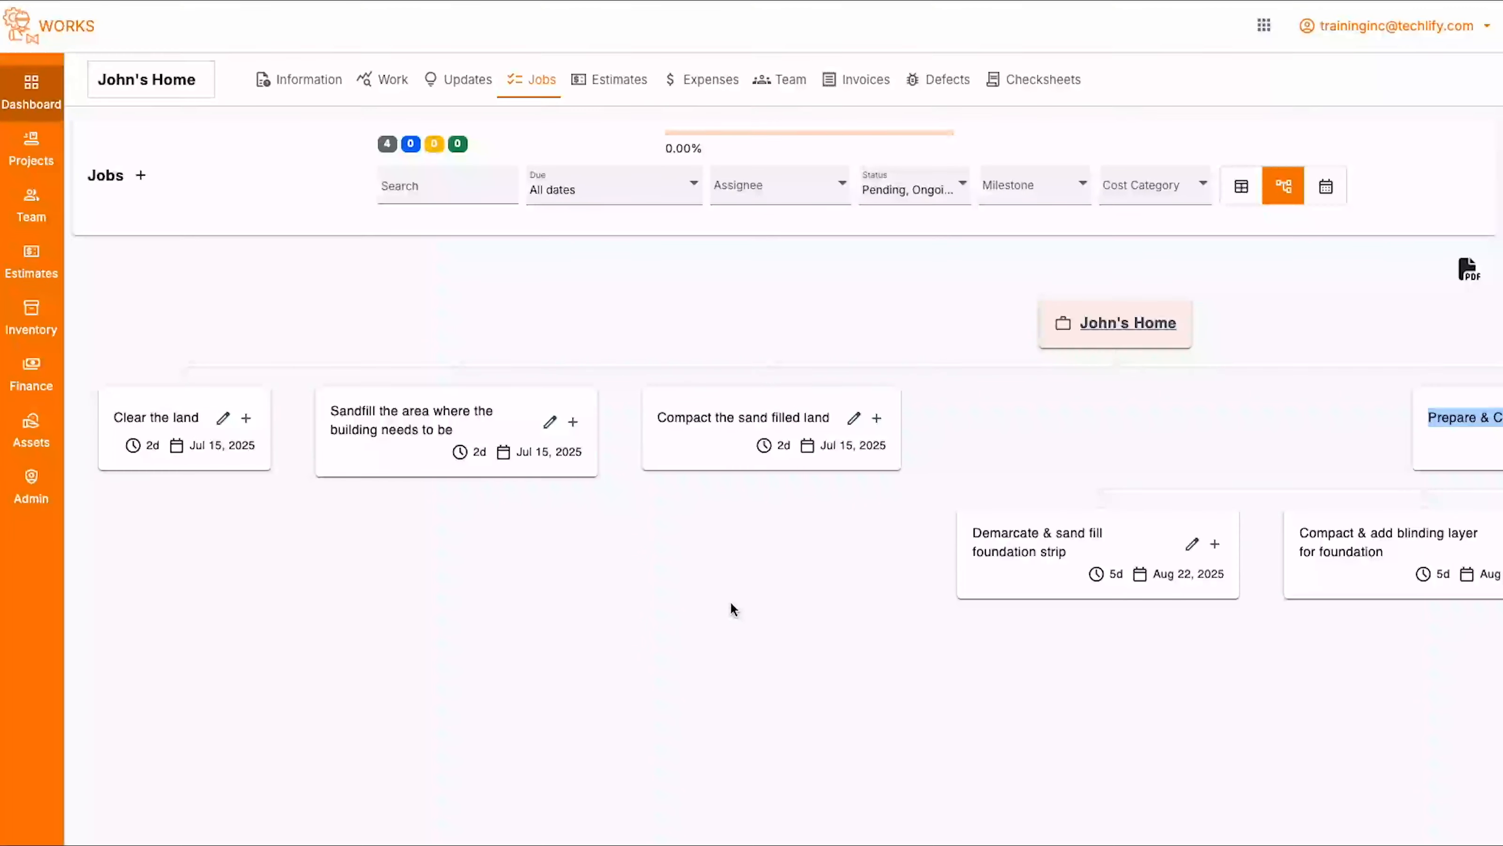
pyautogui.hscroll(10, 730, 601)
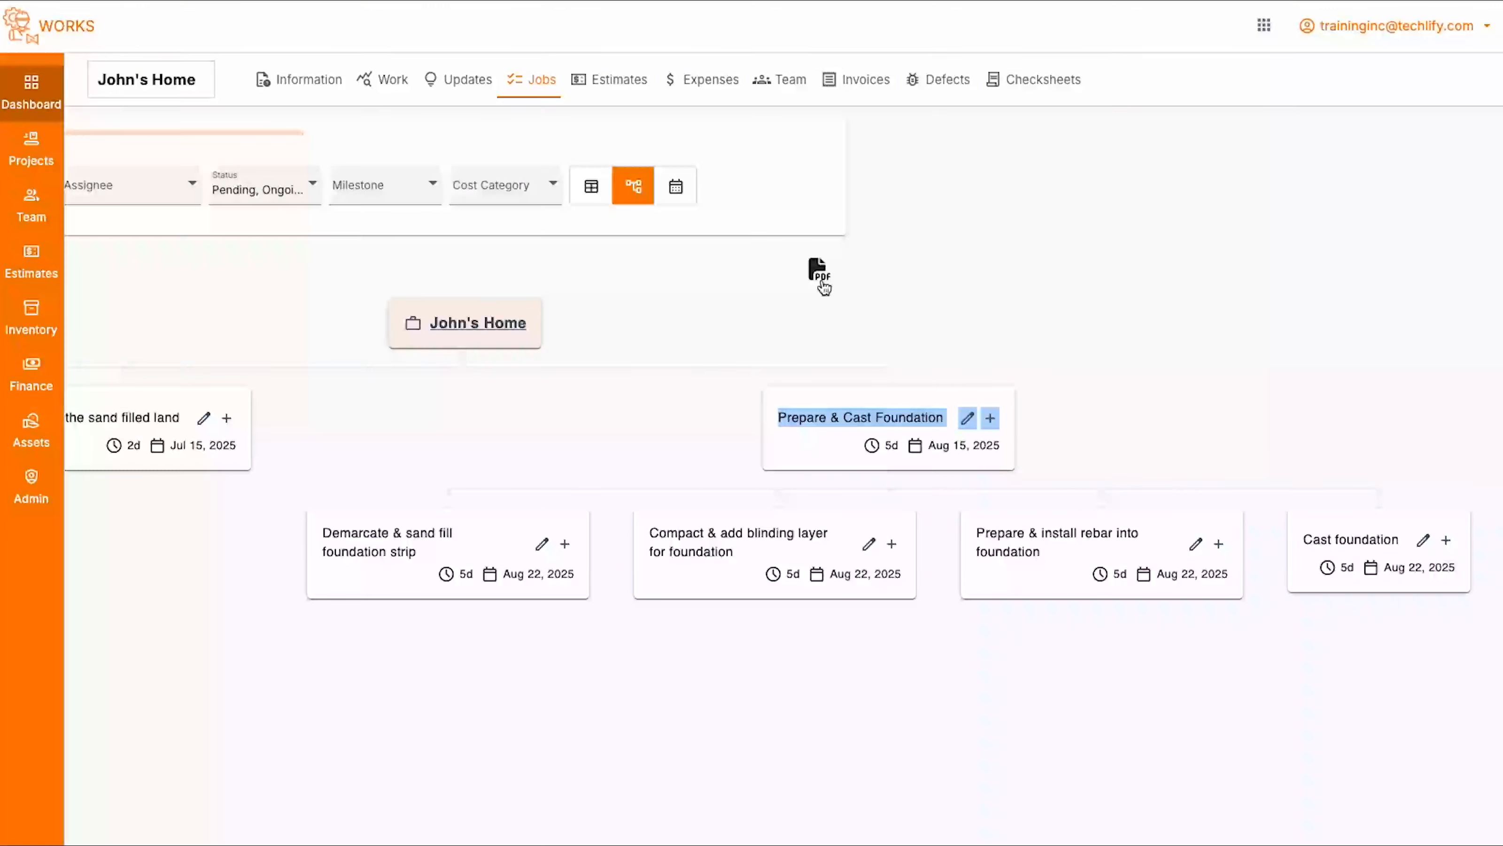
pyautogui.click(889, 262)
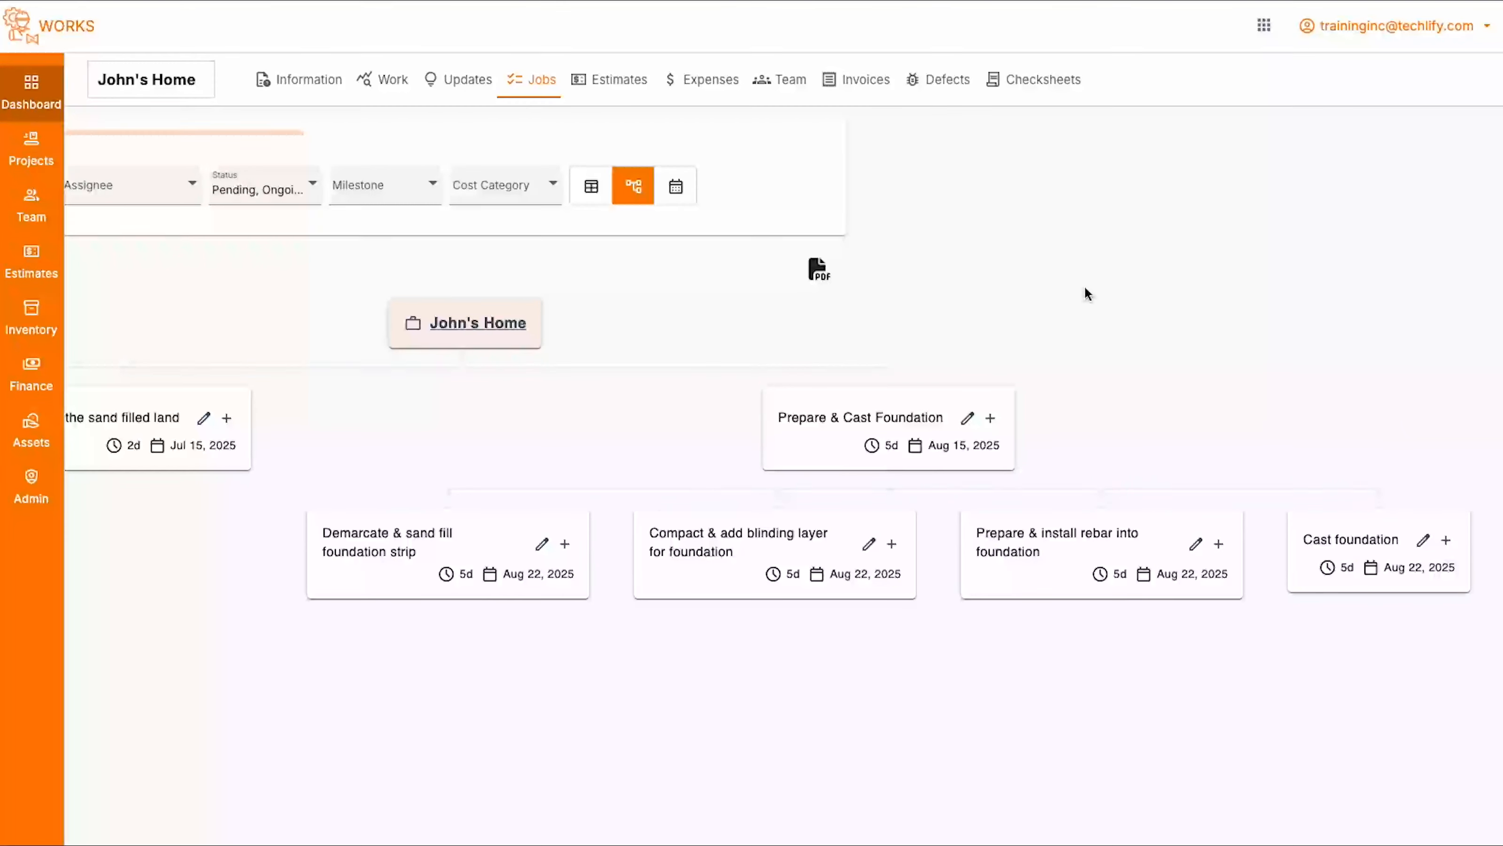
# - Export the job tree to PDF, keep the download, and open jobs.pdf
pyautogui.click(819, 268)
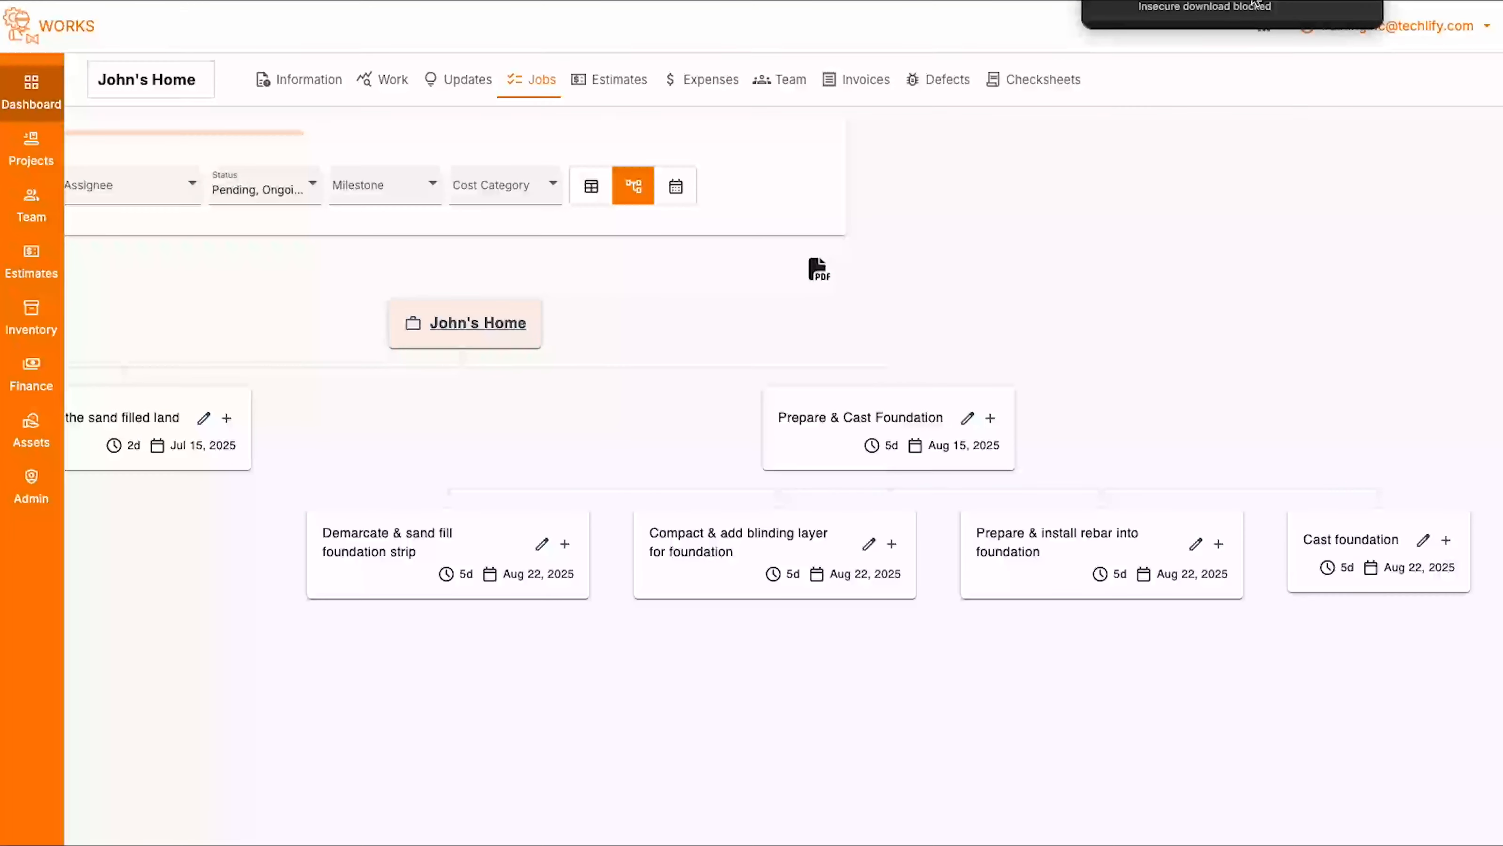
pyautogui.click(1305, 1)
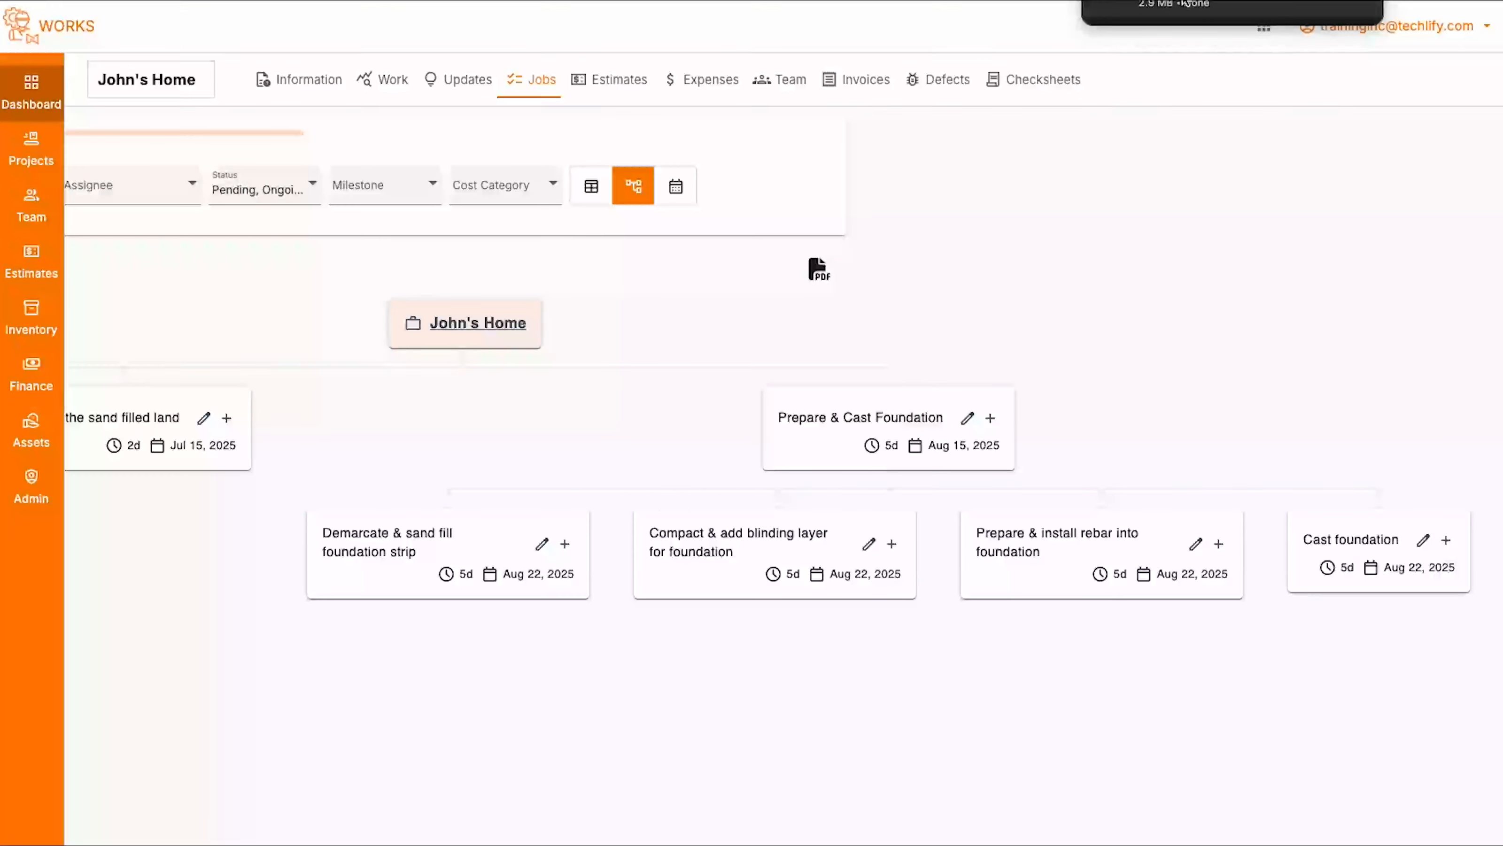
pyautogui.click(1181, 2)
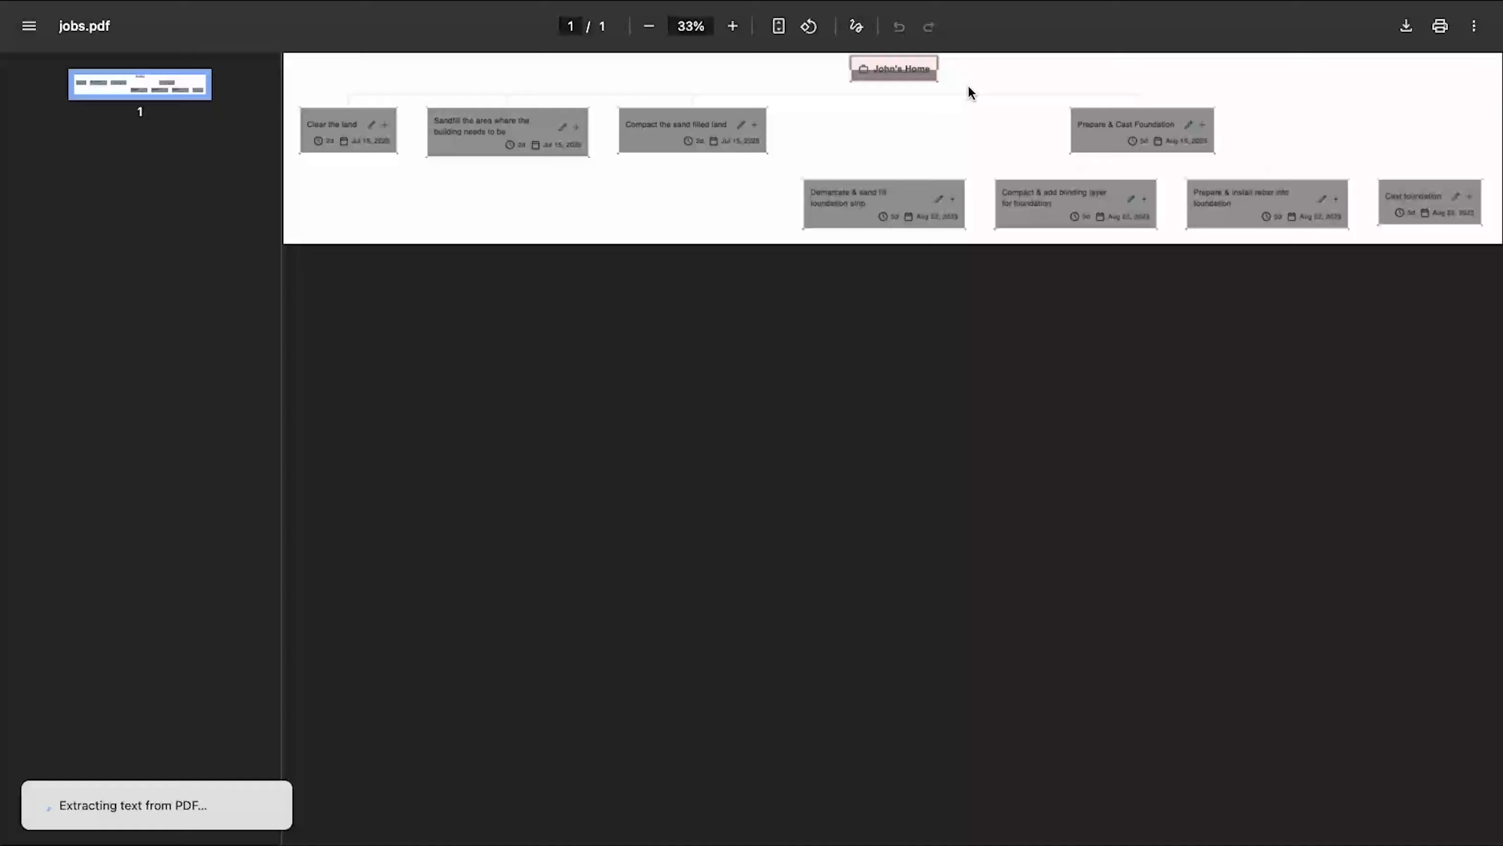
# - Examine the parent and child jobs in the exported tree of jobs.pdf
pyautogui.keyDown('ctrl'); pyautogui.scroll(5, 968, 89); pyautogui.keyUp('ctrl')
pyautogui.hscroll(-10, 988, 116)
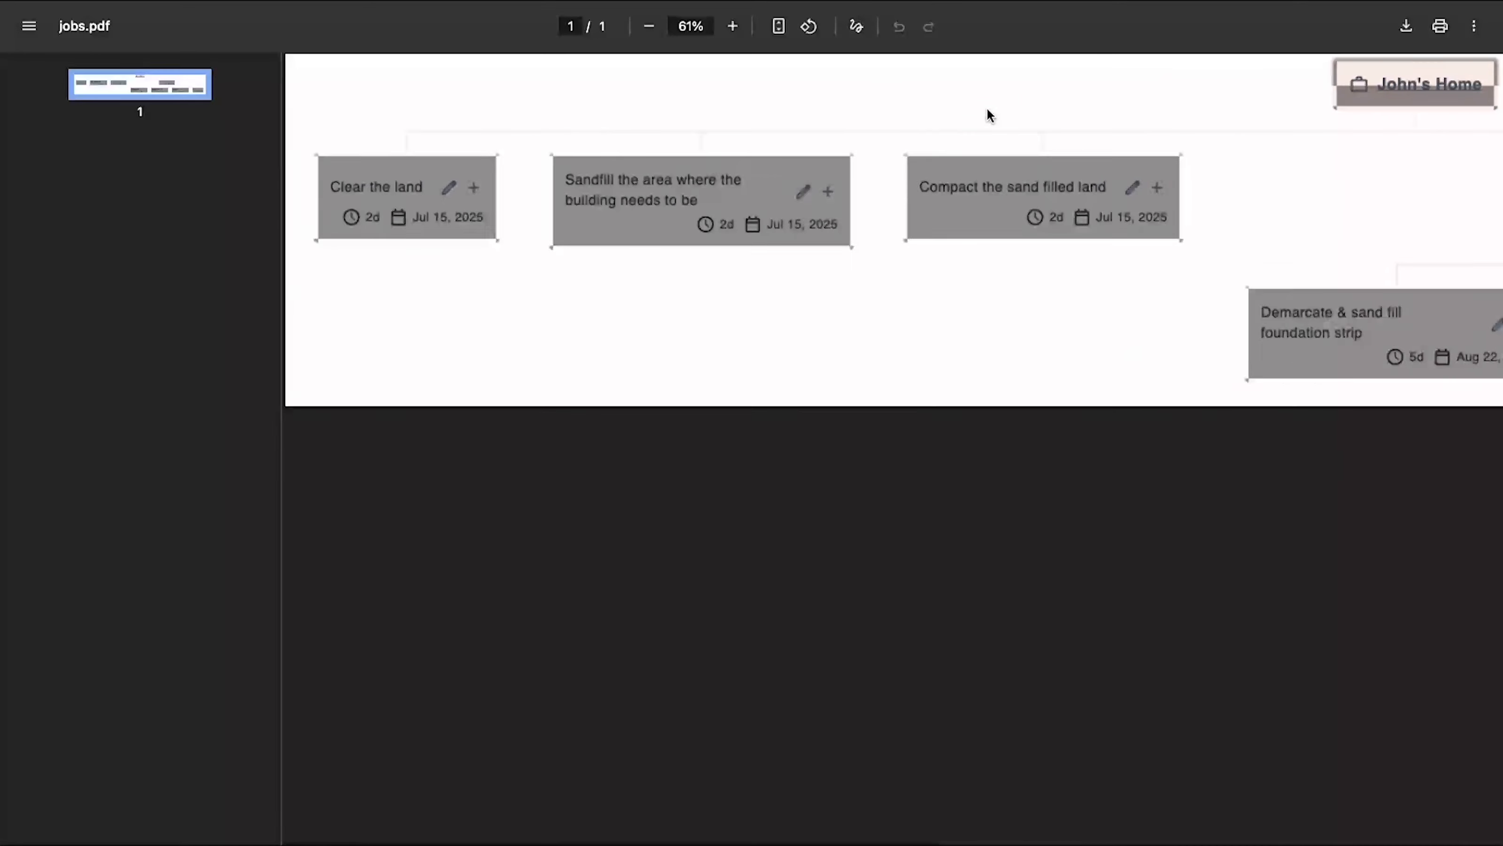
pyautogui.hscroll(15, 987, 115)
pyautogui.hscroll(-2, 987, 116)
pyautogui.hscroll(-15, 987, 116)
pyautogui.keyDown('ctrl'); pyautogui.scroll(-5, 987, 116); pyautogui.keyUp('ctrl')
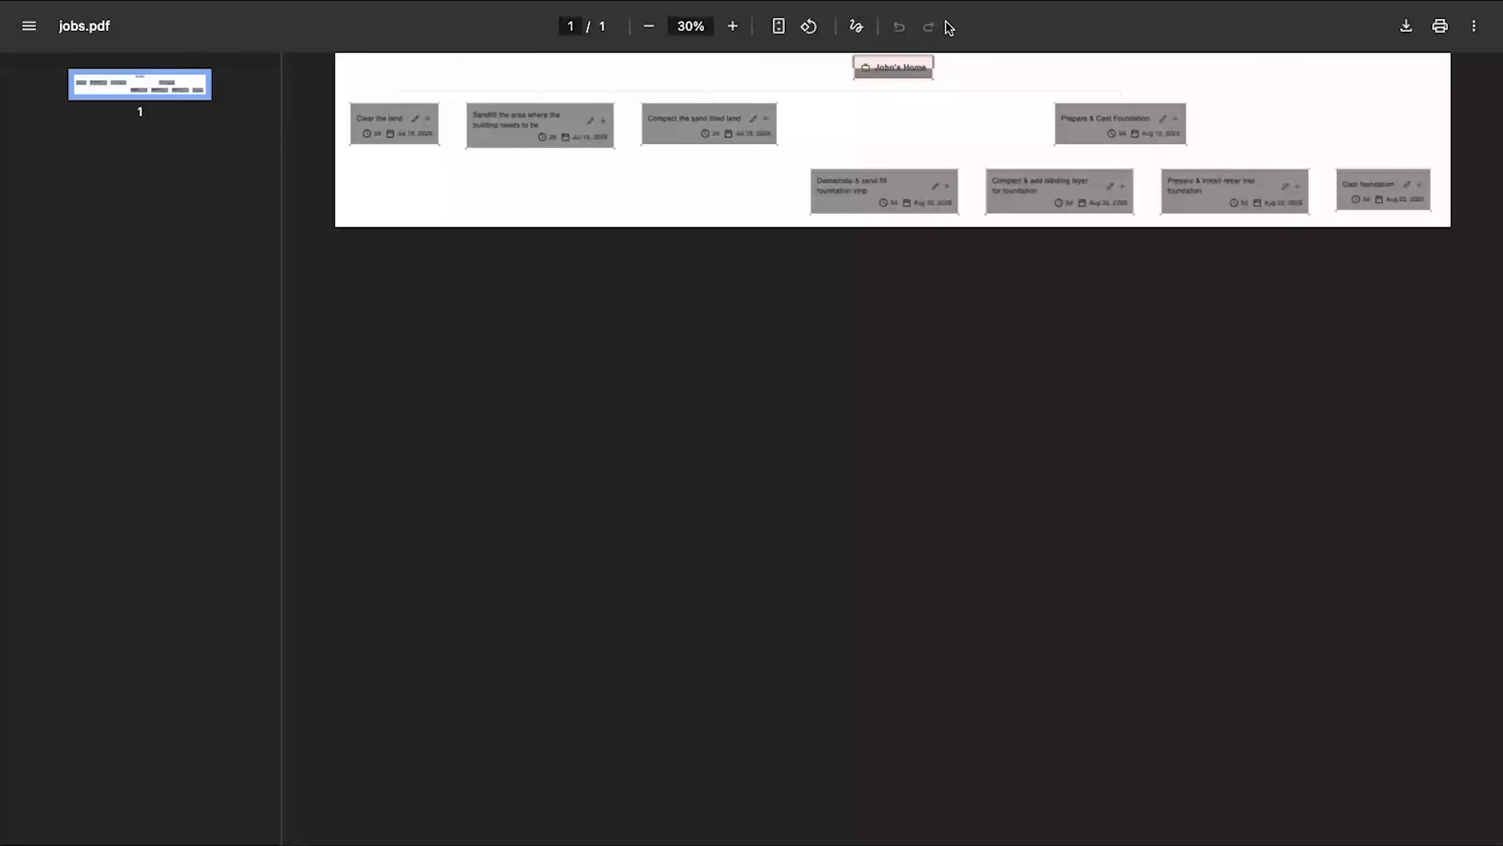
# - Go back from the PDF to the John's Home project and show its jobs as a table
pyautogui.hotkey('ctrl', 'shift', 'Tab')
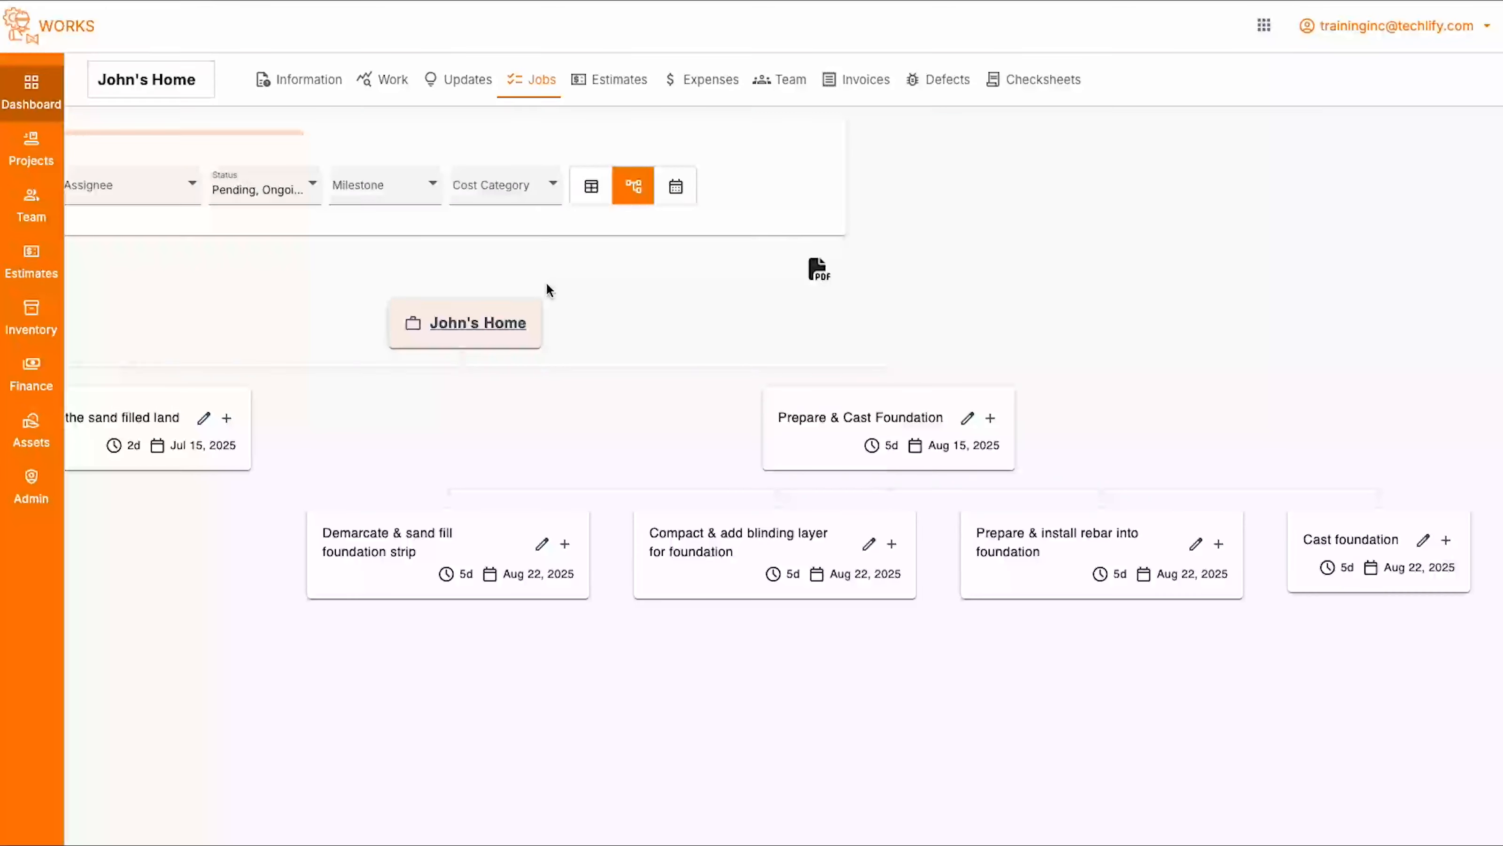
pyautogui.hscroll(-10, 546, 283)
pyautogui.hscroll(10, 545, 283)
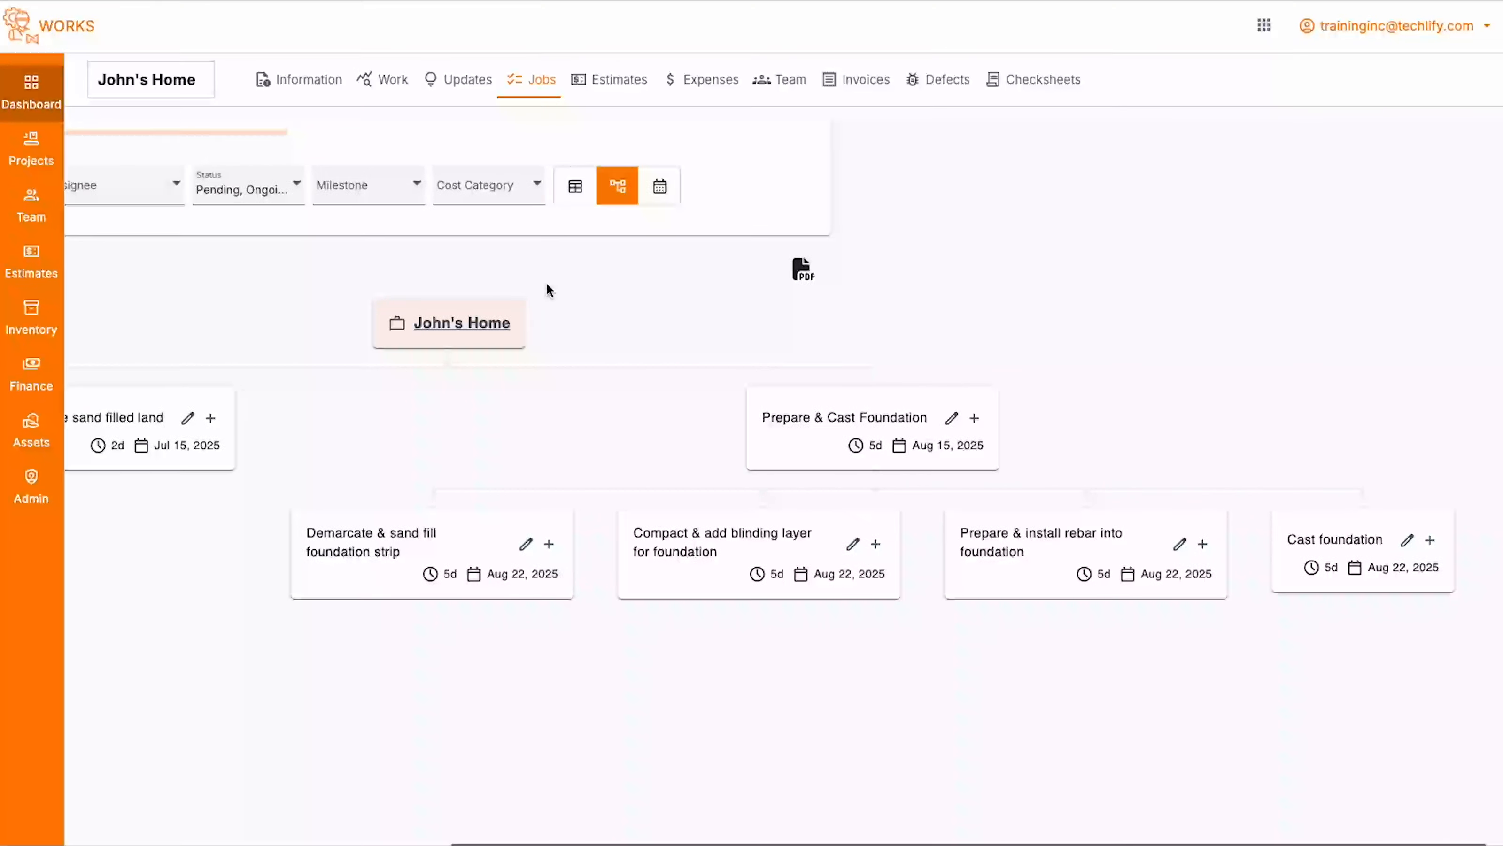
pyautogui.hscroll(-10, 616, 364)
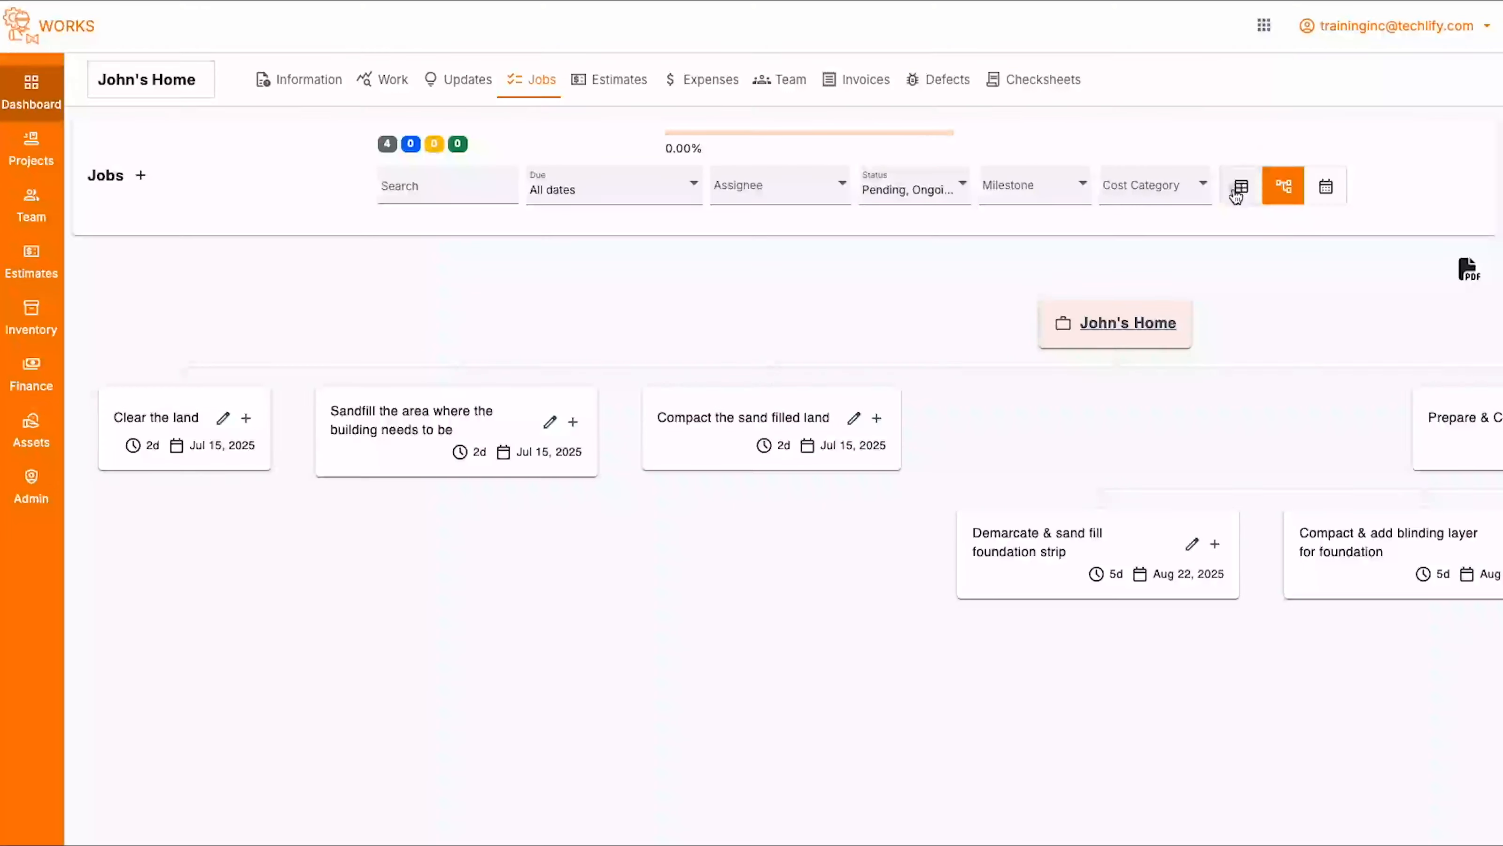
pyautogui.click(1241, 188)
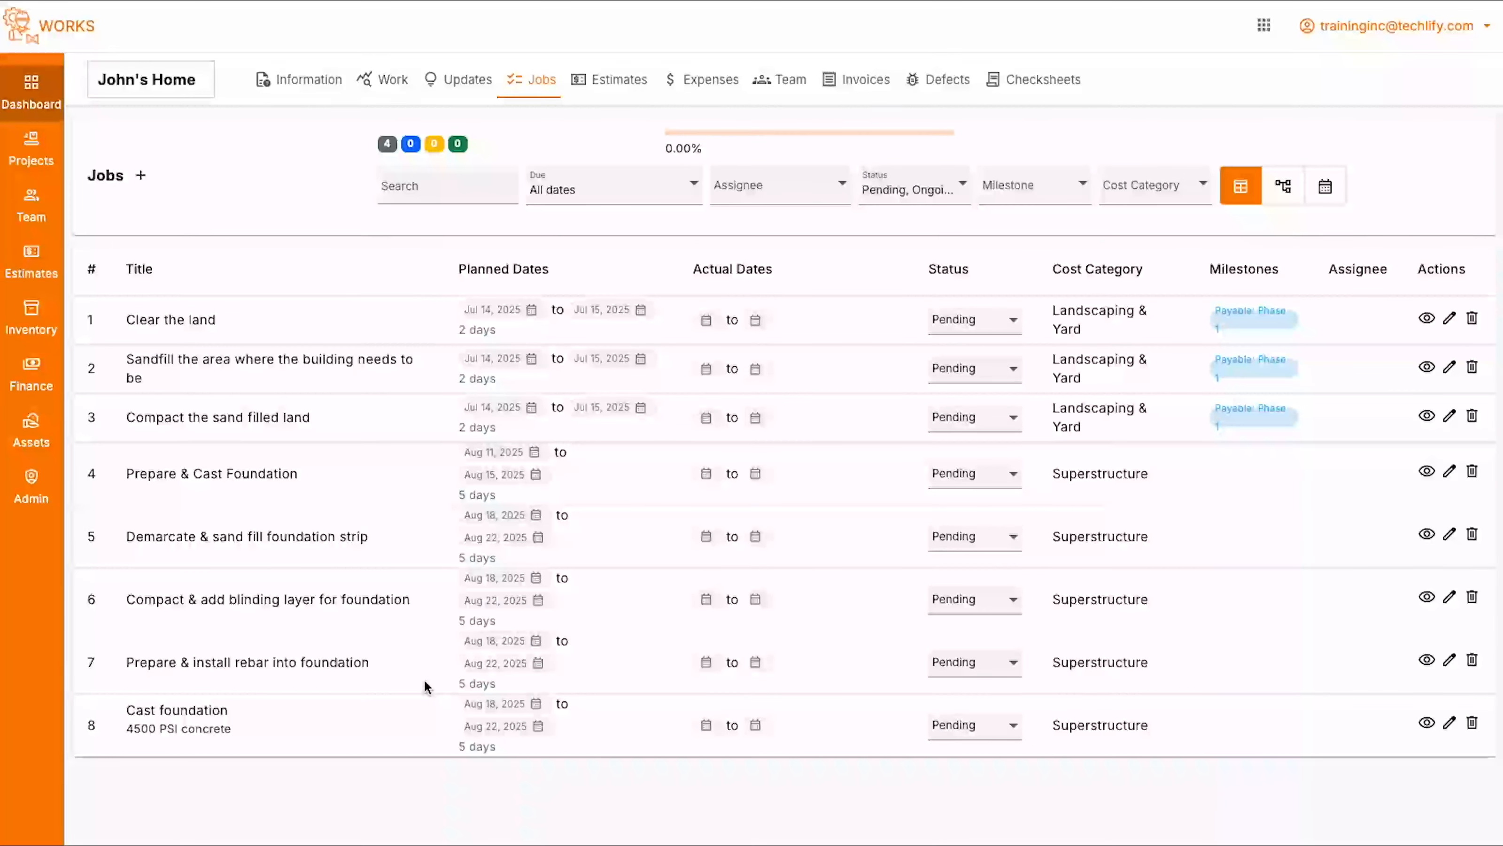
# - Open the details of the "Prepare & Cast Foundation" job to review its child jobs, and return to the project
pyautogui.click(1426, 475)
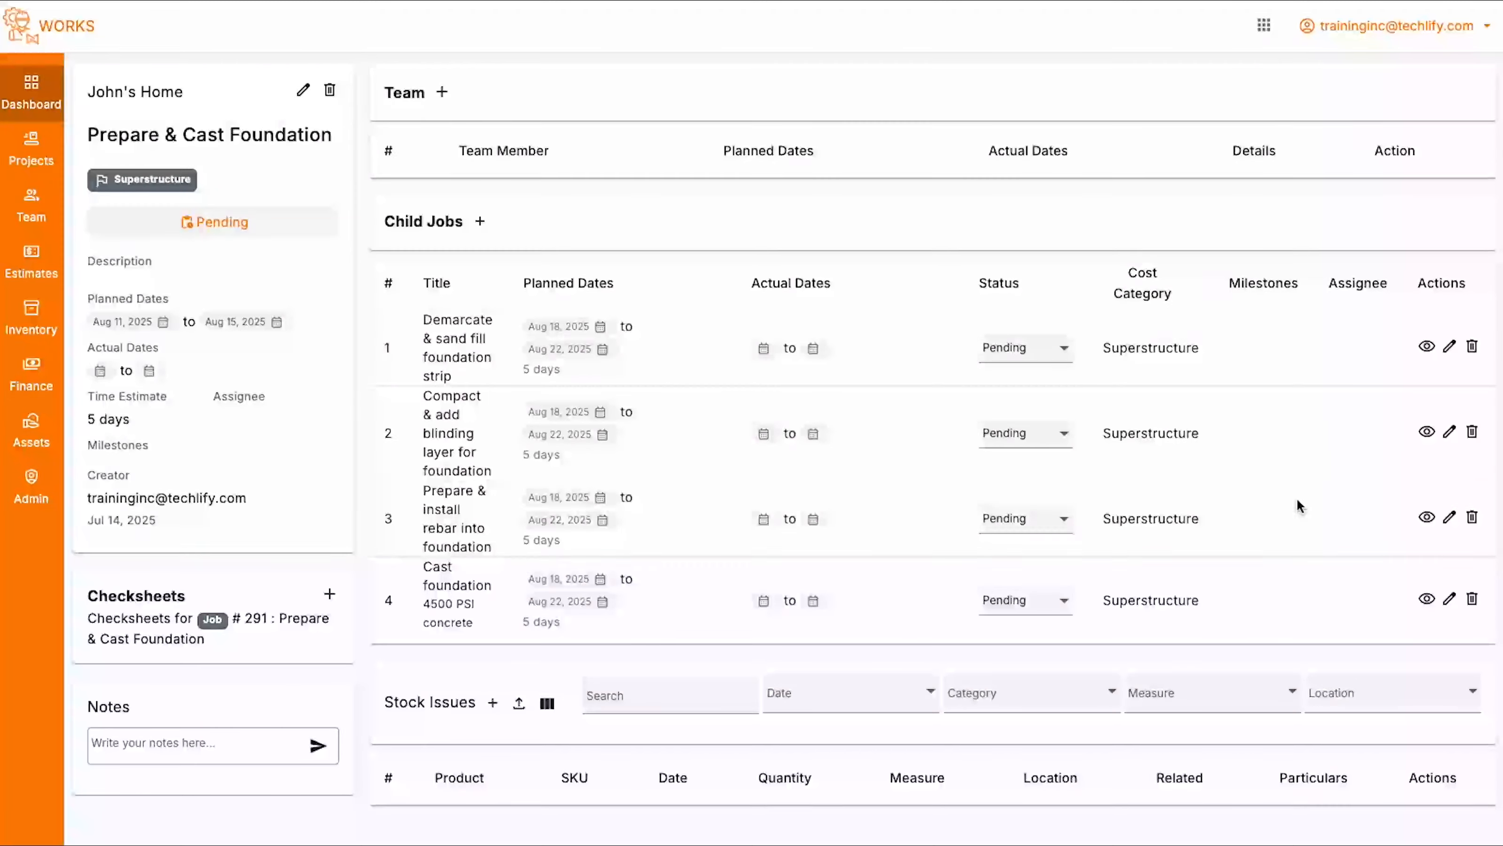
pyautogui.scroll(-1, 551, 409)
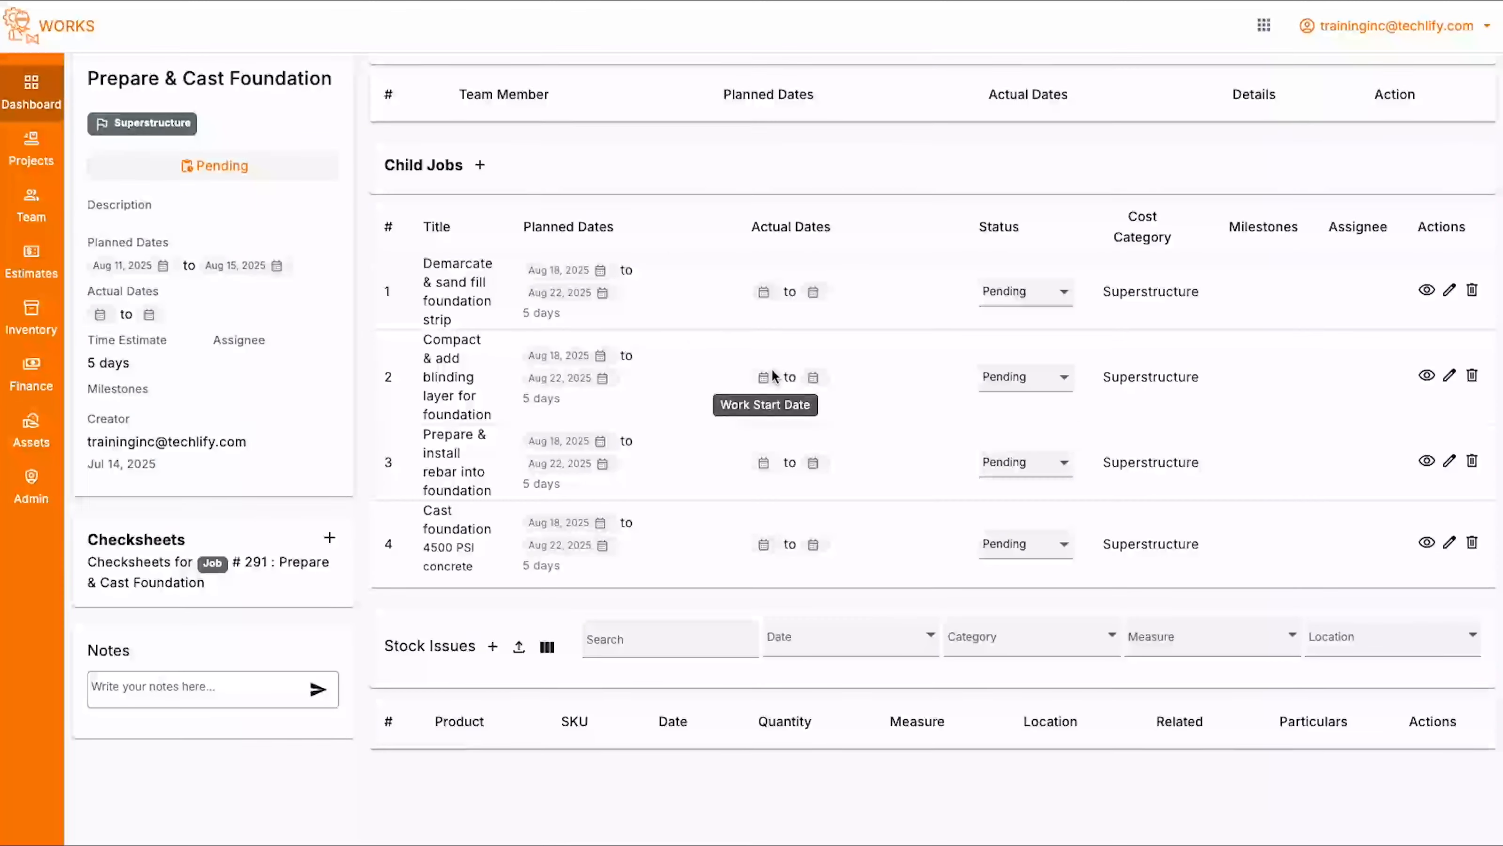
pyautogui.scroll(1, 772, 375)
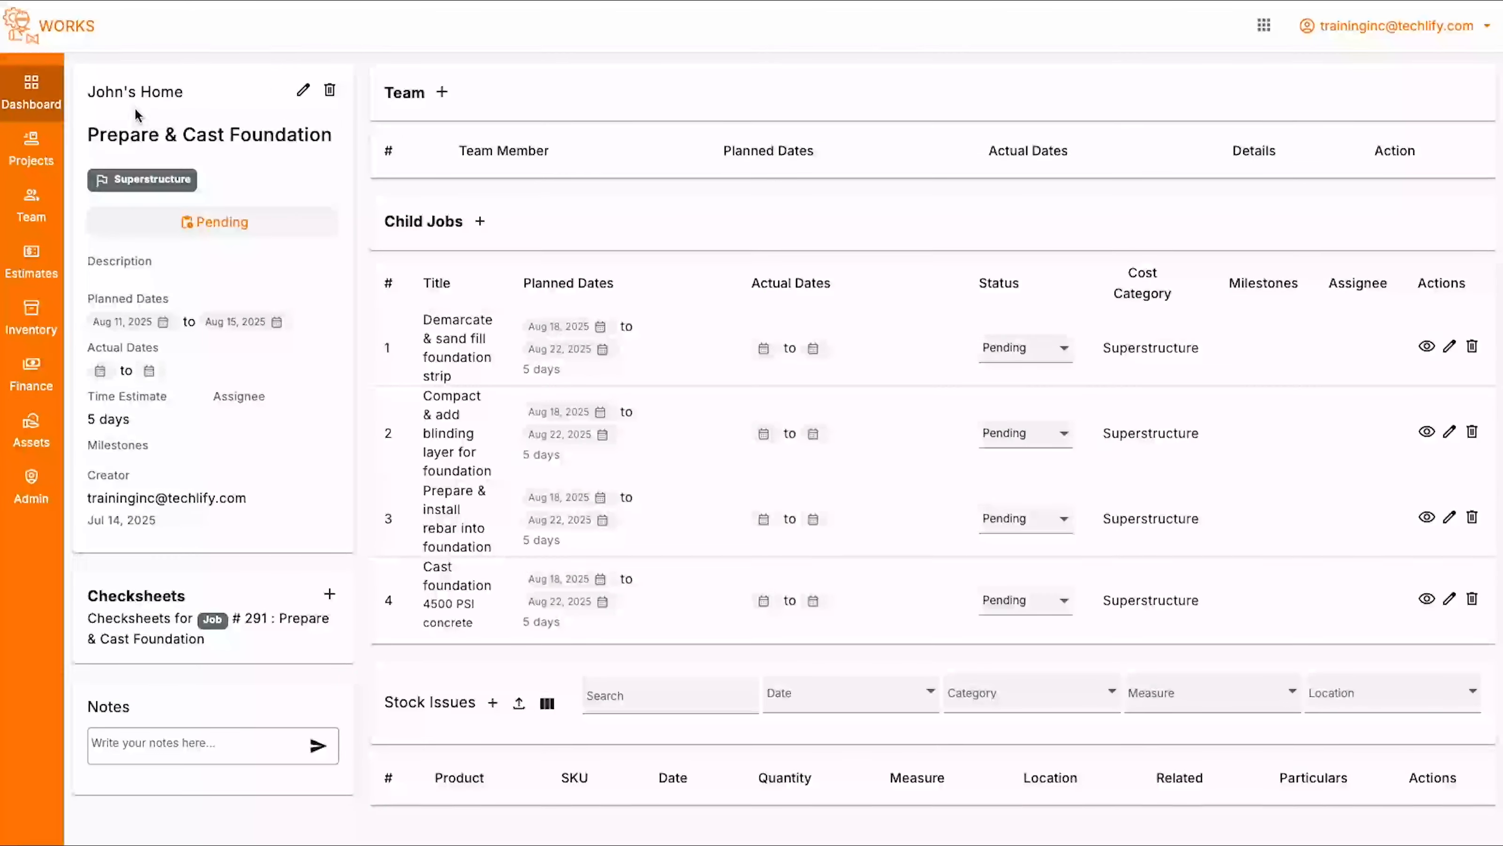
pyautogui.click(135, 91)
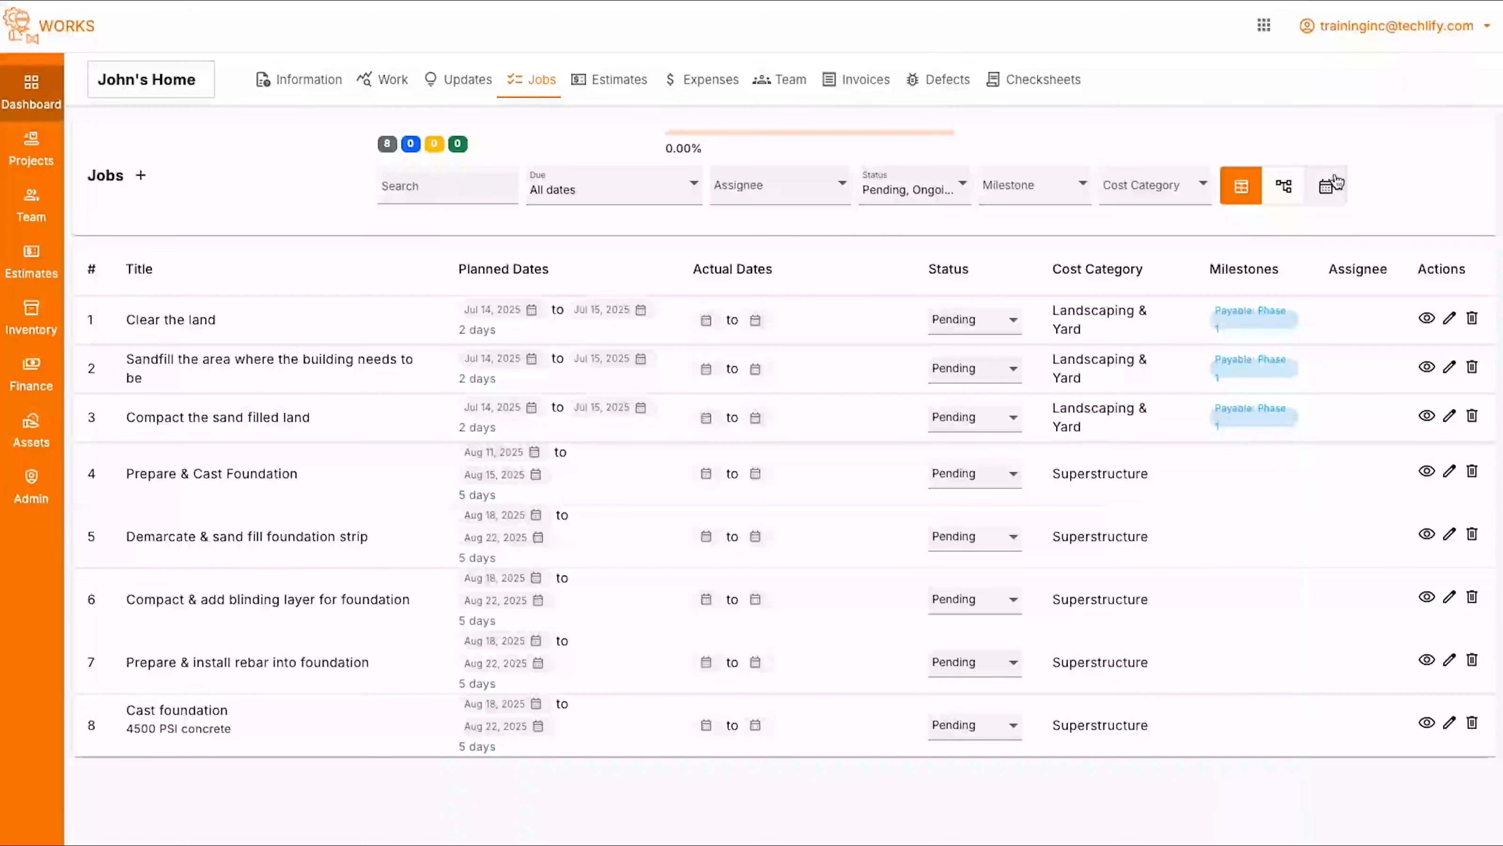
# - Show the project's jobs in a calendar and review the jobs scheduled in July 2025
pyautogui.click(1318, 197)
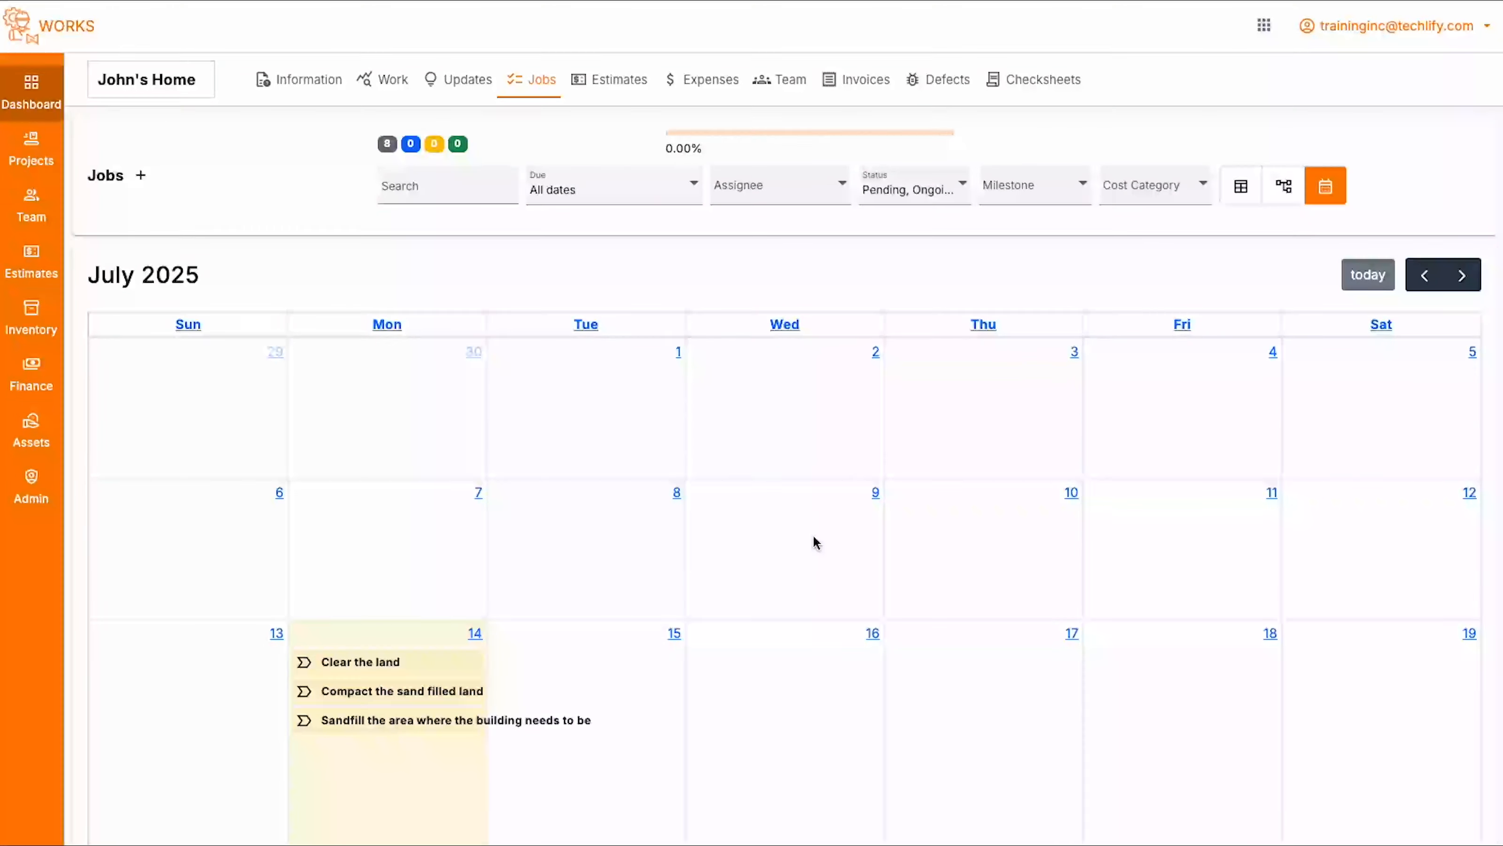
pyautogui.scroll(-10, 812, 537)
pyautogui.scroll(9, 812, 534)
pyautogui.scroll(-4, 406, 539)
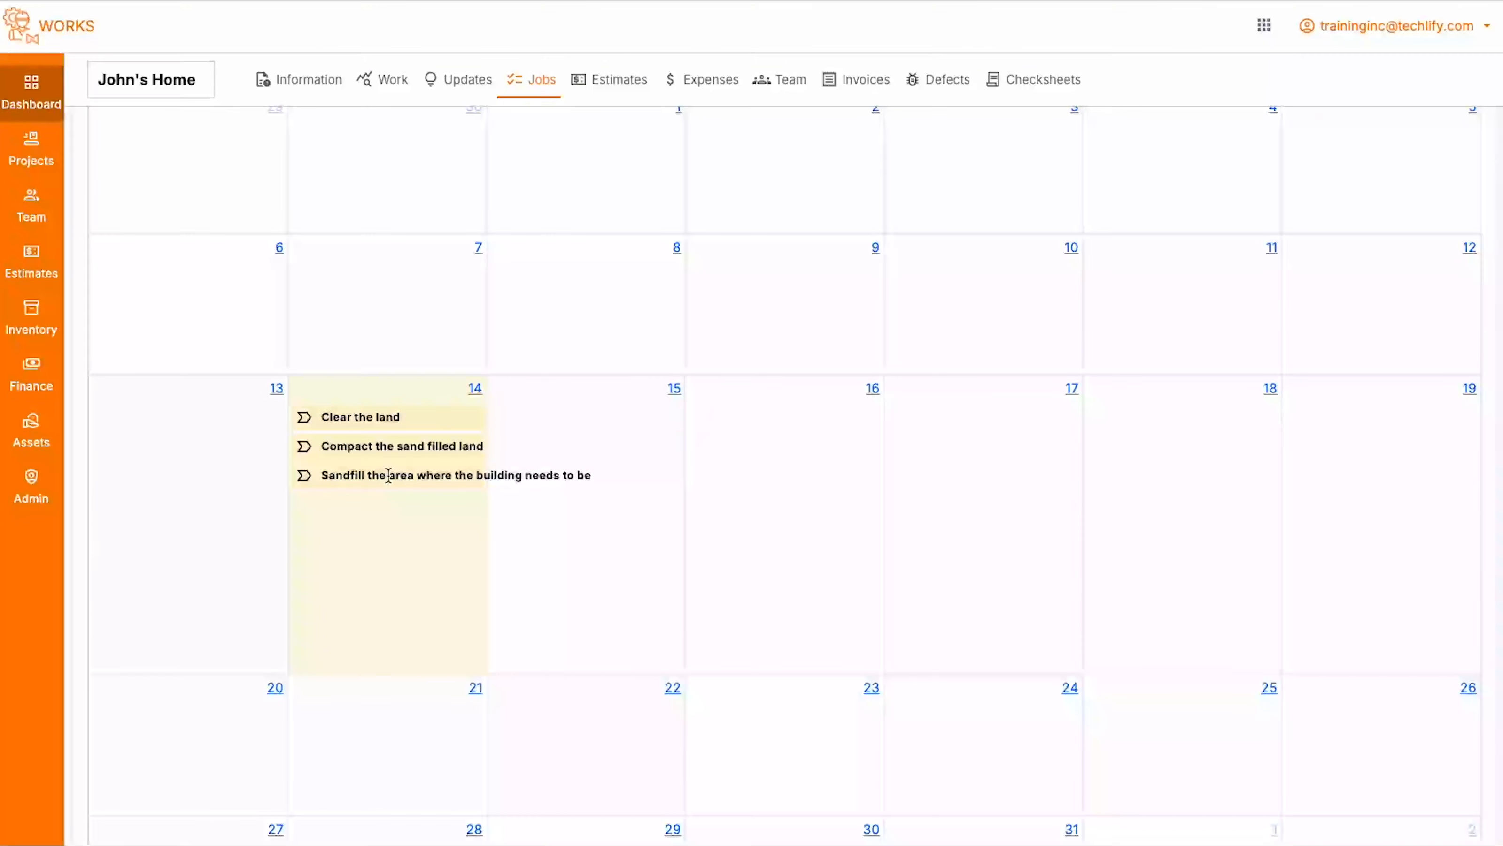
pyautogui.scroll(4, 421, 473)
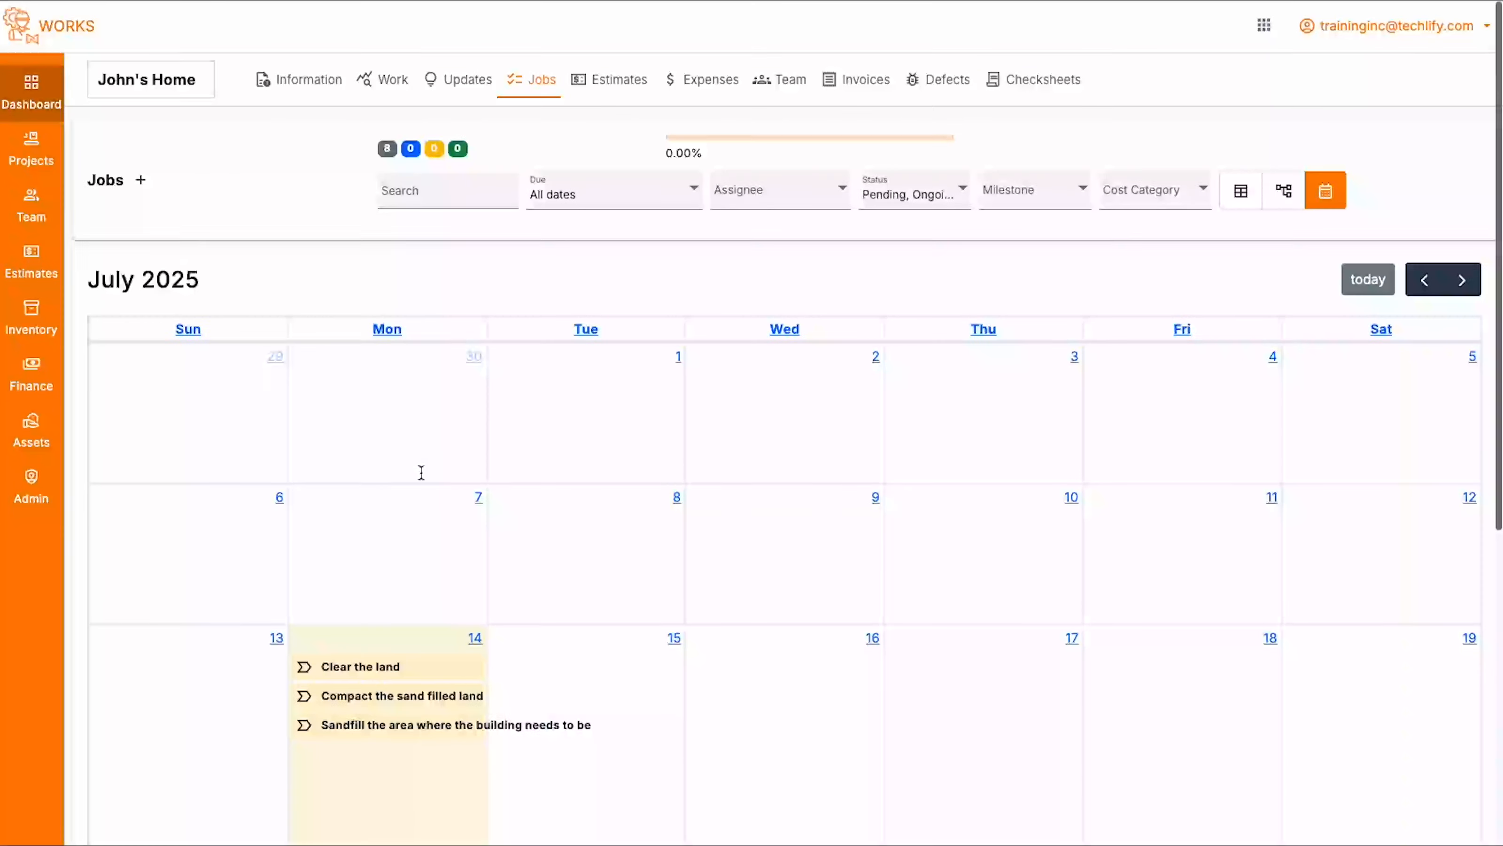
pyautogui.press('super+minus')
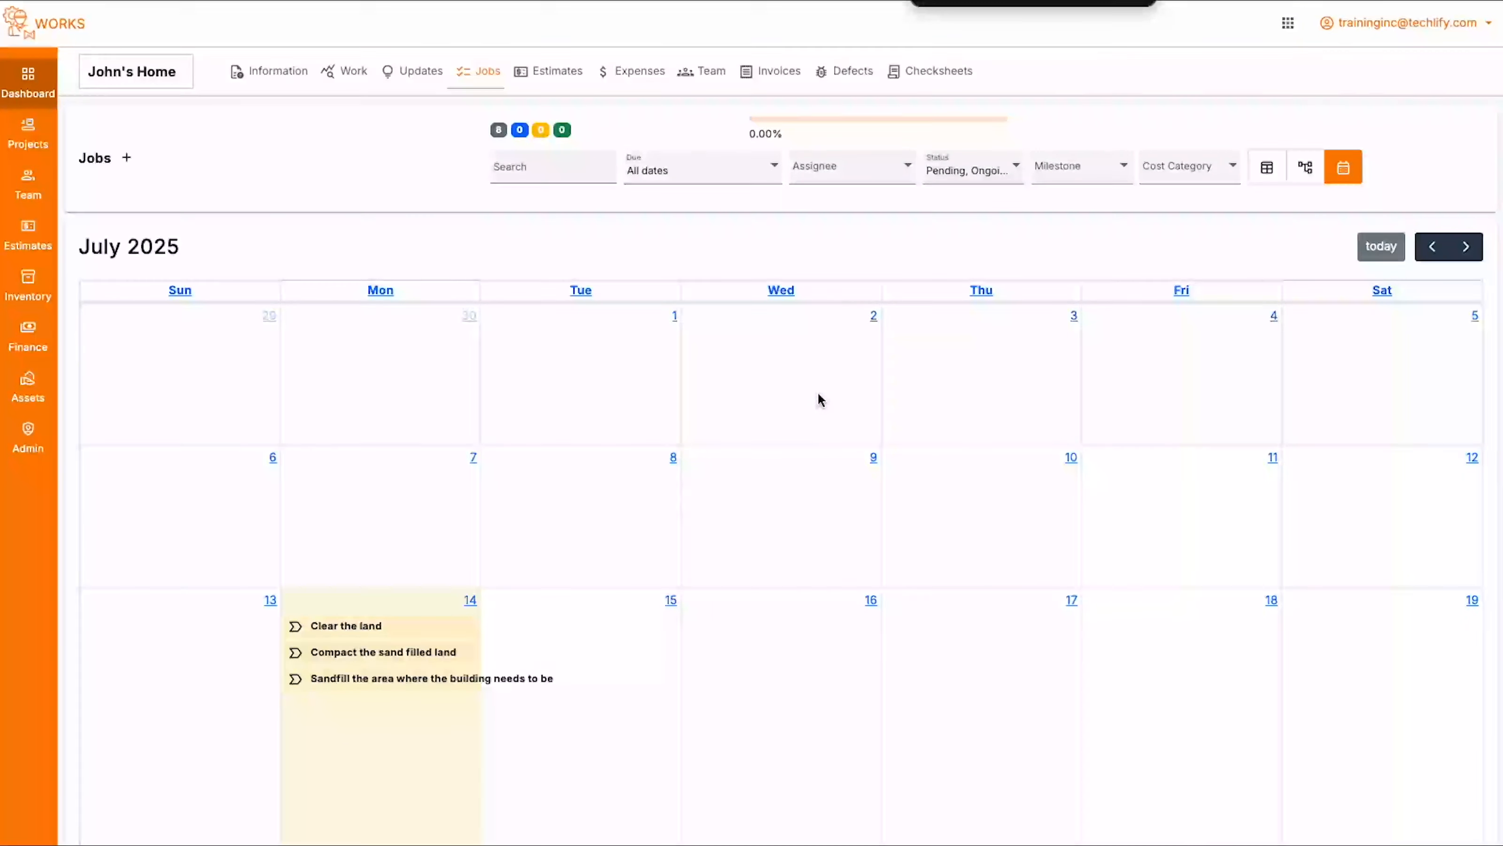
# - Review the foundation jobs scheduled in August 2025 on the calendar, comparing them with the July 2025 jobs
pyautogui.click(1466, 246)
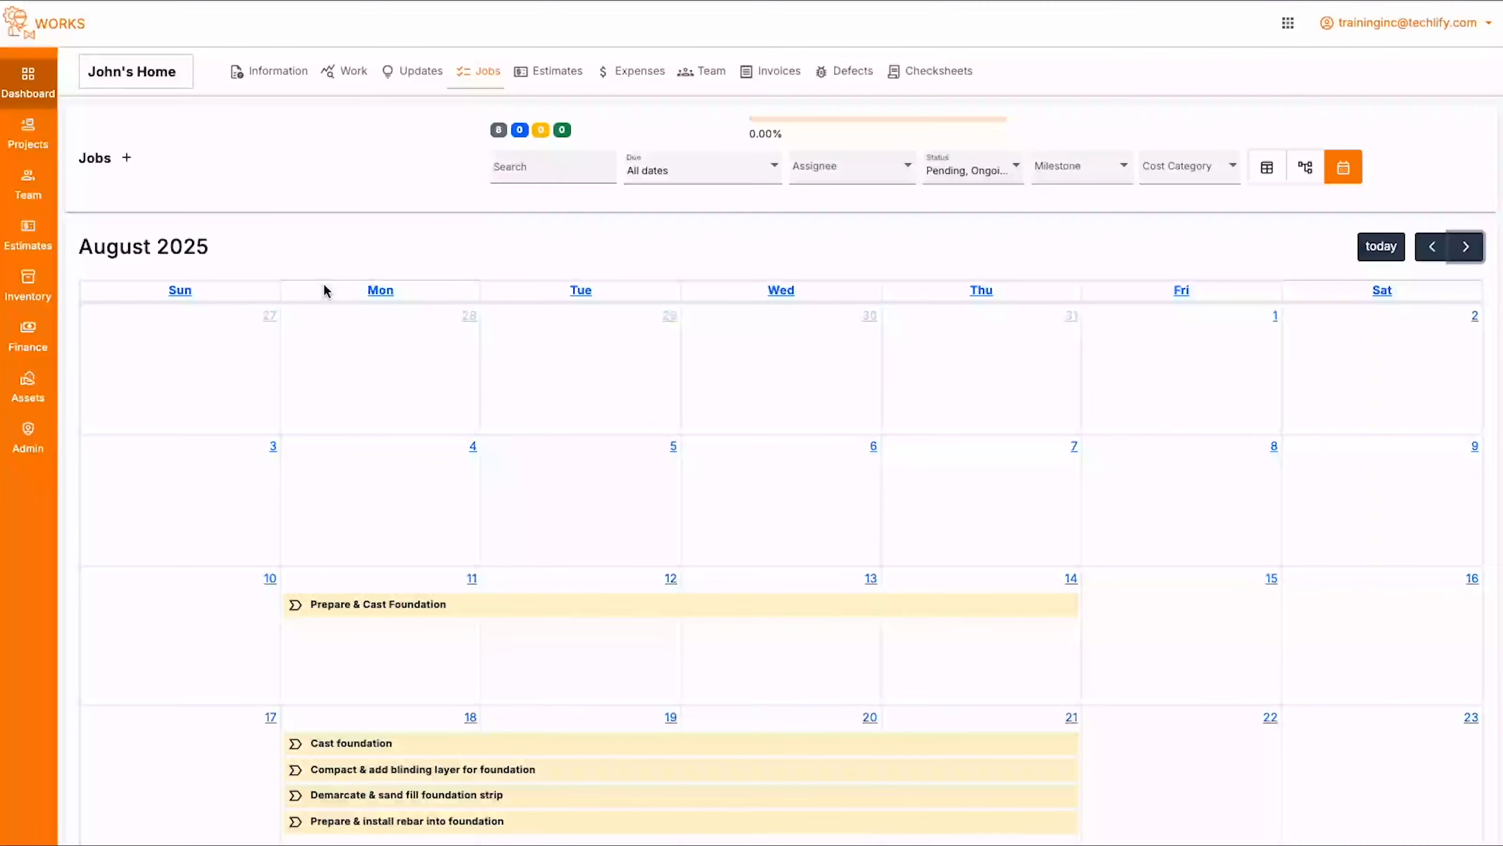
pyautogui.scroll(-5, 628, 448)
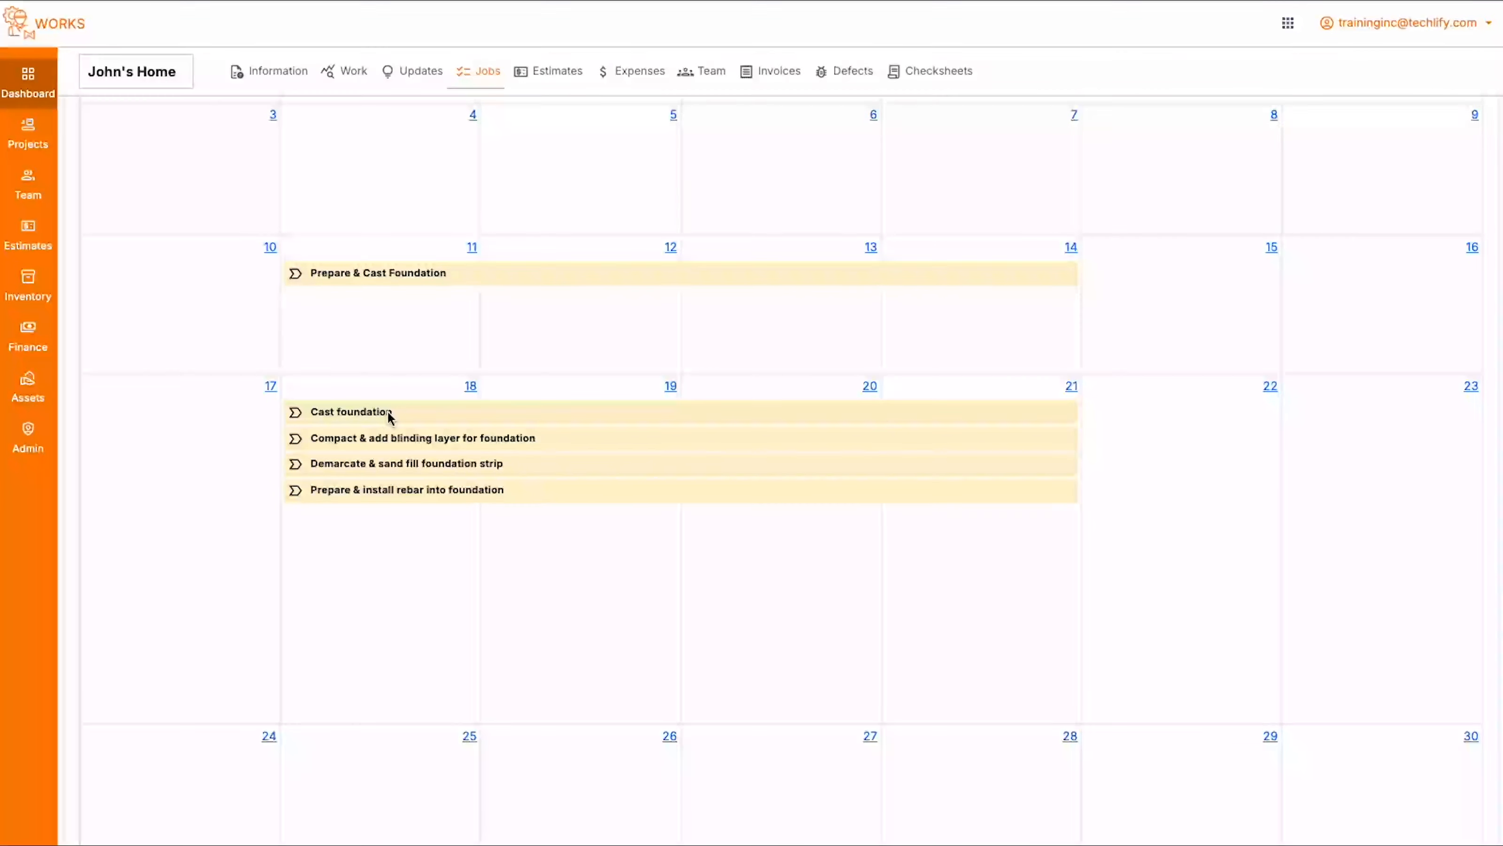
pyautogui.scroll(5, 631, 489)
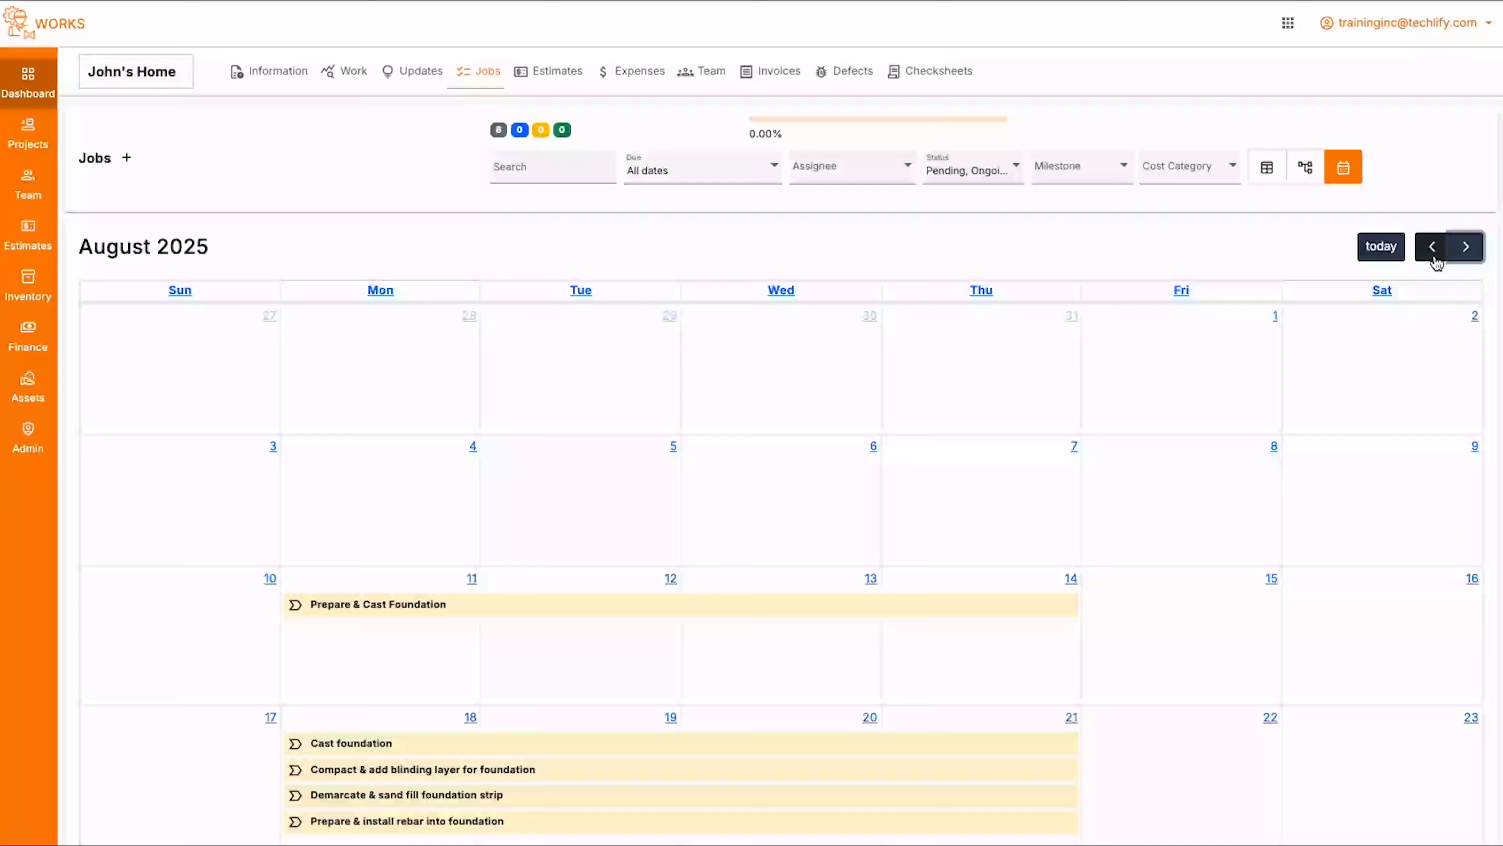
pyautogui.click(1432, 246)
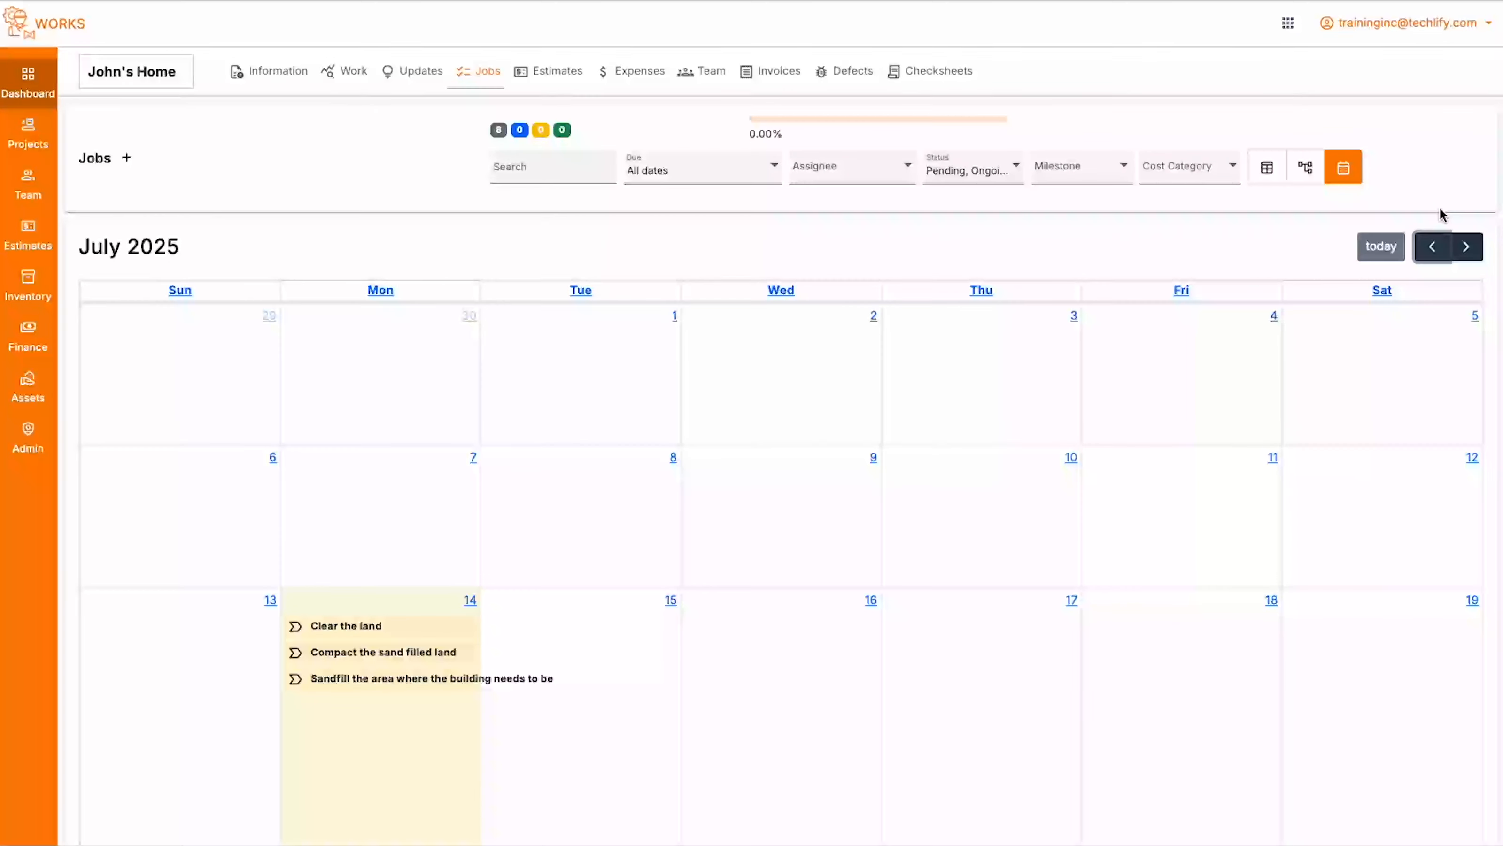
pyautogui.click(1465, 246)
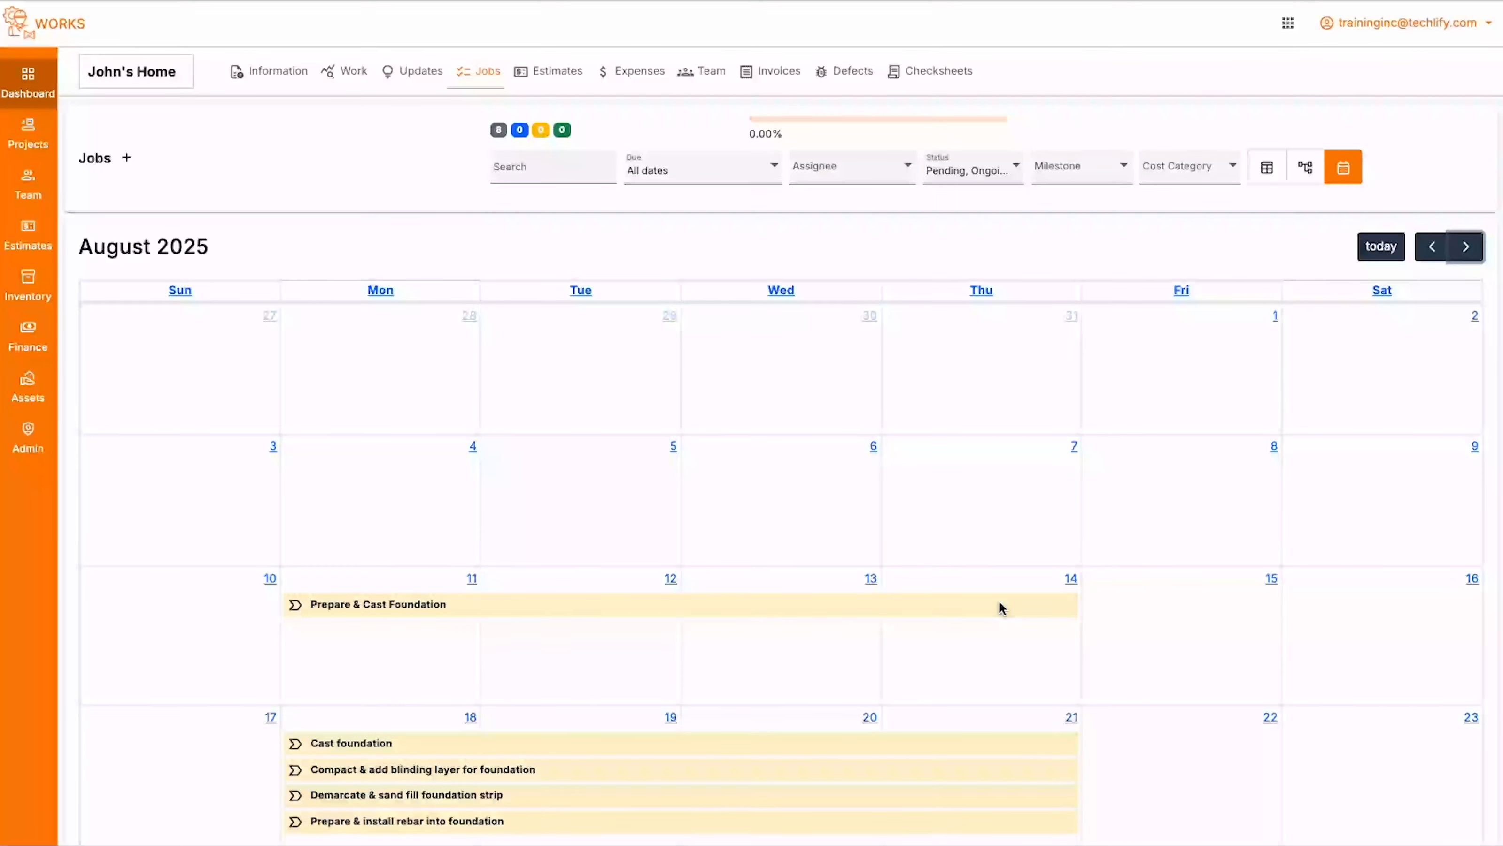
pyautogui.scroll(-3, 658, 527)
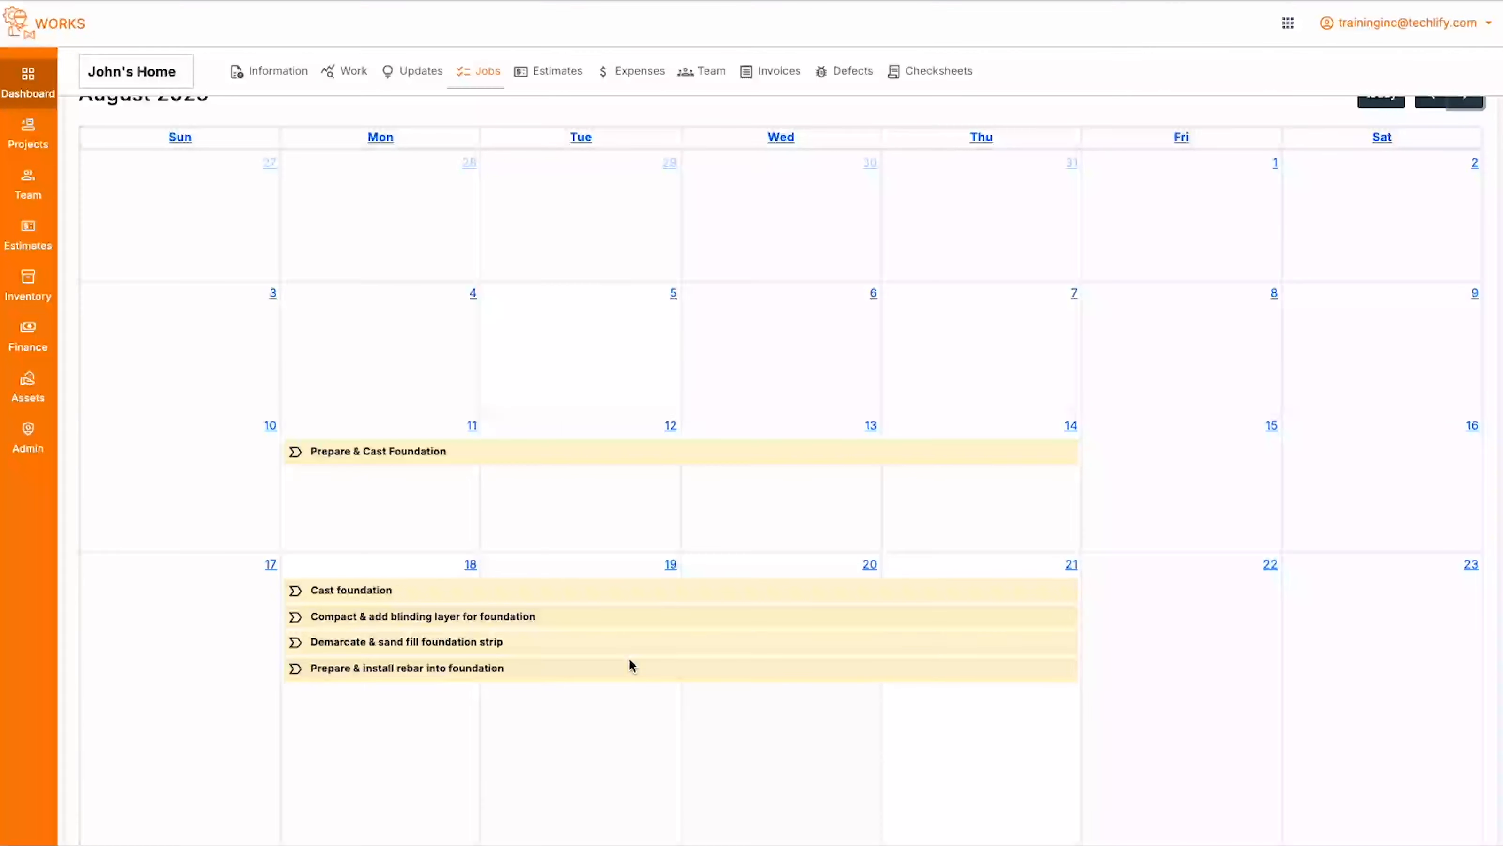
# - Examine the options for filtering the project's jobs by due date, assignee, milestone and cost category
pyautogui.scroll(3, 631, 664)
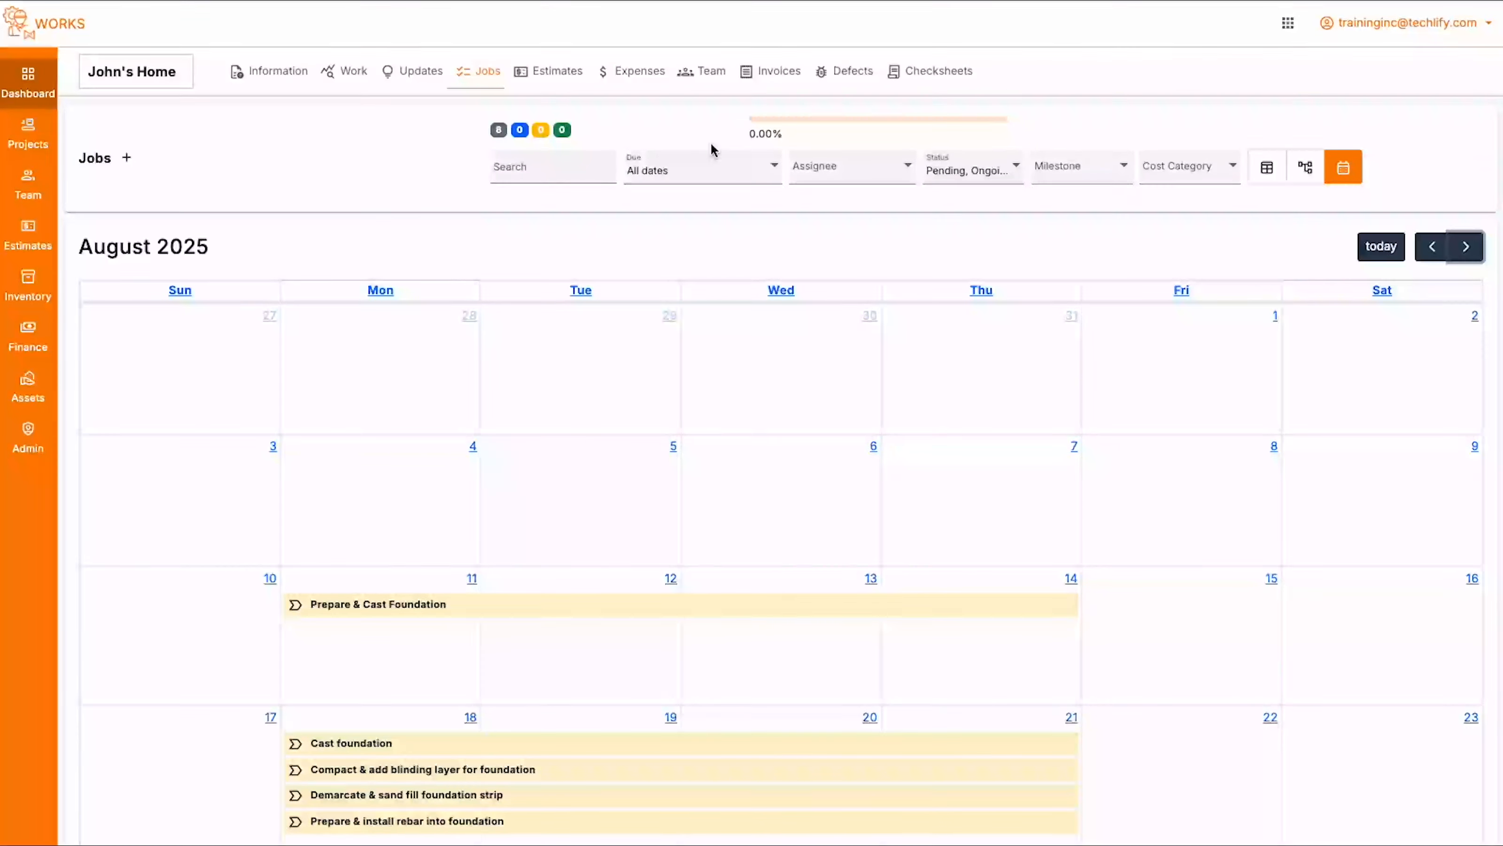
pyautogui.click(697, 167)
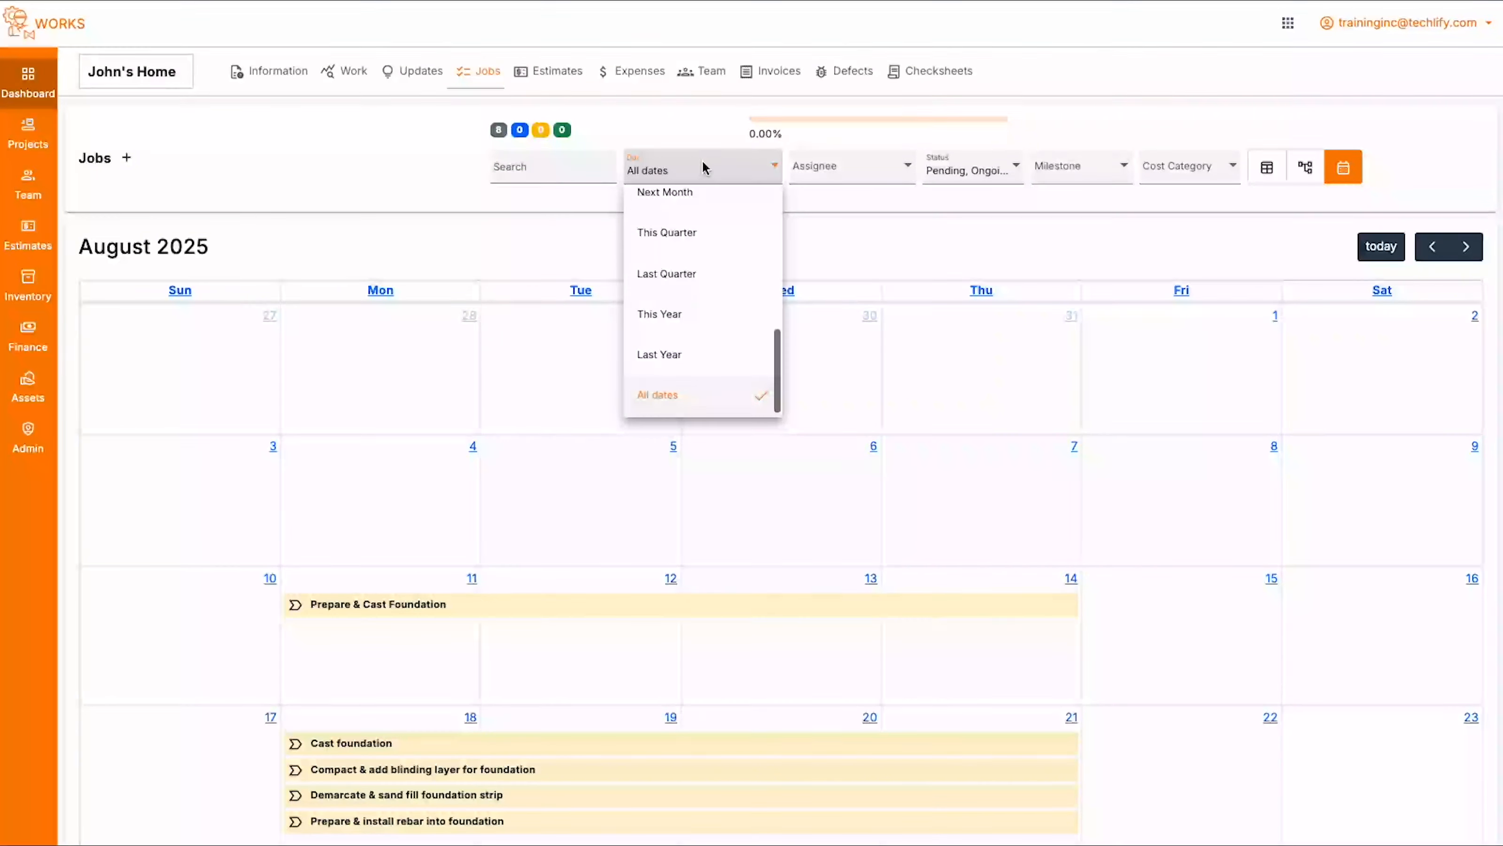
pyautogui.click(1106, 92)
pyautogui.click(832, 176)
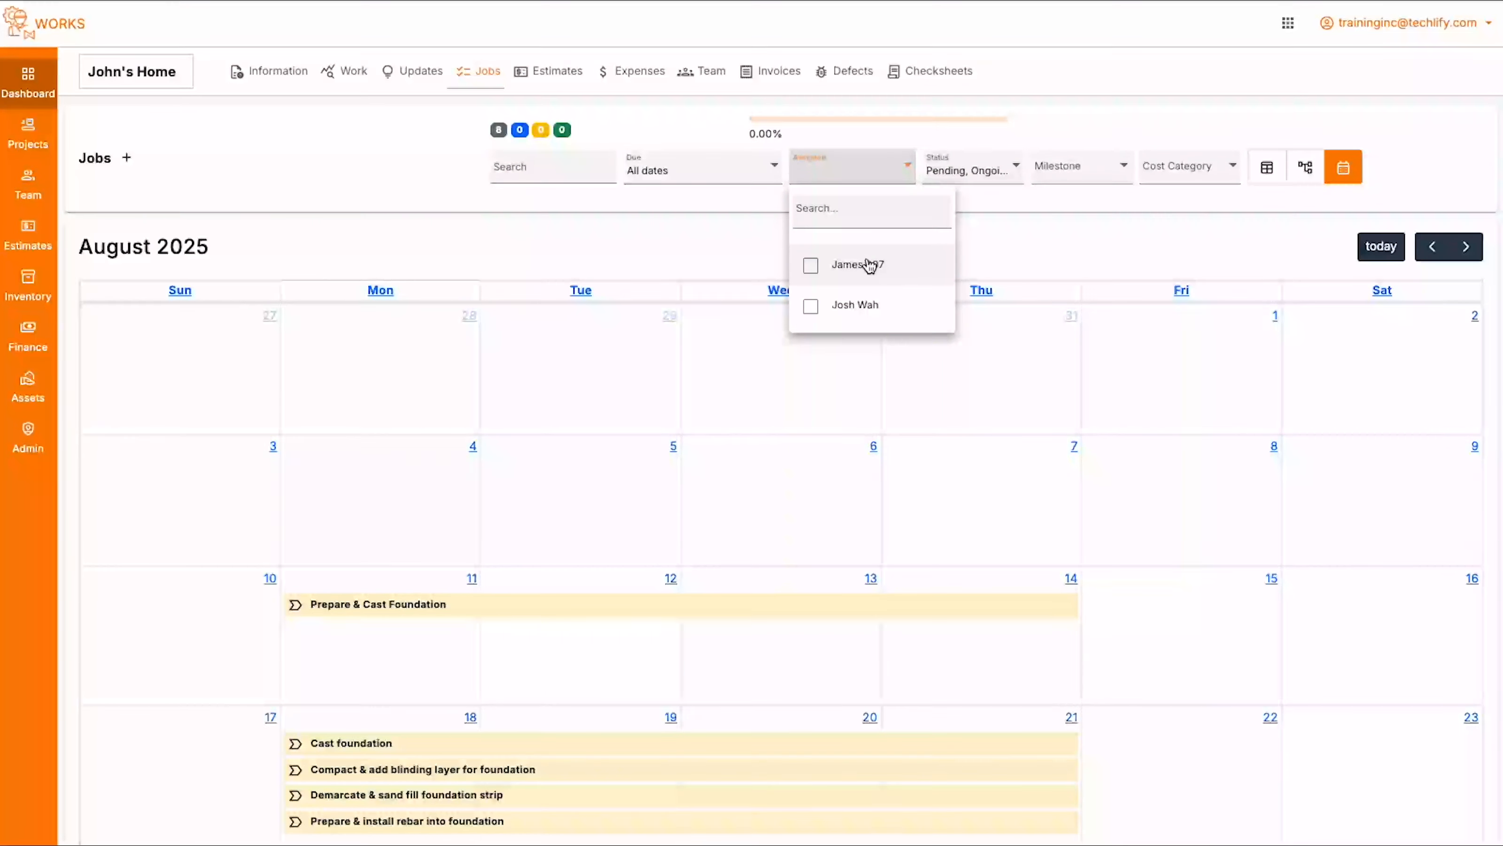
pyautogui.click(1108, 136)
pyautogui.click(1091, 171)
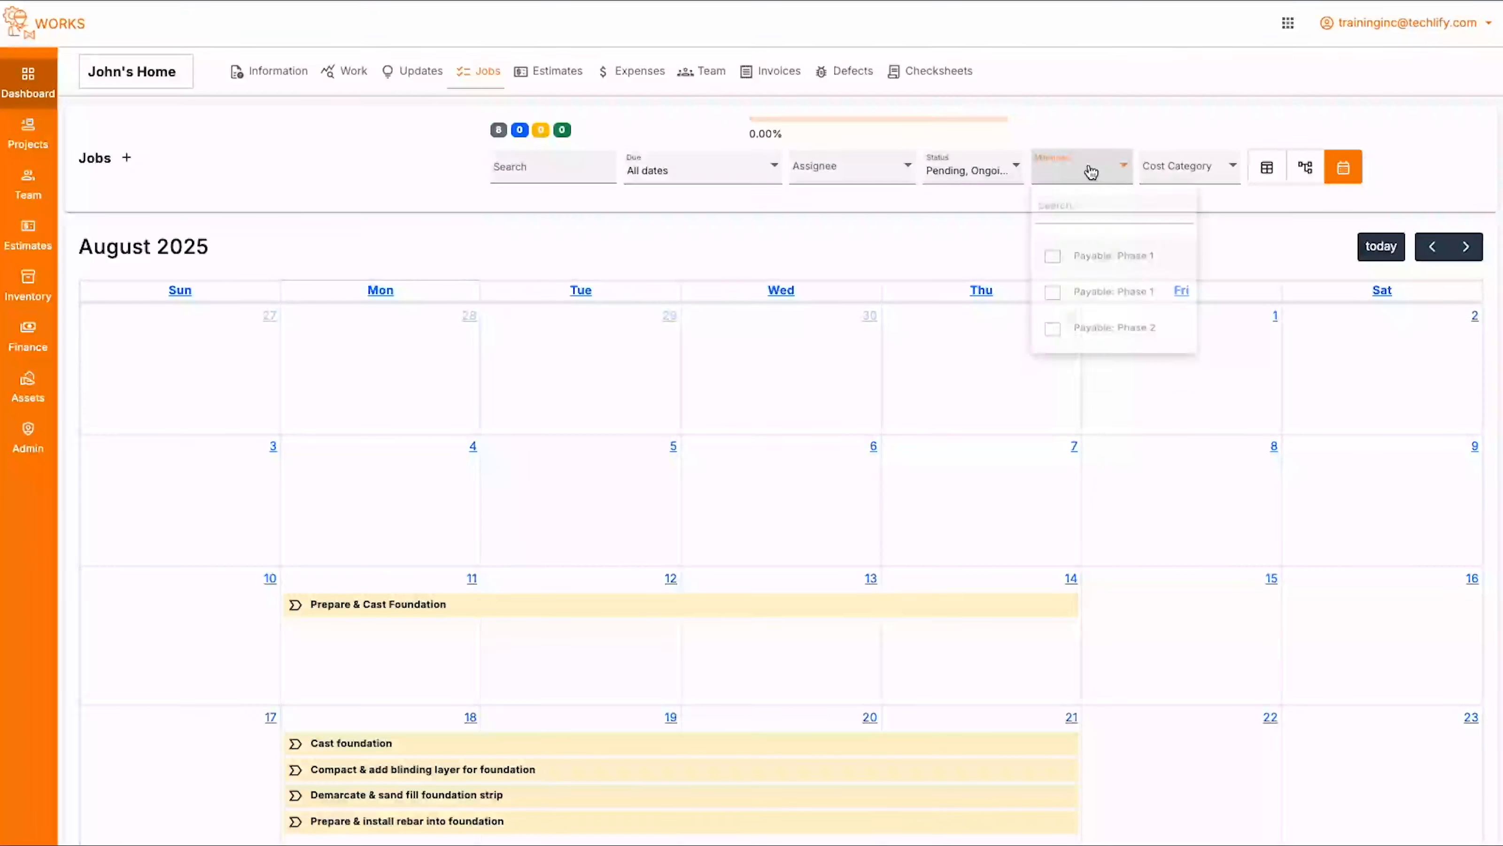
pyautogui.click(1229, 107)
pyautogui.click(1206, 168)
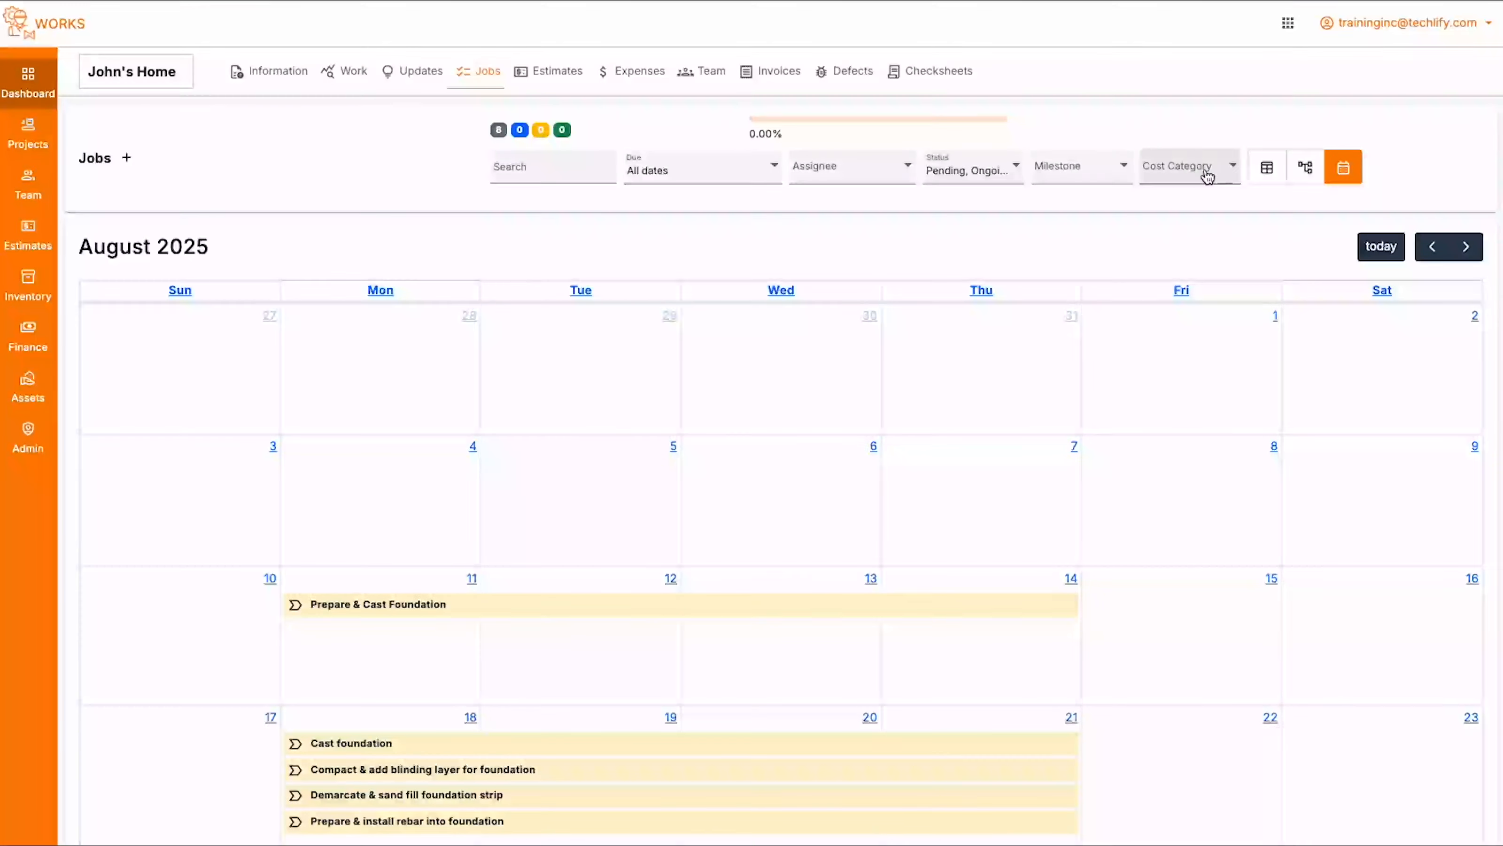
pyautogui.click(1220, 127)
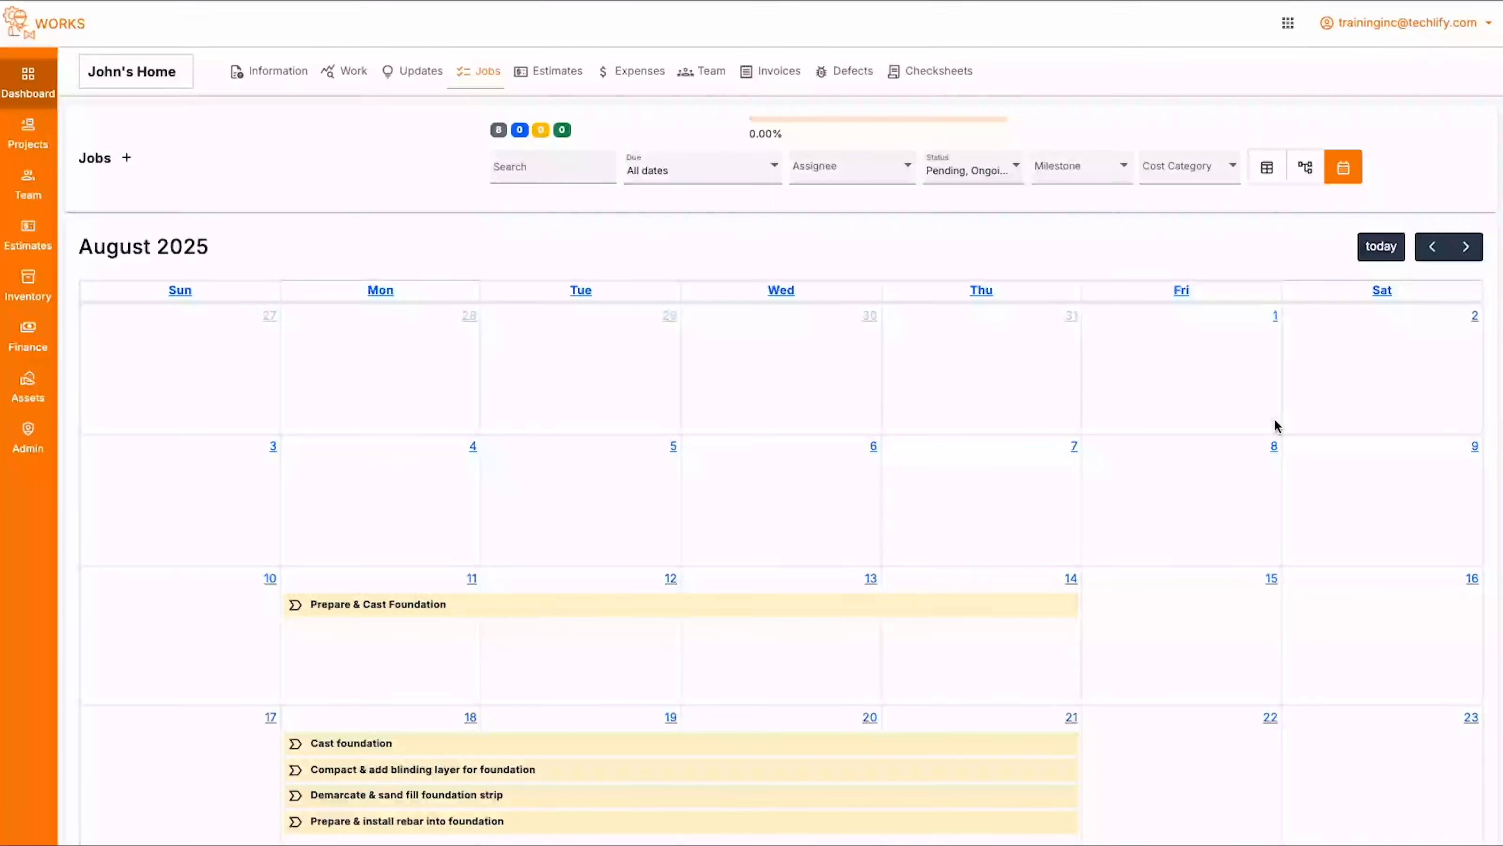
# - Search the cost categories for "super" and filter the calendar jobs by the Superstructure cost category
pyautogui.click(1188, 168)
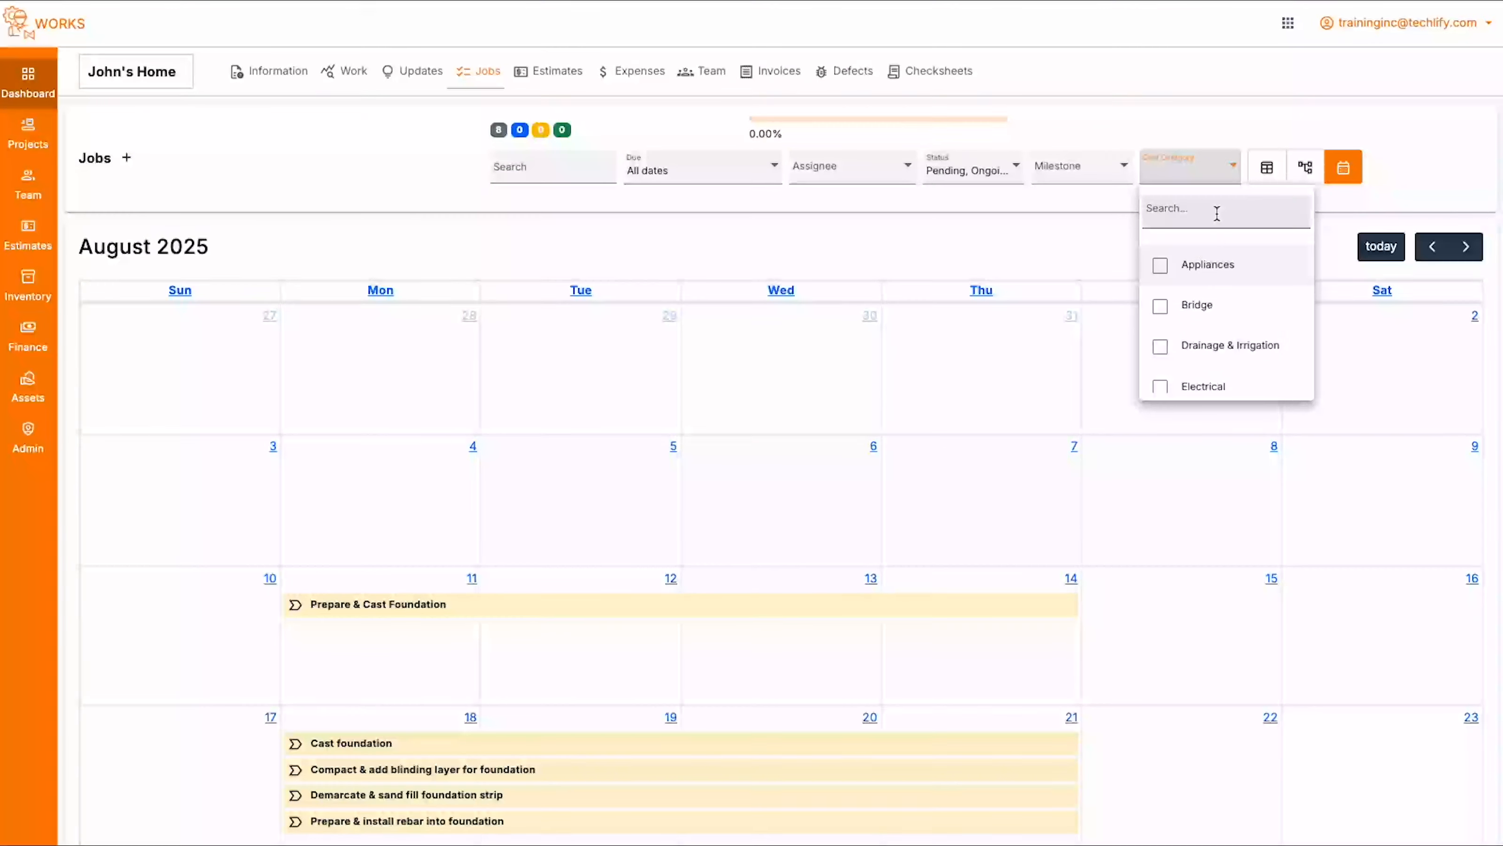
pyautogui.click(1182, 213)
pyautogui.write('w')
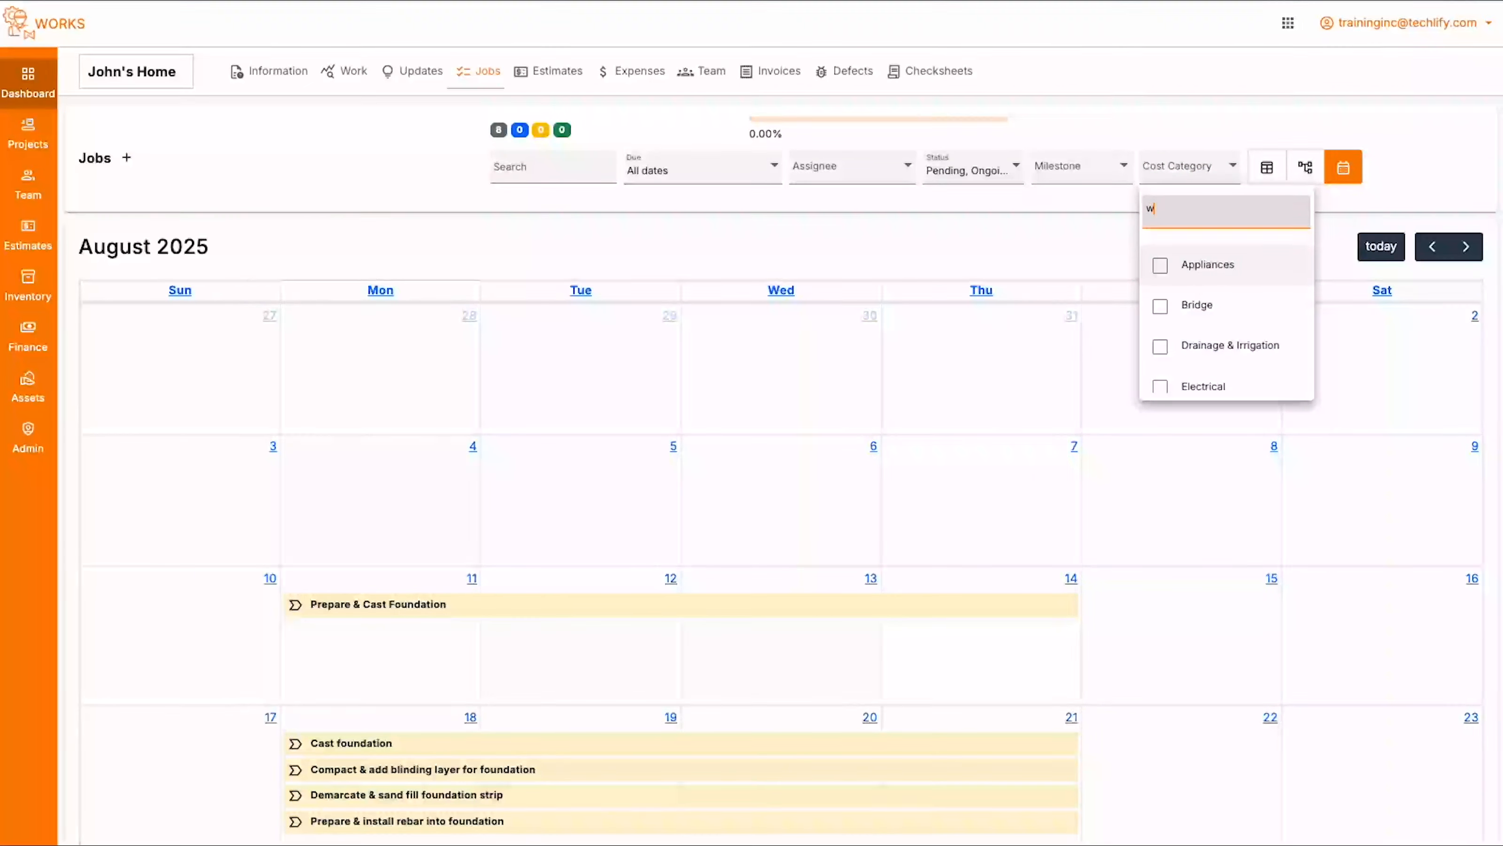
pyautogui.write('uper')
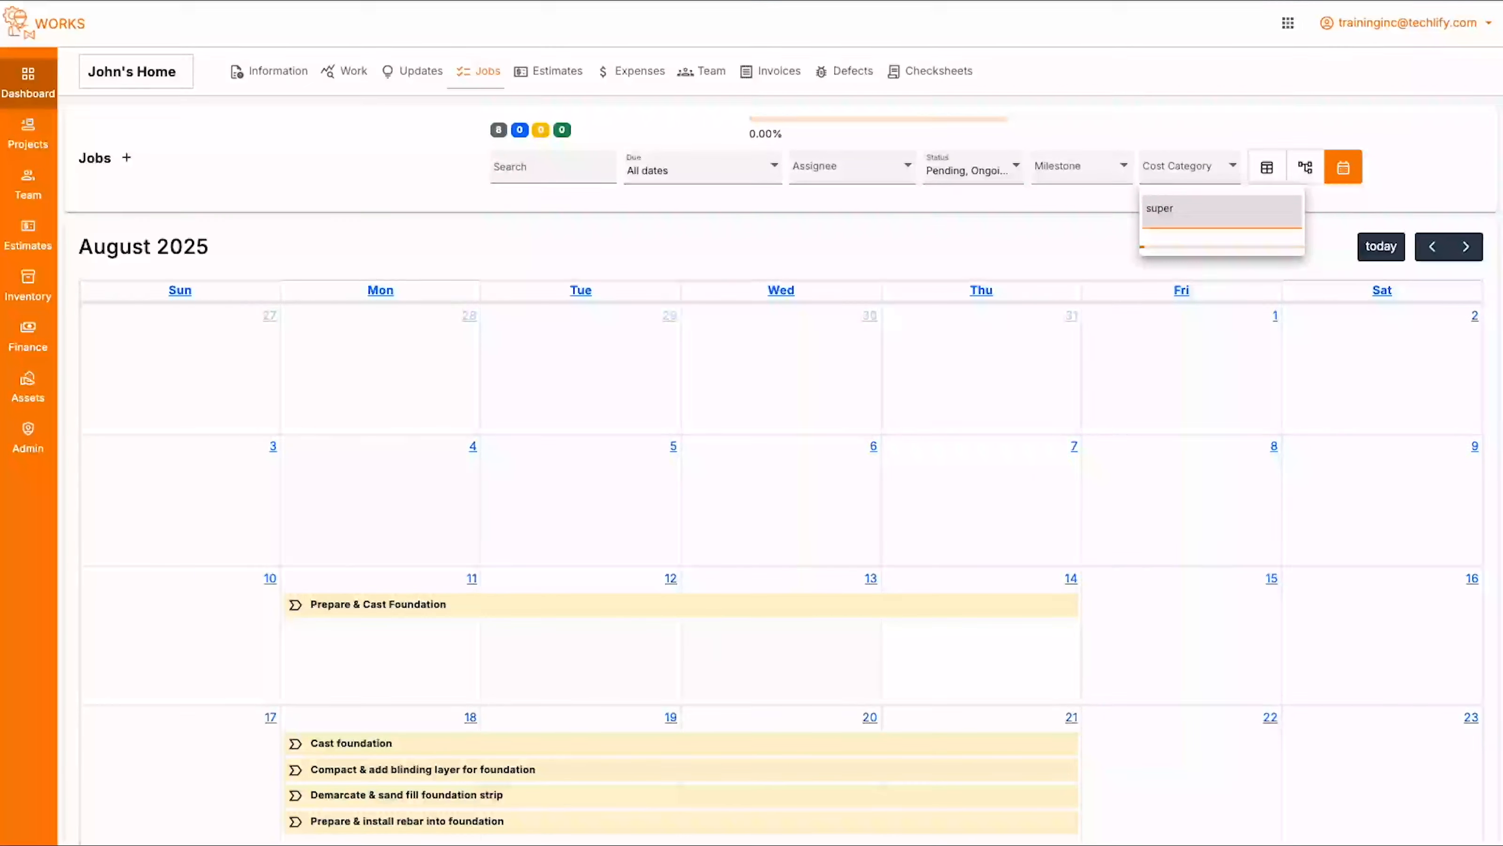
pyautogui.click(1159, 265)
pyautogui.click(1252, 111)
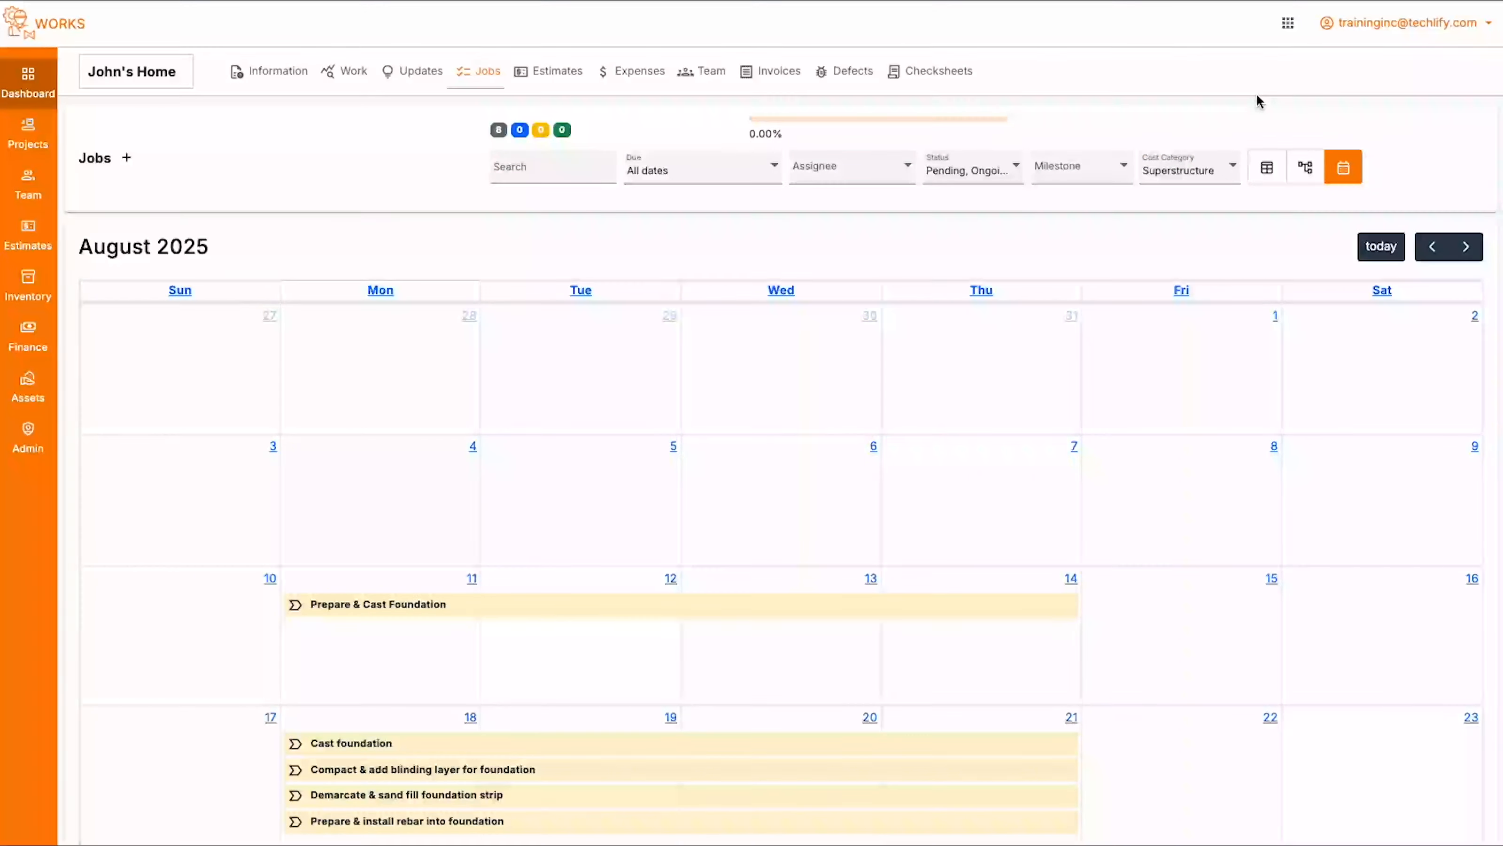
# - Review the filtered jobs on the calendar for August 2025 and July 2025
pyautogui.scroll(-4, 681, 392)
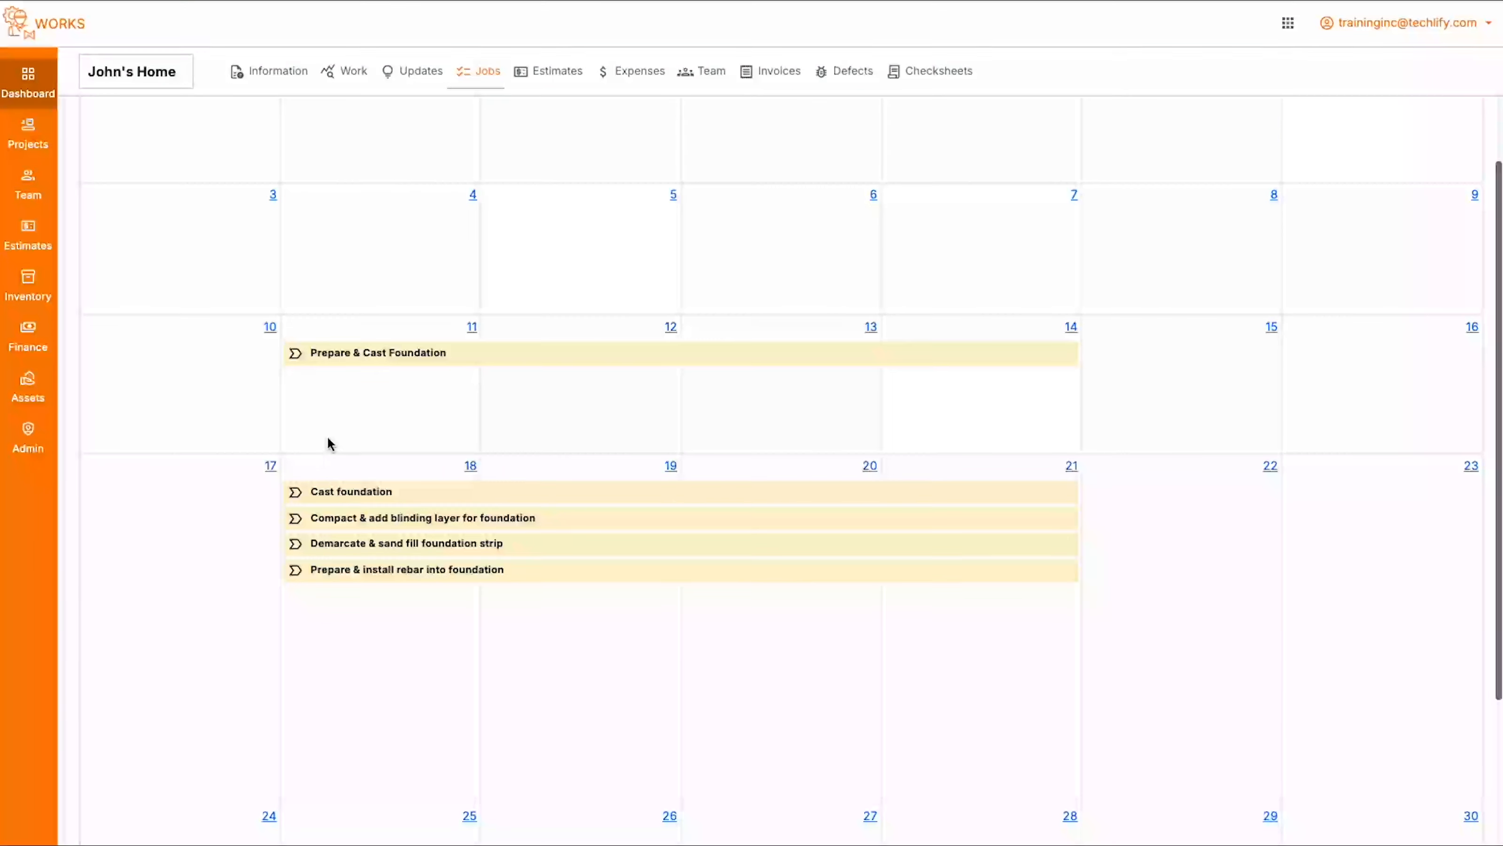
pyautogui.scroll(4, 748, 396)
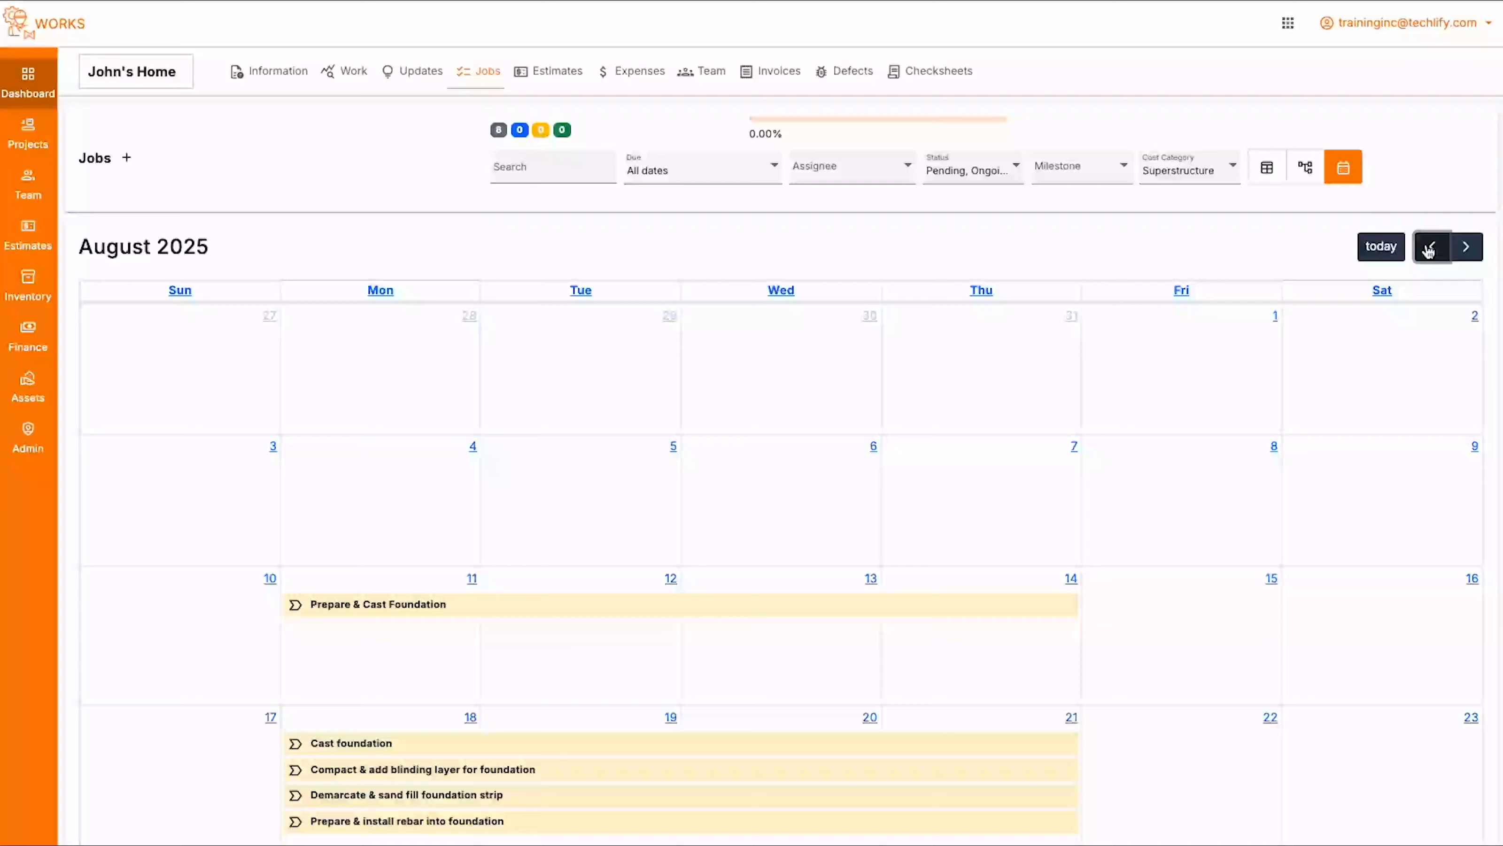
pyautogui.click(1430, 247)
pyautogui.scroll(-4, 748, 392)
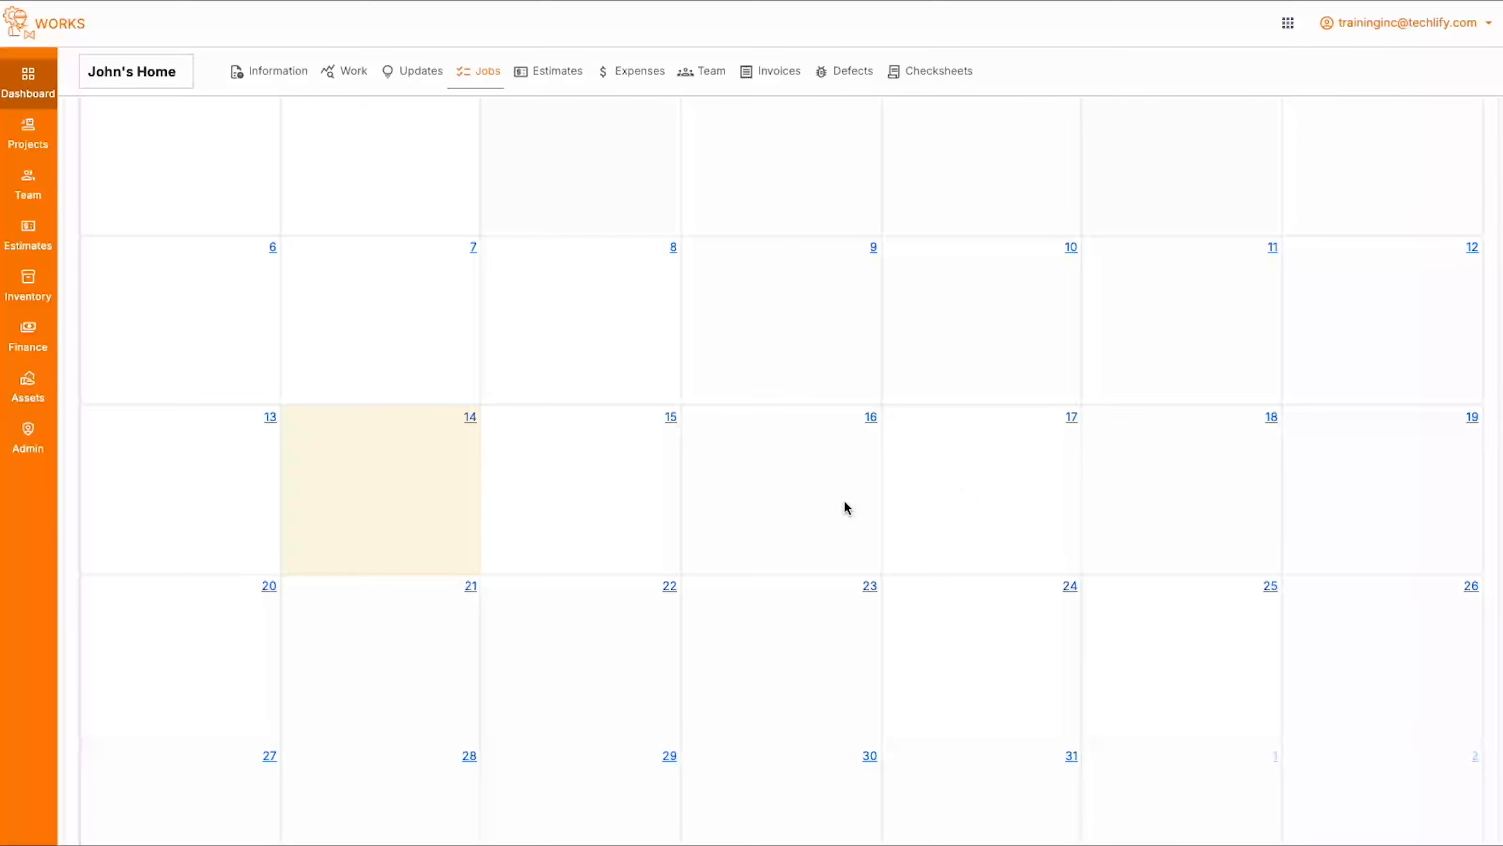
pyautogui.scroll(4, 826, 392)
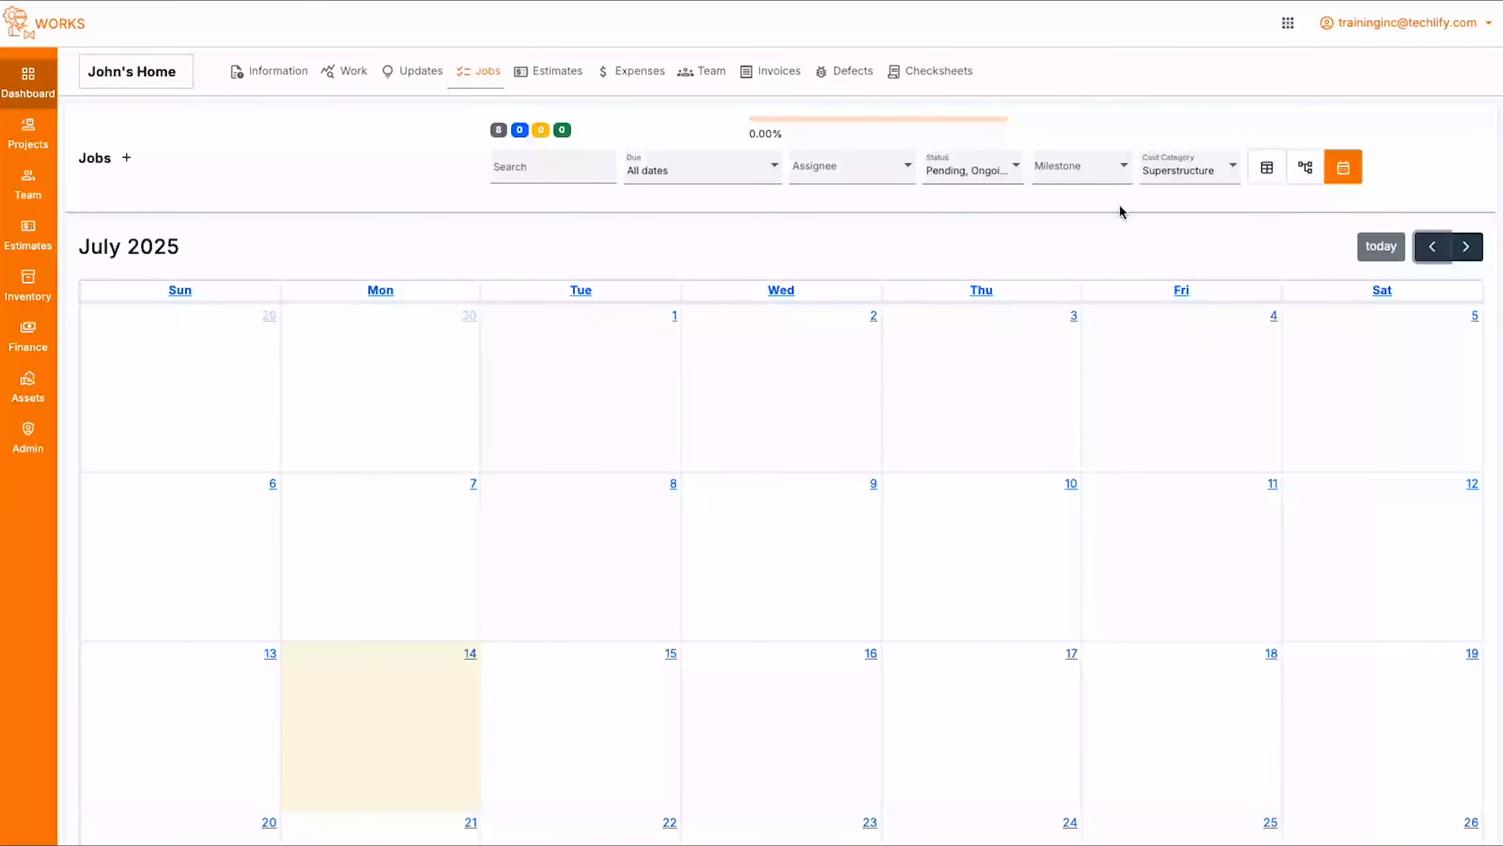
# - Show the project's jobs as a table and remove the Superstructure cost category filter
pyautogui.click(1280, 172)
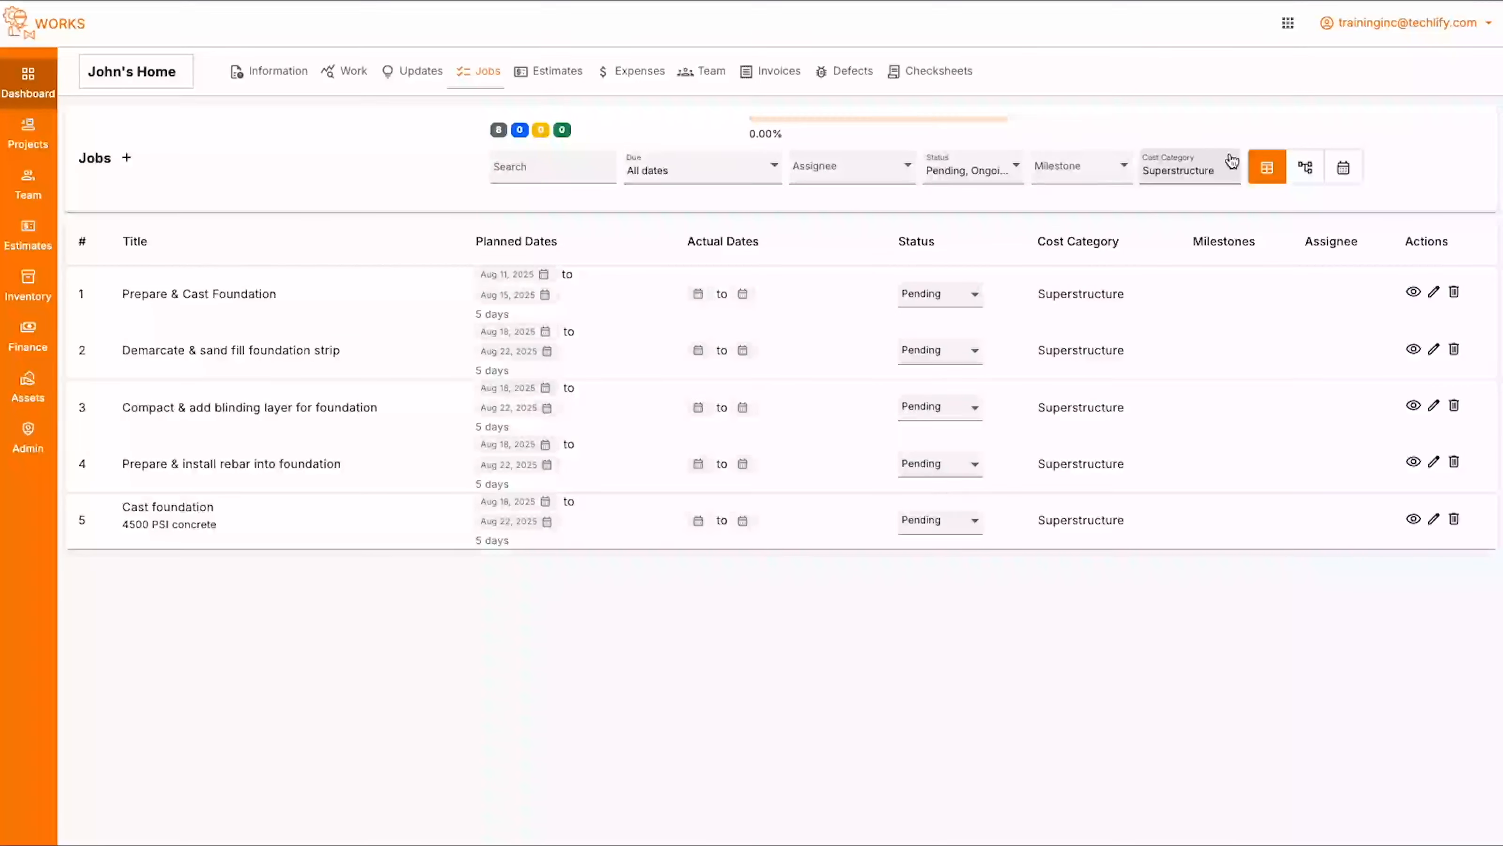
pyautogui.click(1186, 170)
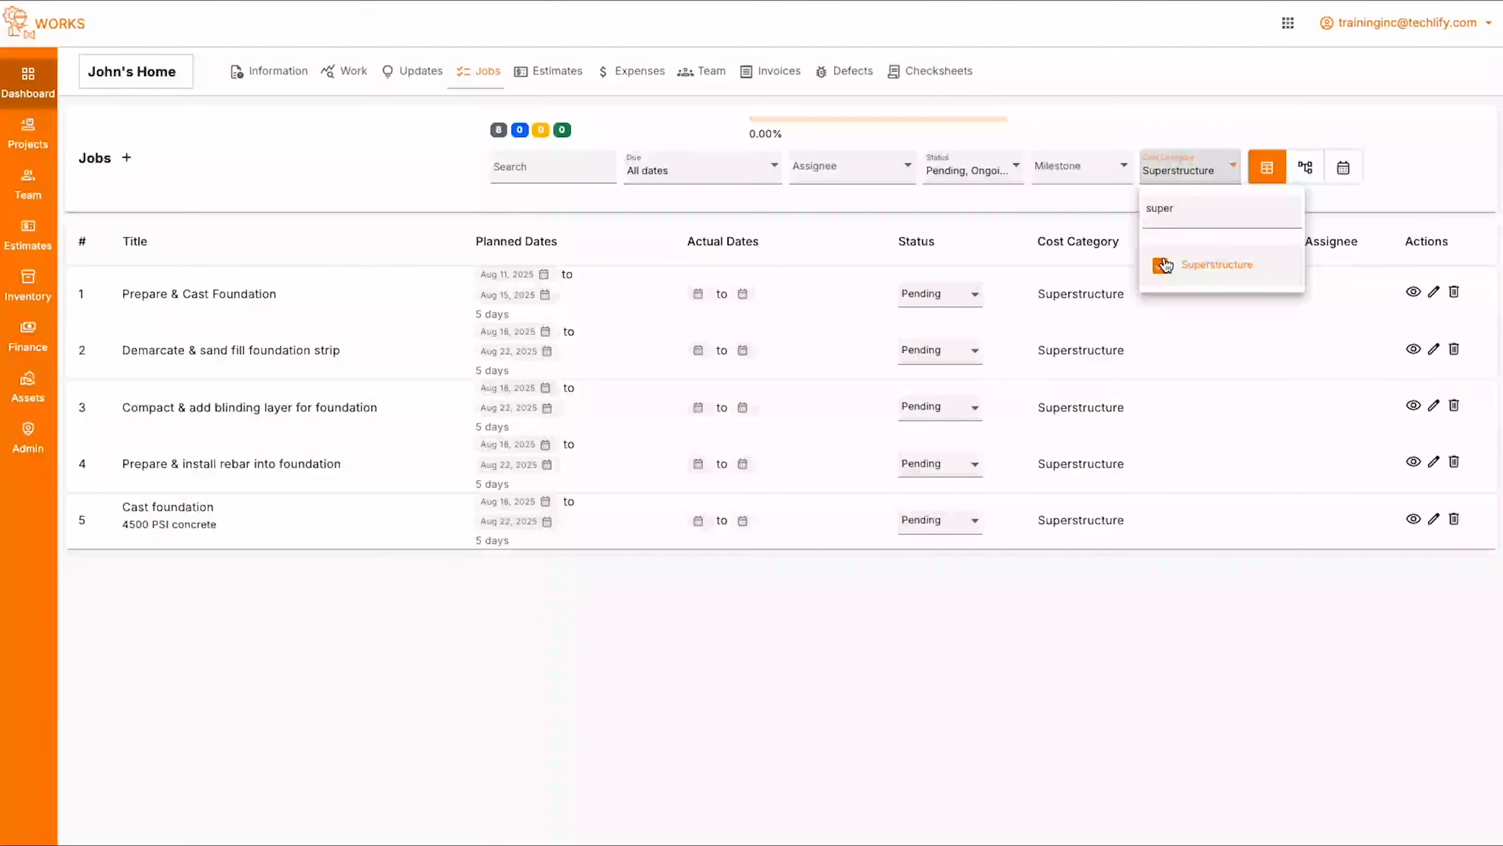
pyautogui.click(1179, 265)
pyautogui.click(1346, 108)
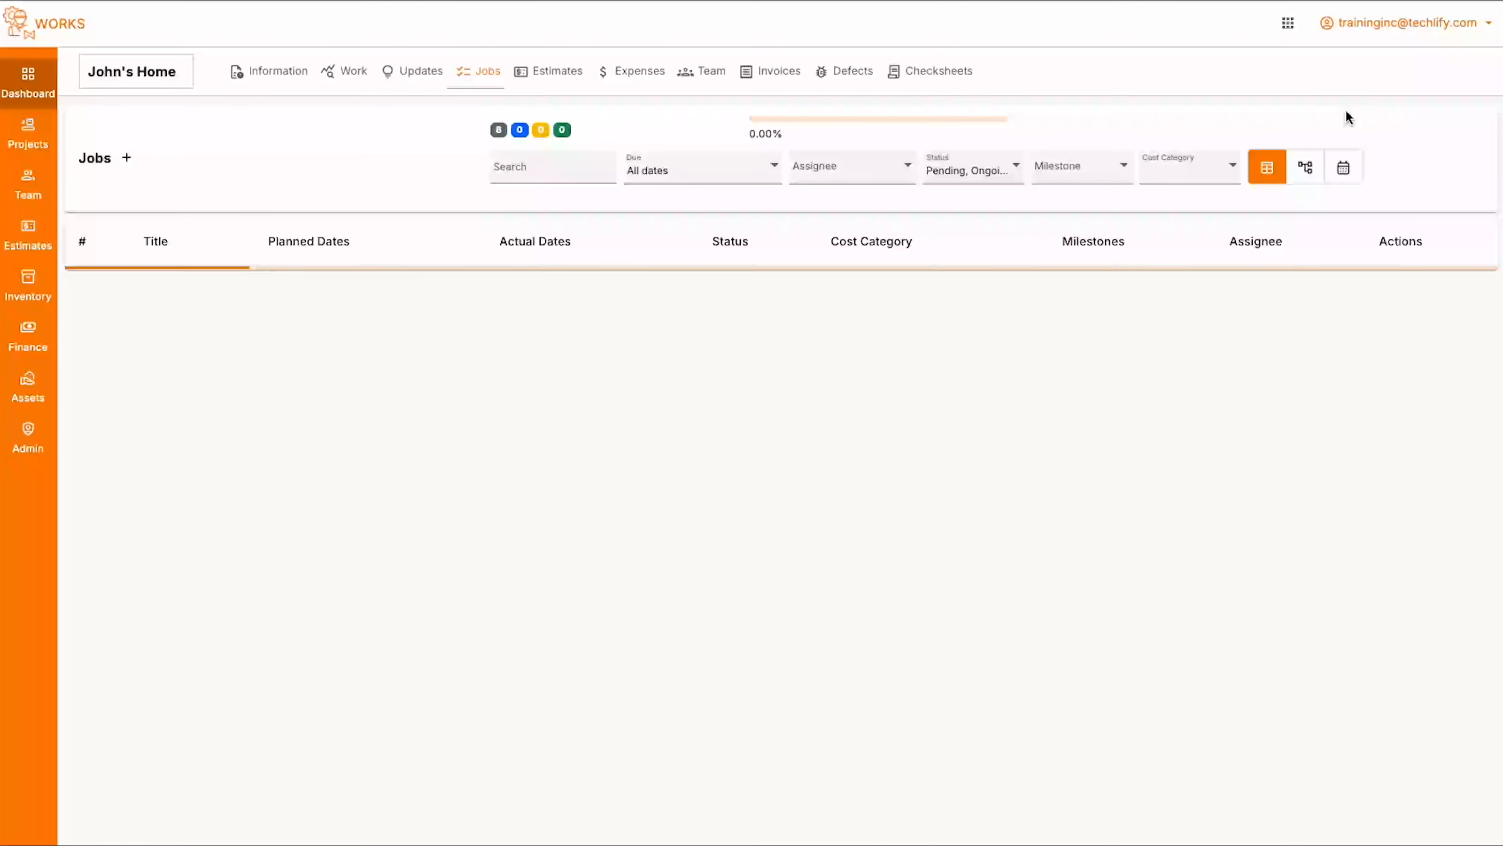